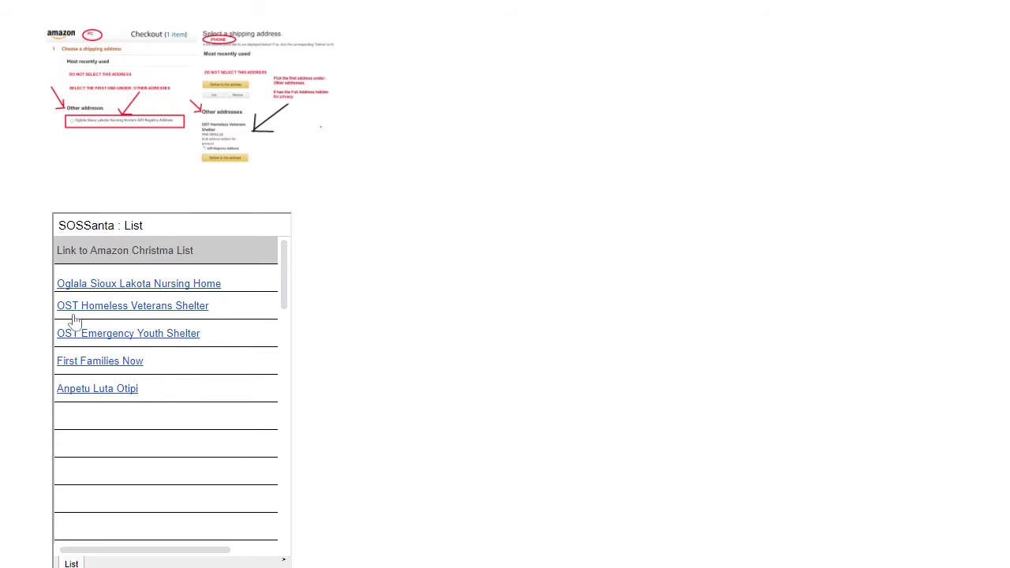
Open the Oglala Sioux Lakota Nursing Home gift list from the SOSSanta Christmas list image
left_click(169, 287)
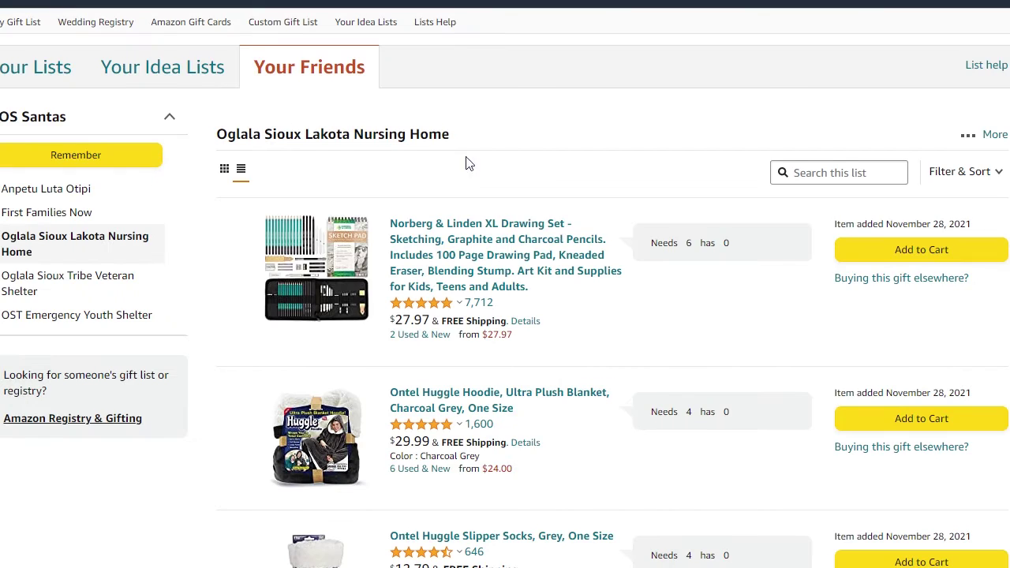
Put the Norberg & Linden drawing set in the Amazon cart and proceed to checkout
left_click(914, 254)
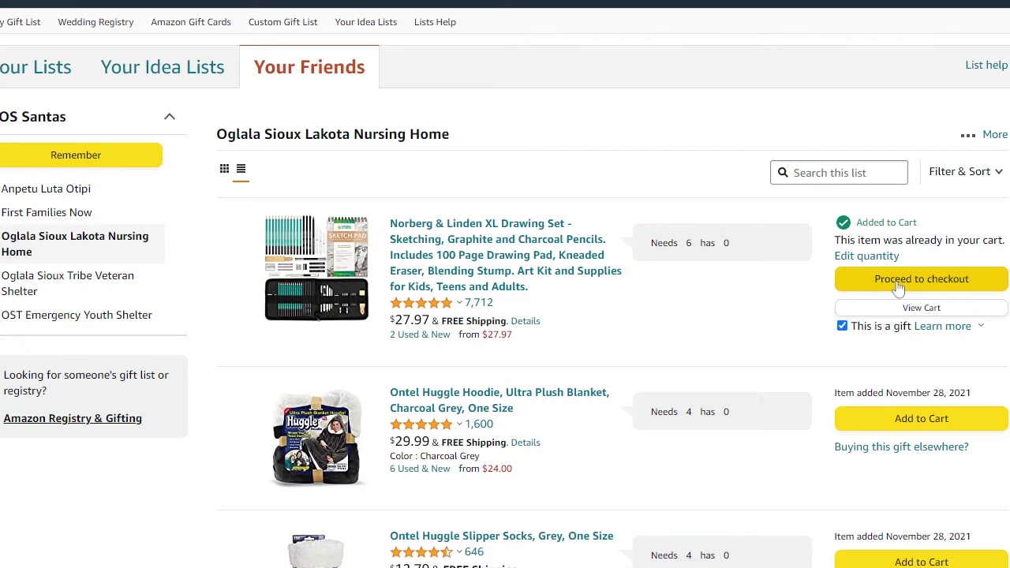
left_click(898, 284)
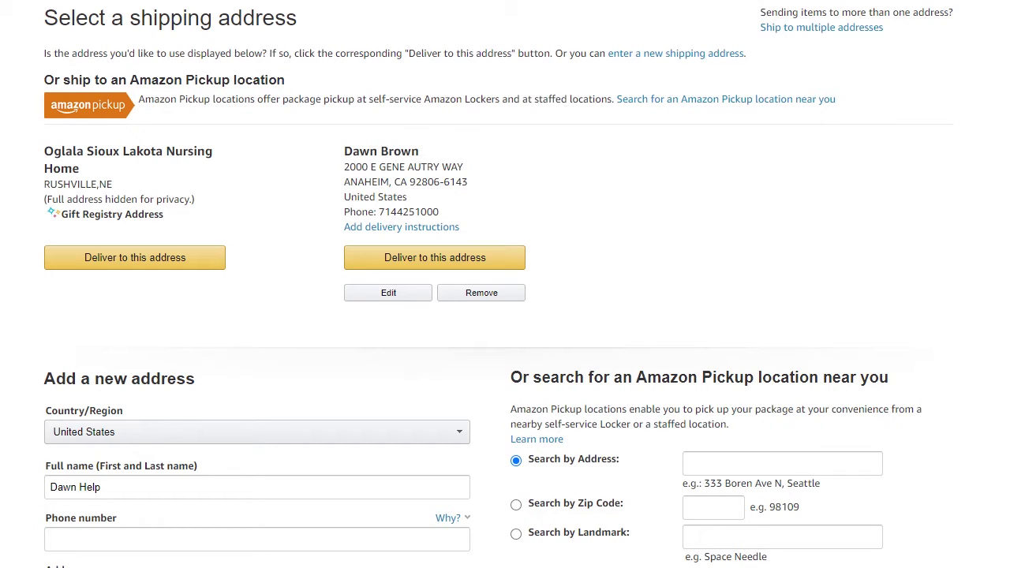
Gift-ship the order to the nursing home's registry address, paying by Amazon PayCode with the saved billing address
left_click(132, 261)
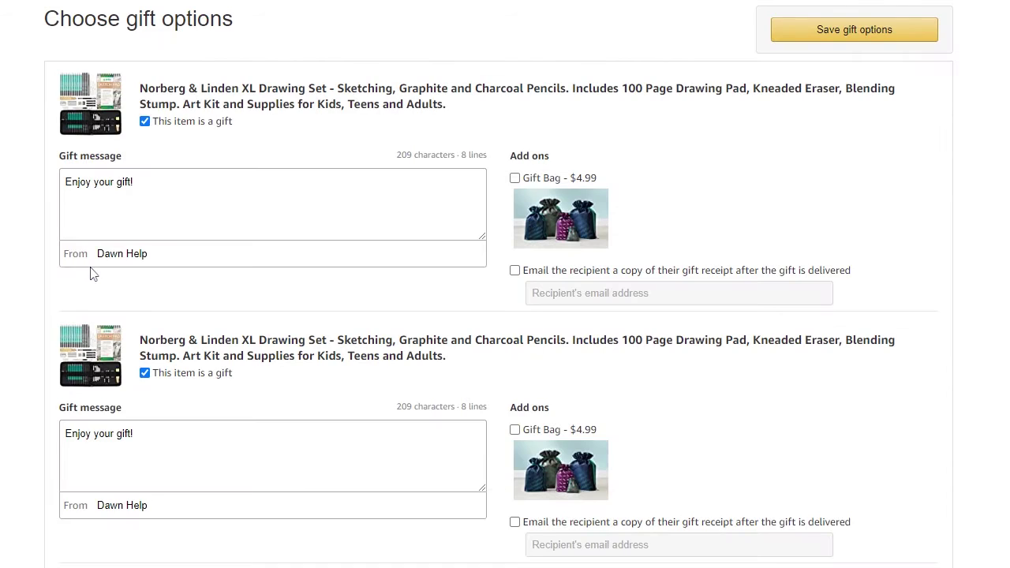
left_click(870, 32)
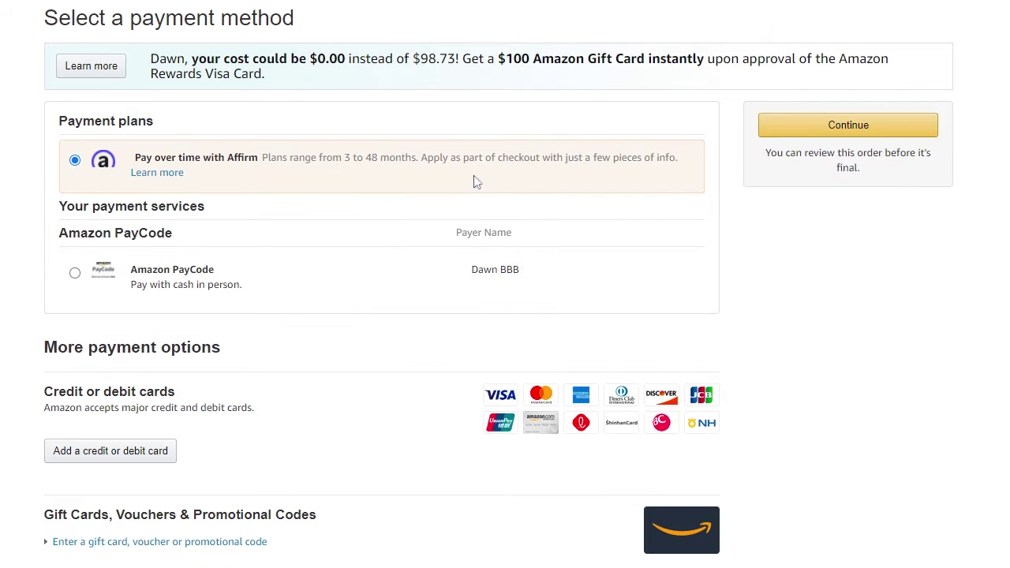
left_click(74, 274)
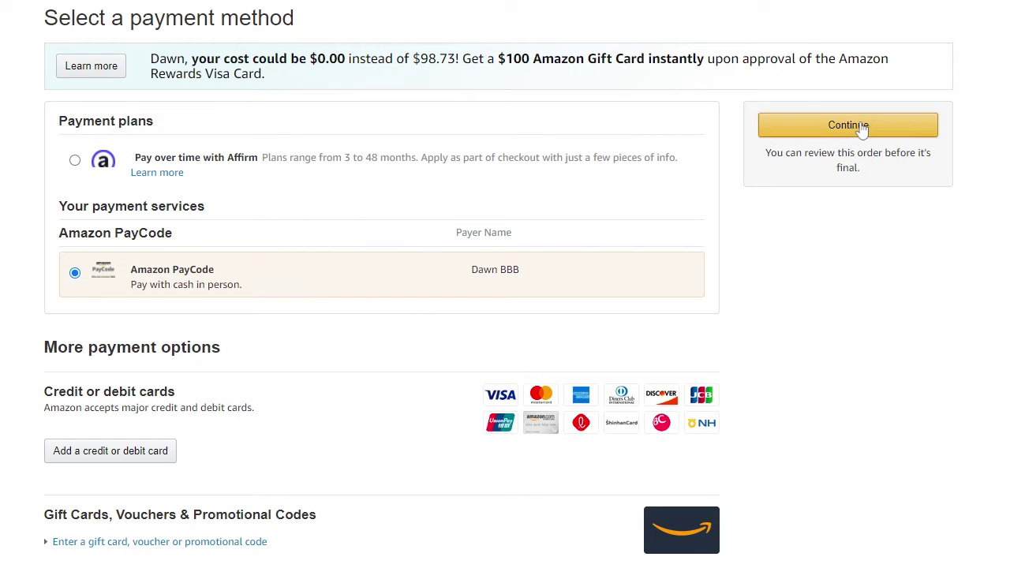
left_click(862, 129)
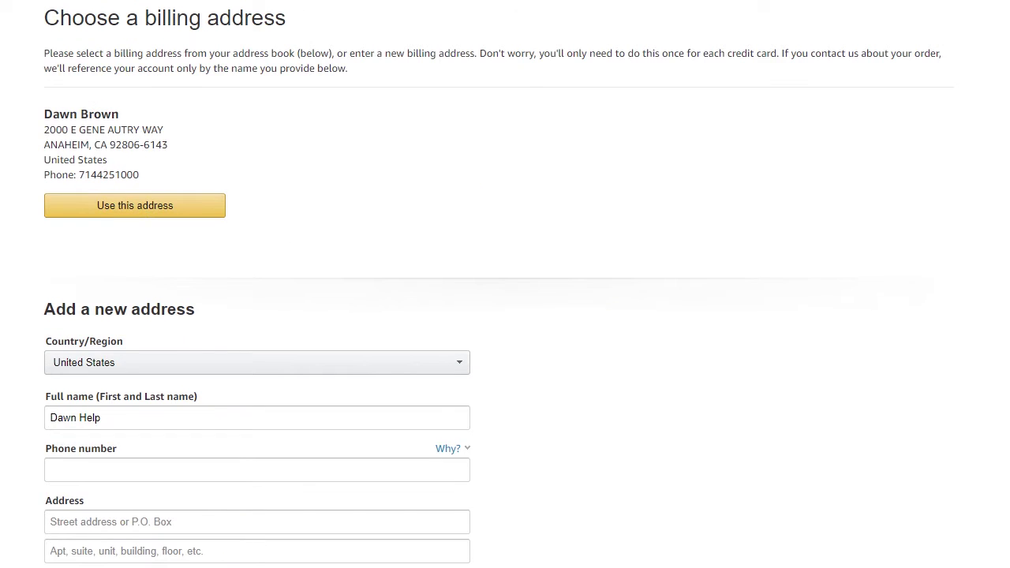
left_click(136, 206)
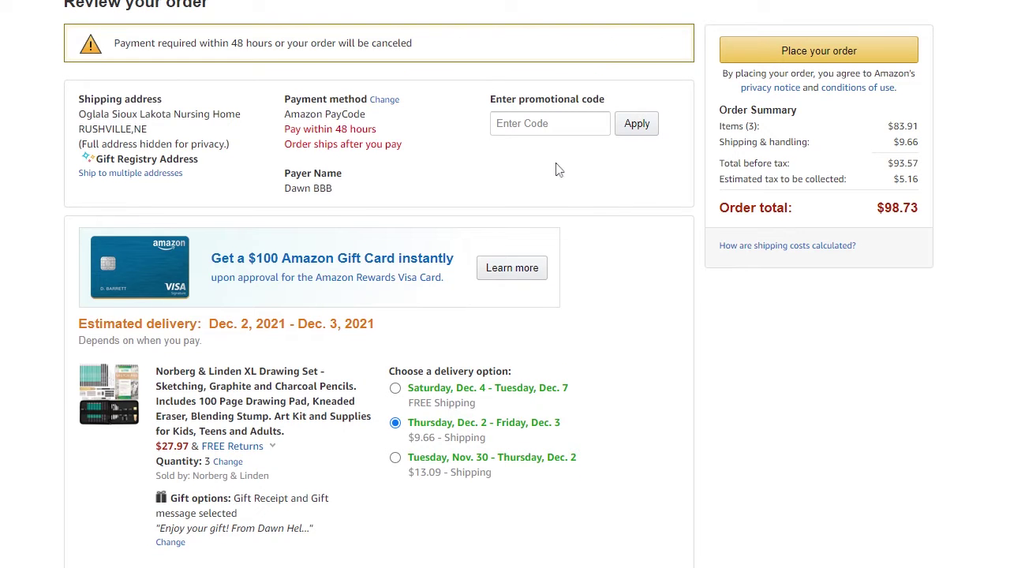
Choose free Saturday Dec. 4–Tuesday Dec. 7 shipping and change the drawing set quantity to 1
left_click(434, 389)
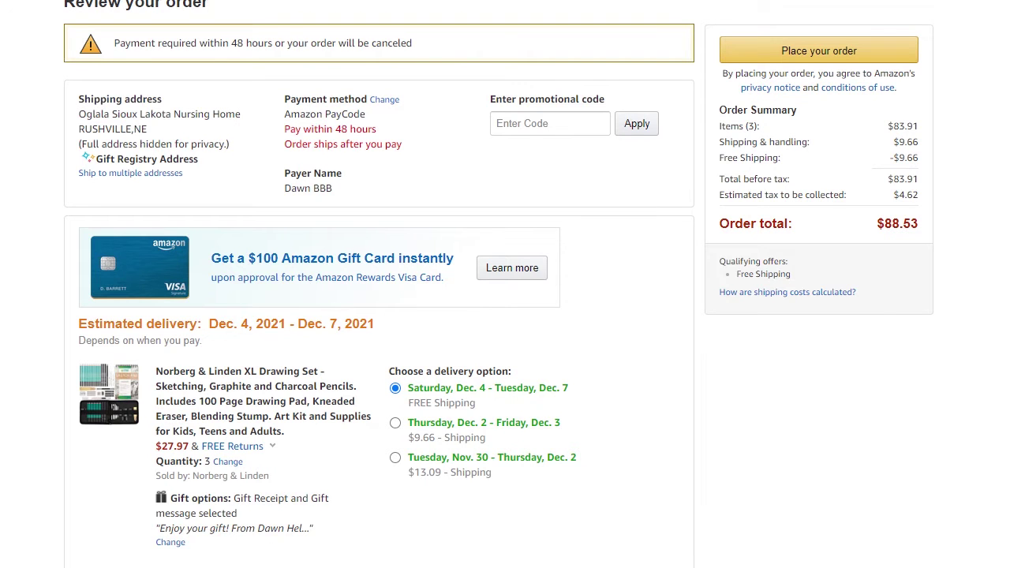
left_click(236, 462)
type("1")
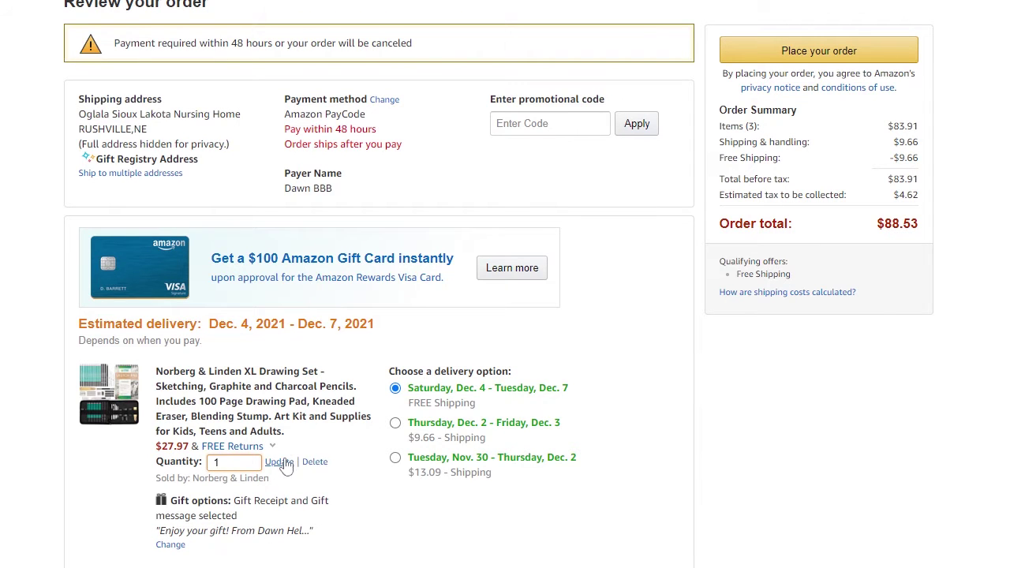
left_click(280, 461)
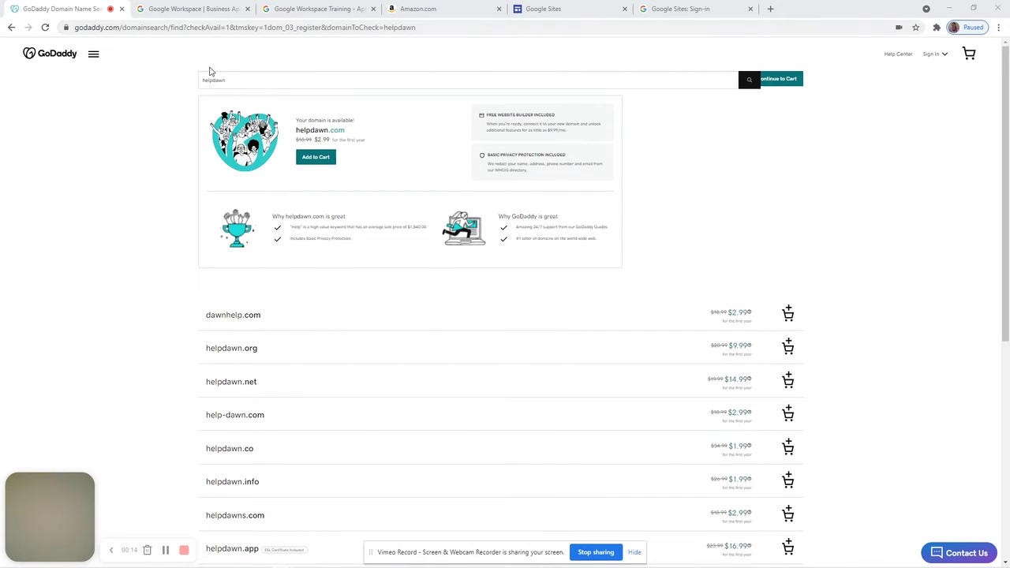
Search GoDaddy for dawnsos.com instead of helpdawn.com, finding it available at $2.99 first year
left_click_drag(234, 80, 184, 80)
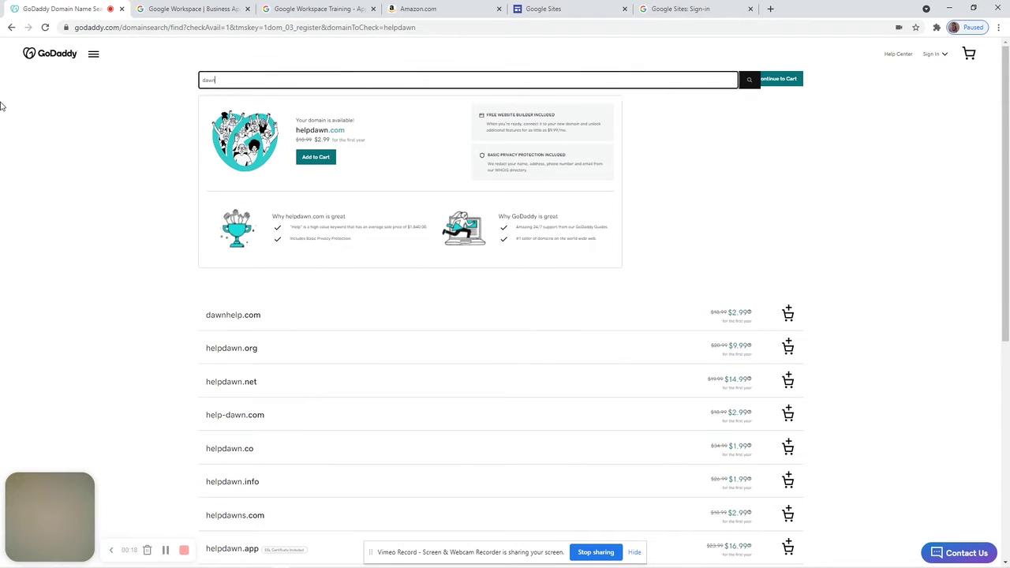
key("Return")
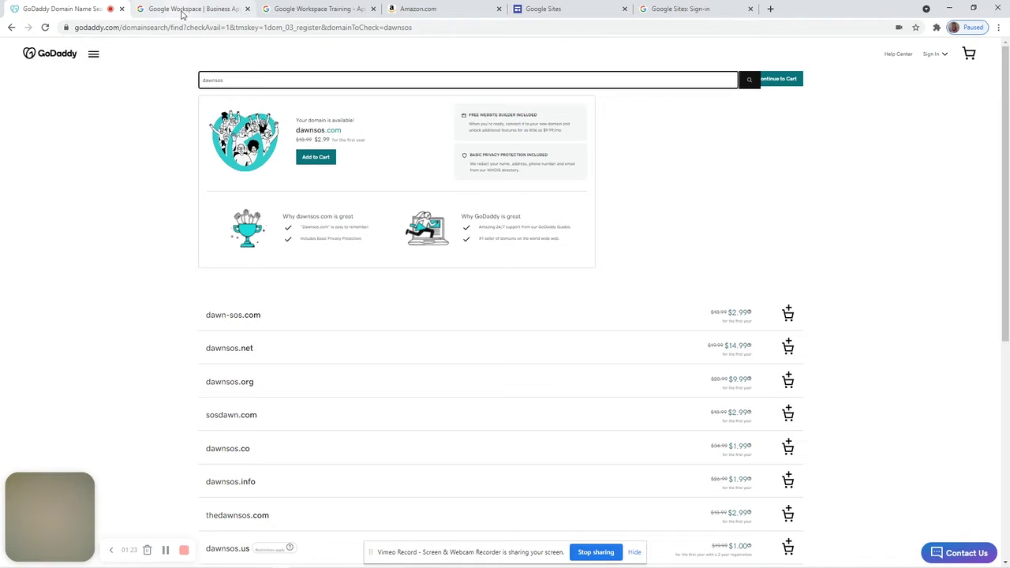
left_click(182, 11)
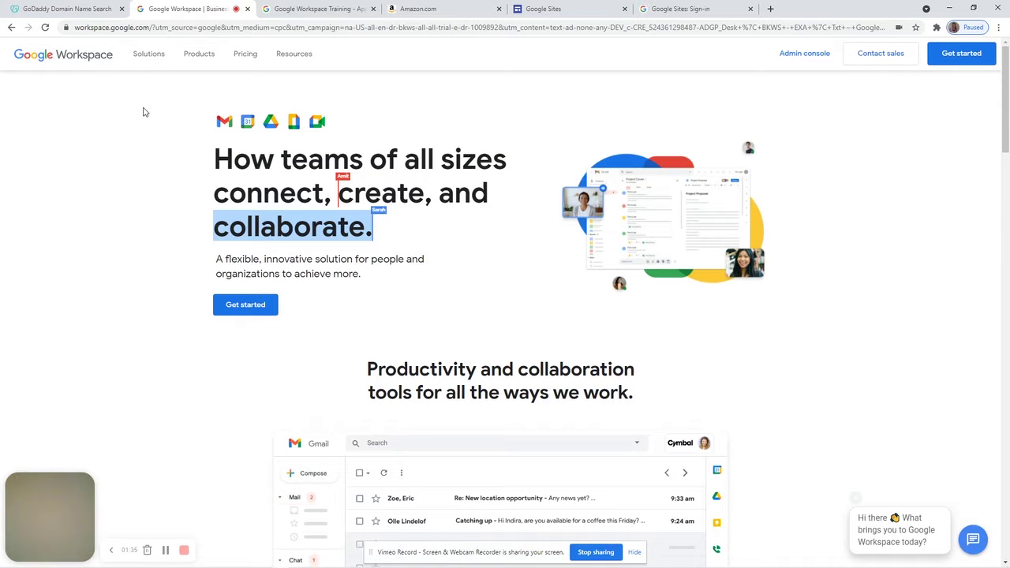
Scroll through the Google Workspace product overview and back to its top heading
scroll(1007, 115, "down", 2)
left_click_drag(1006, 115, 1002, 254)
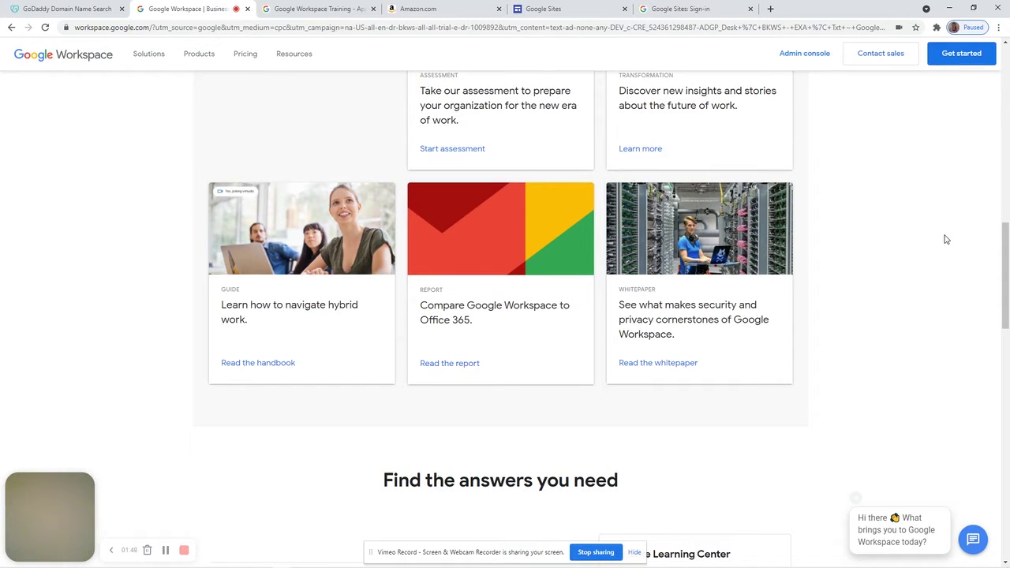
left_click_drag(1002, 268, 1003, 111)
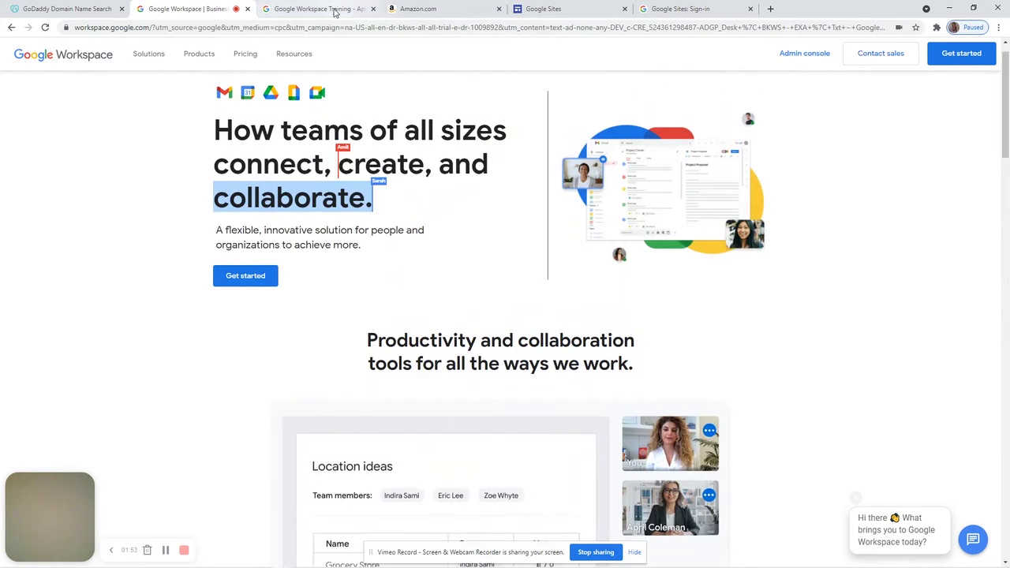
left_click(330, 10)
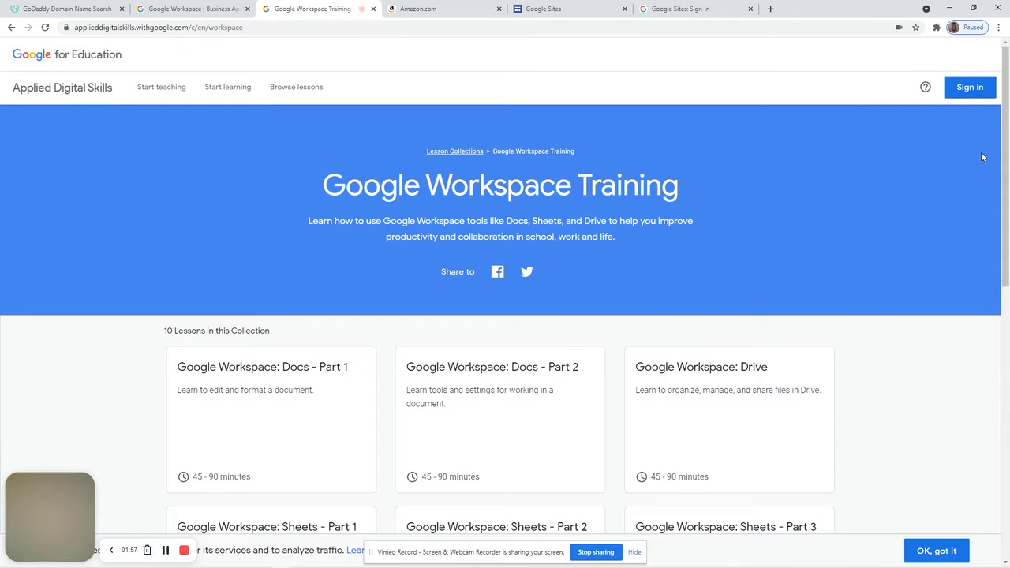
Browse the ten Applied Digital Skills Google Workspace lesson cards, then return to the OST Emergency Youth Shelter list
left_click_drag(1007, 175, 1007, 290)
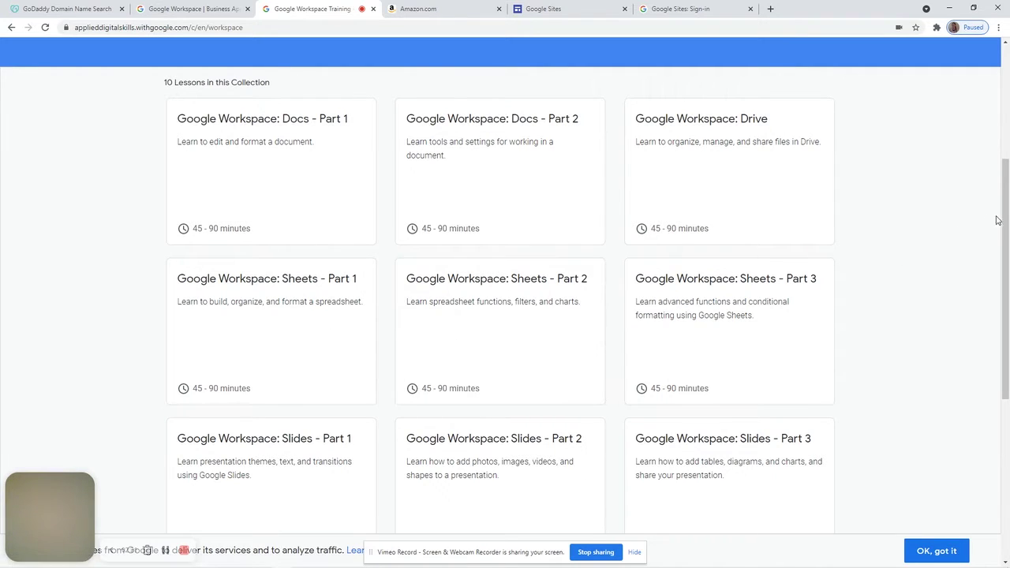
scroll(1006, 225, "down", 2)
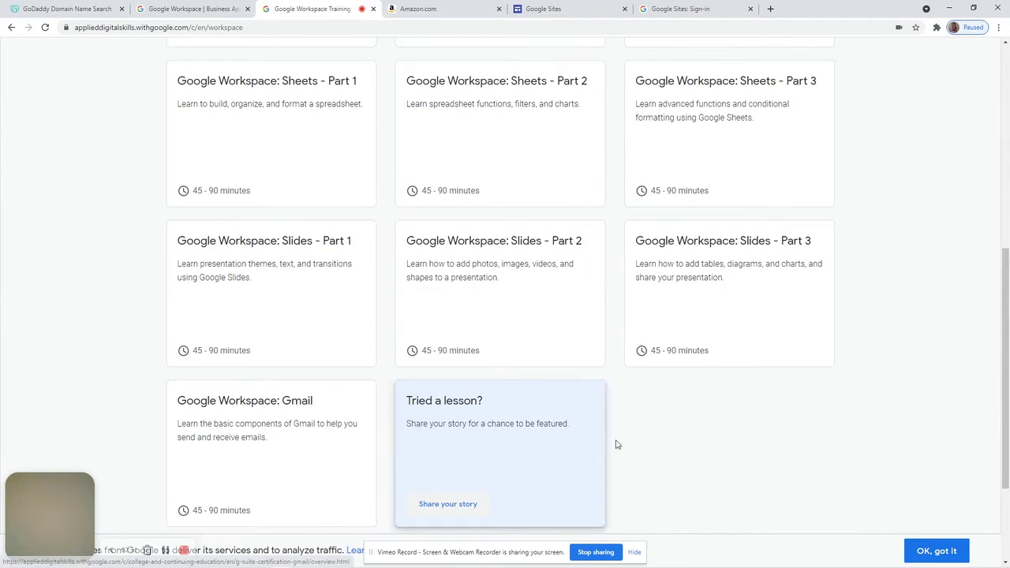
left_click_drag(1005, 371, 1005, 169)
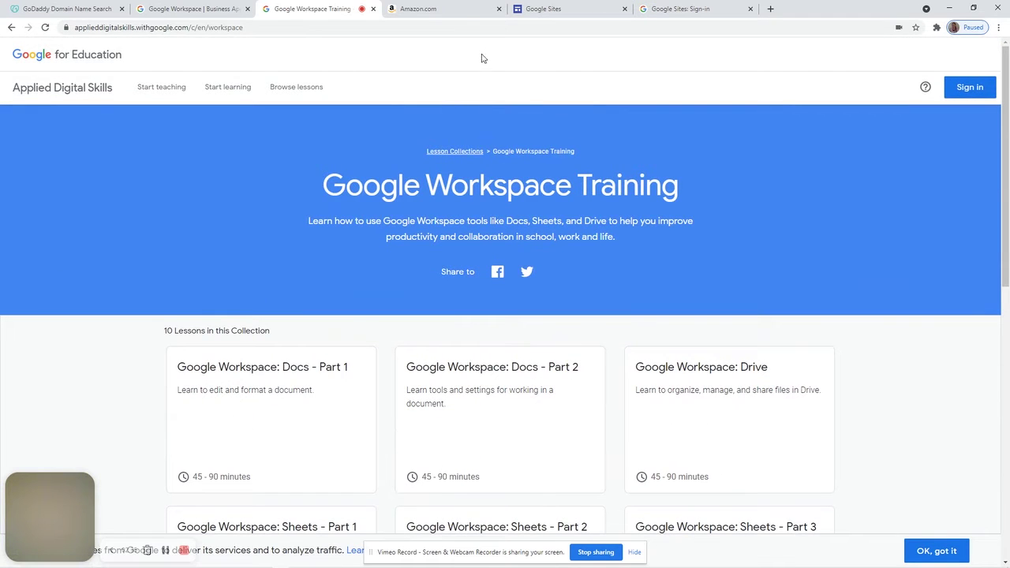
left_click(427, 9)
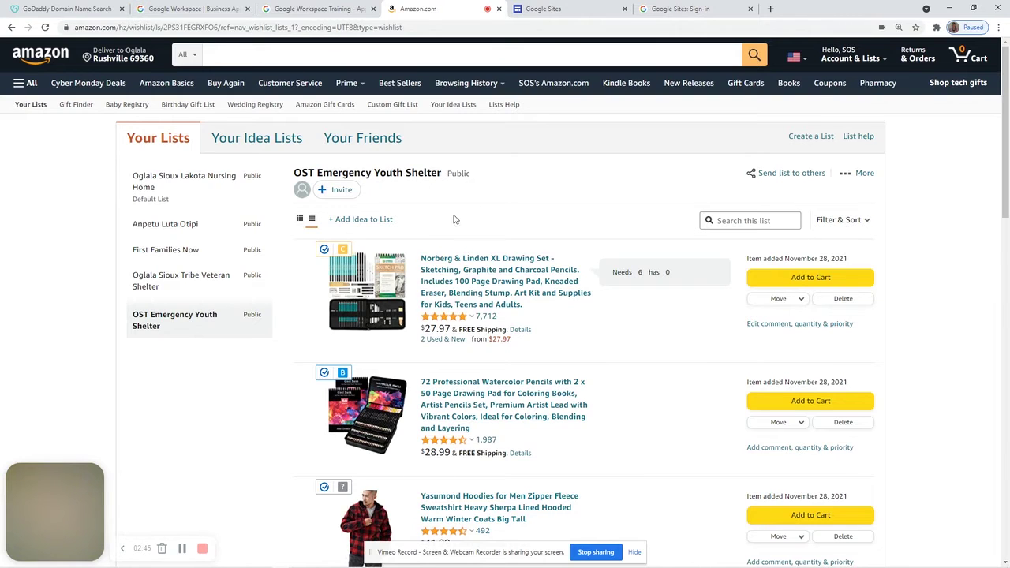
Check the OST Emergency Youth Shelter list's VIEW ONLY sharing option, then close the sharing dialog
left_click(783, 175)
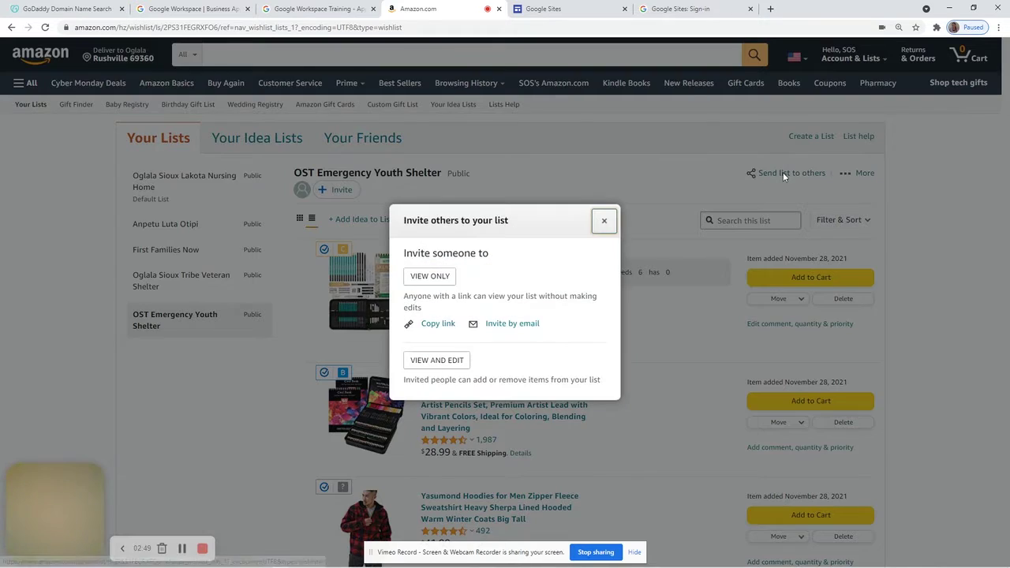
left_click(434, 280)
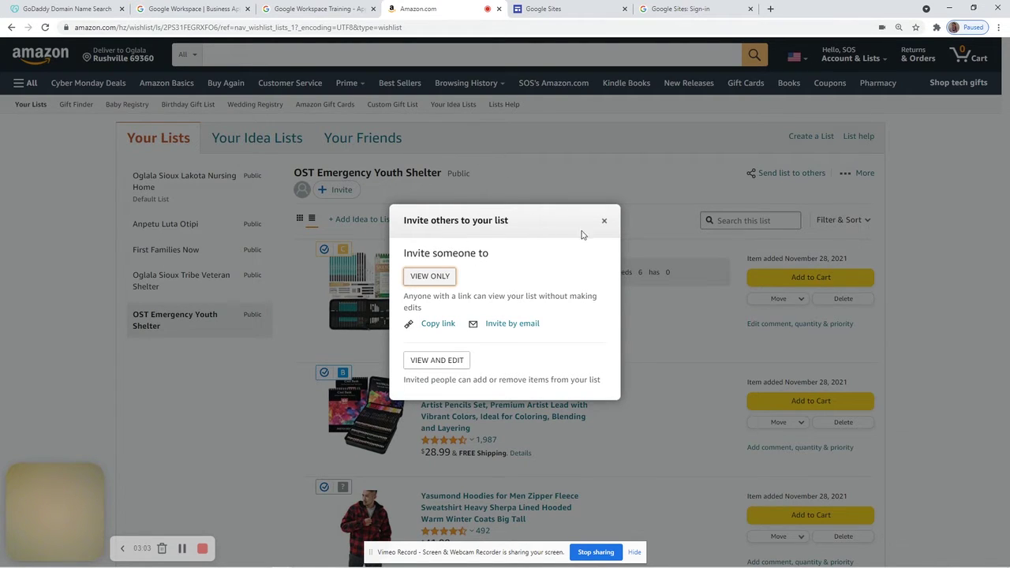
left_click(604, 220)
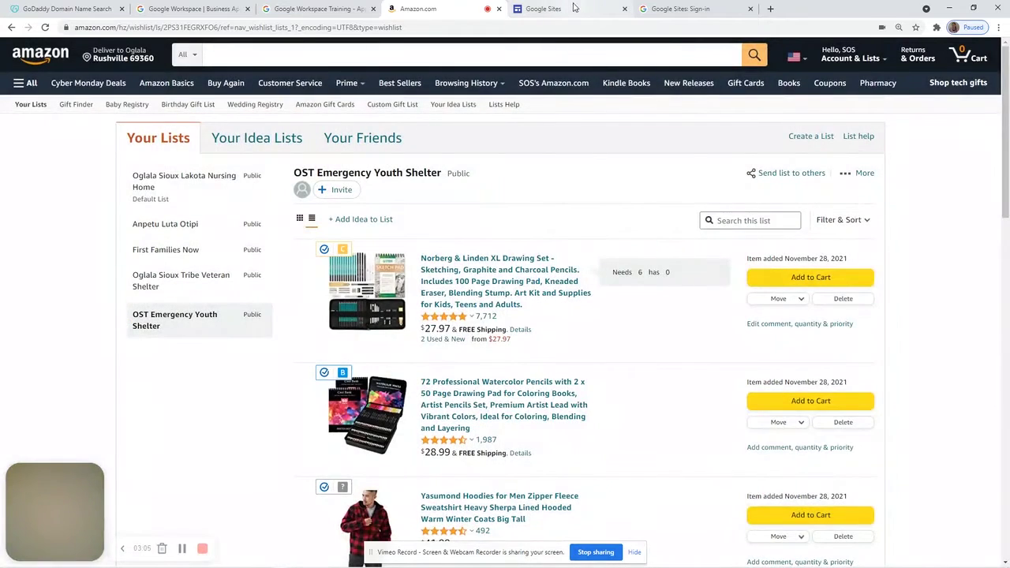
left_click(571, 9)
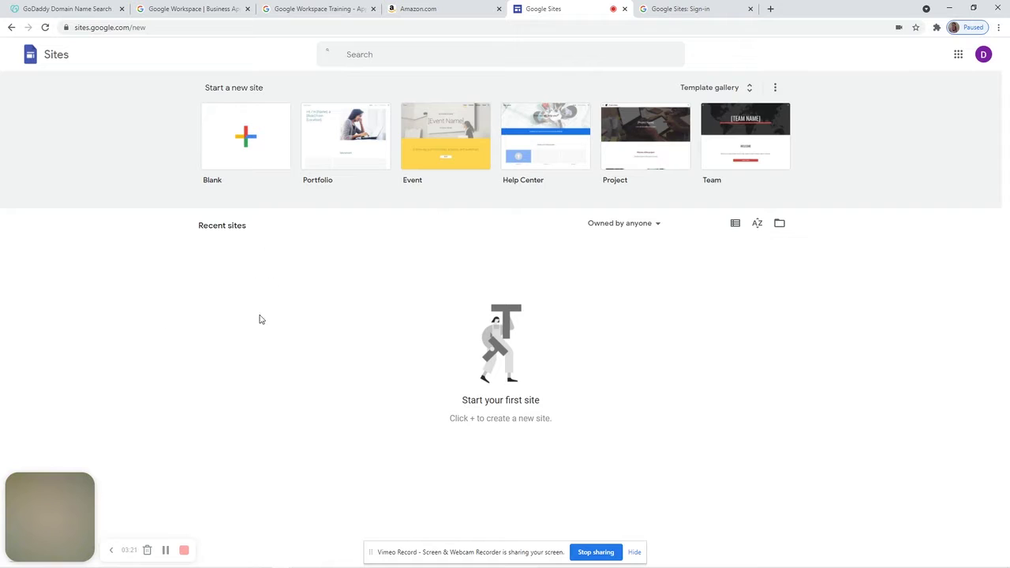
From the Google Sites sign-in page, choose another account and create a new account for myself
left_click(697, 11)
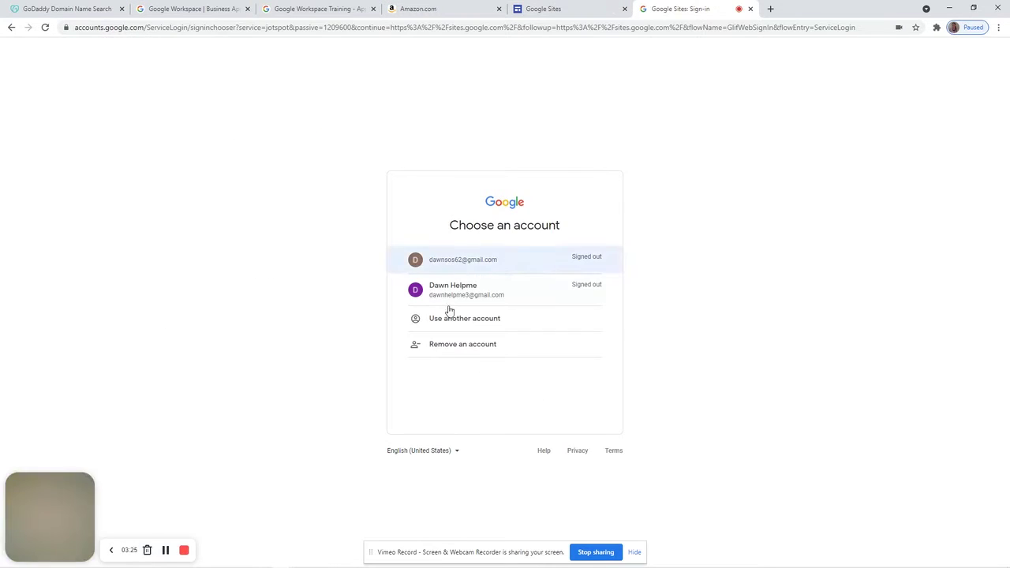
left_click(472, 323)
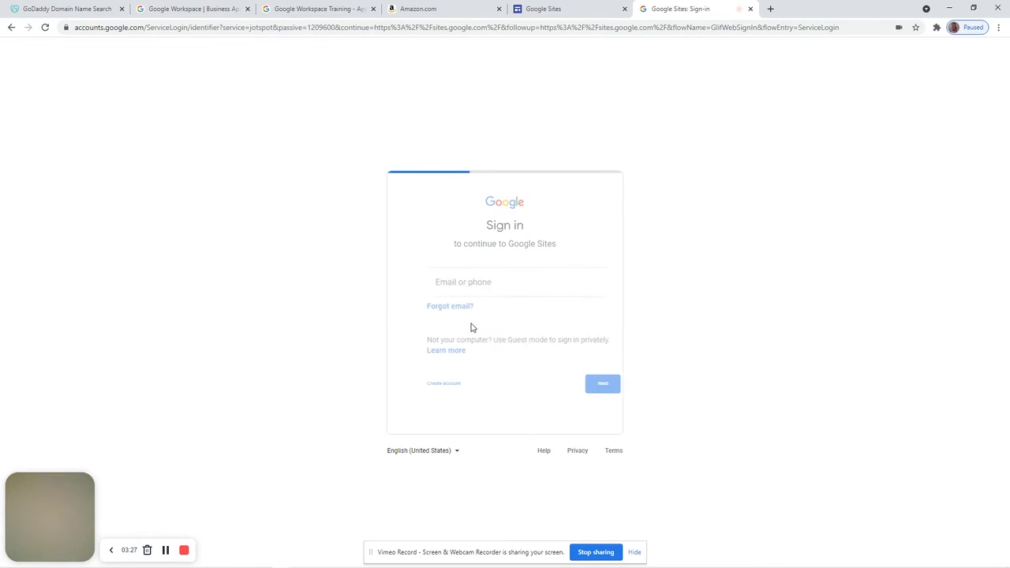
left_click(419, 385)
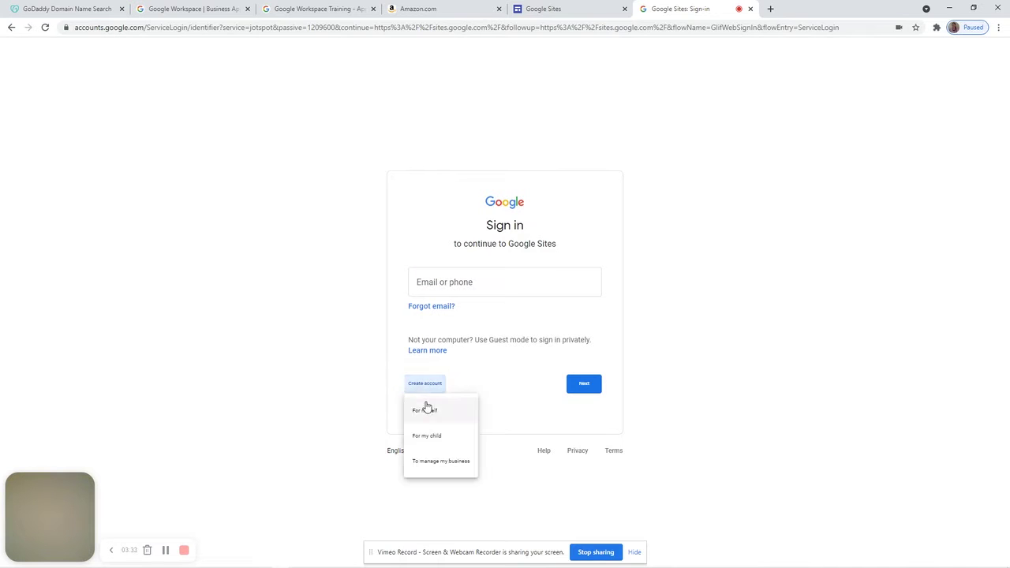
left_click(425, 411)
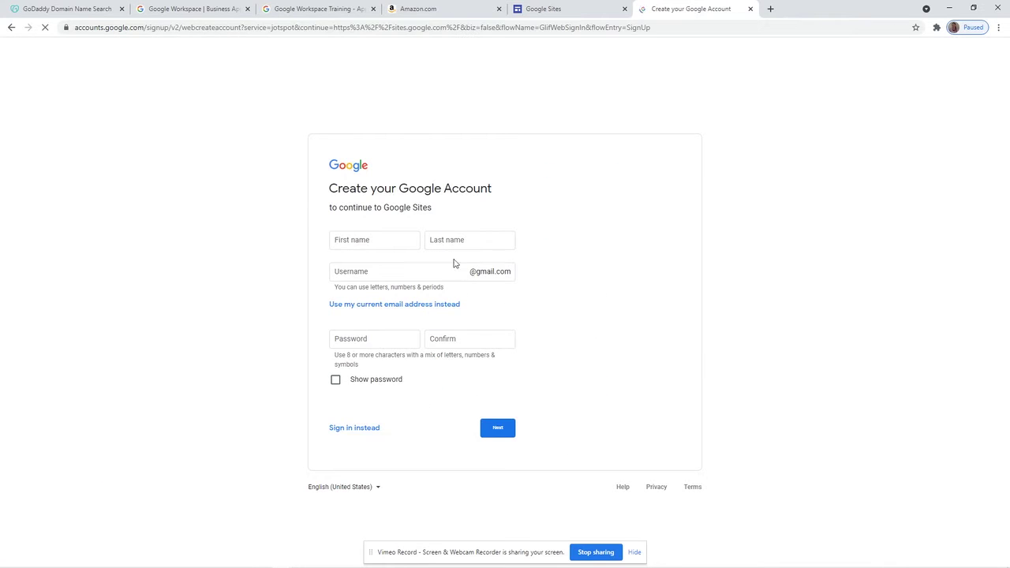
left_click(398, 243)
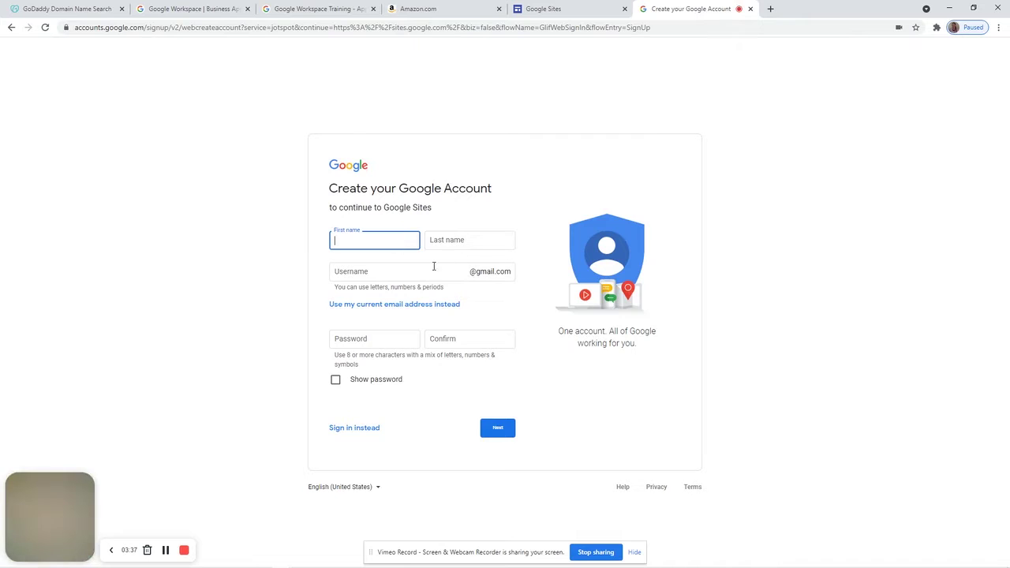
Enter the new account's first and last name
type("dawn")
key("Tab")
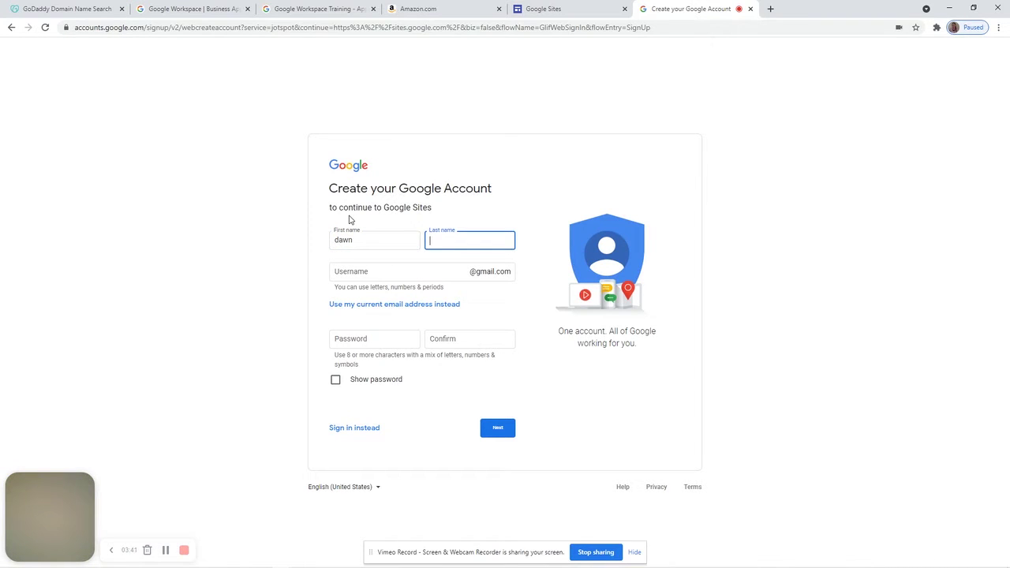
type("helpme")
key("Tab")
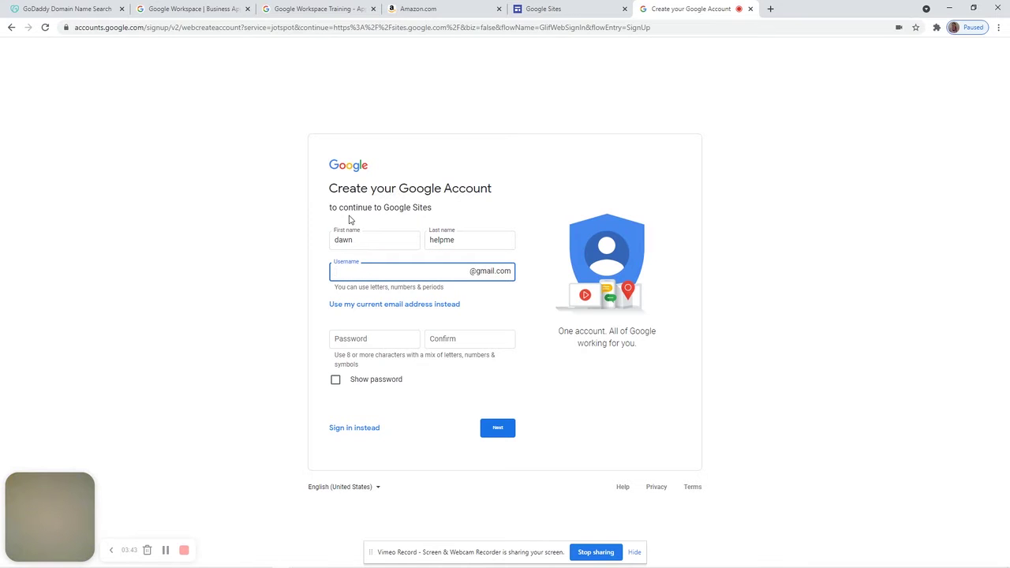
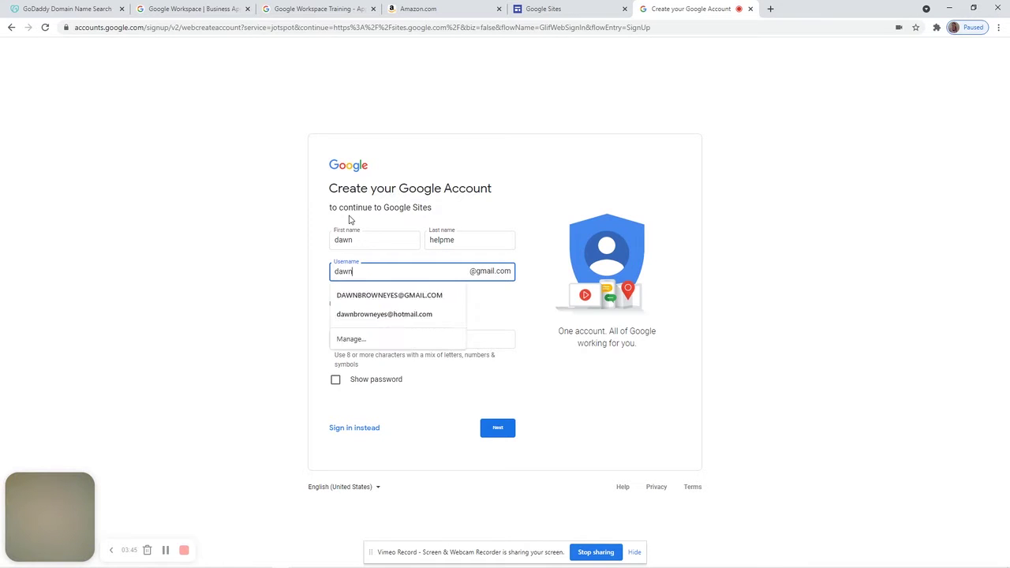
Try several Gmail usernames, then pick one of the suggested available usernames
key("Tab")
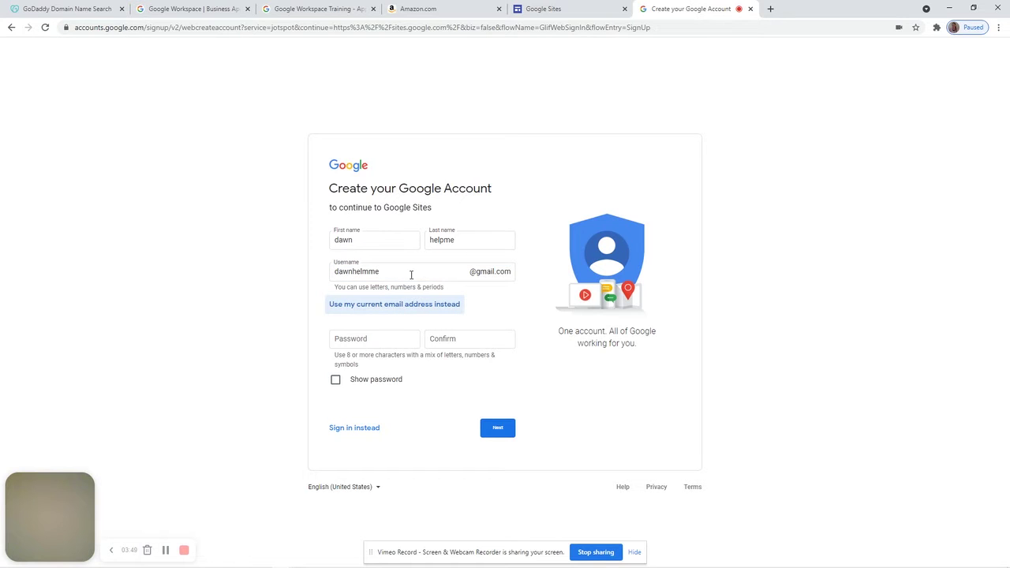
left_click(378, 270)
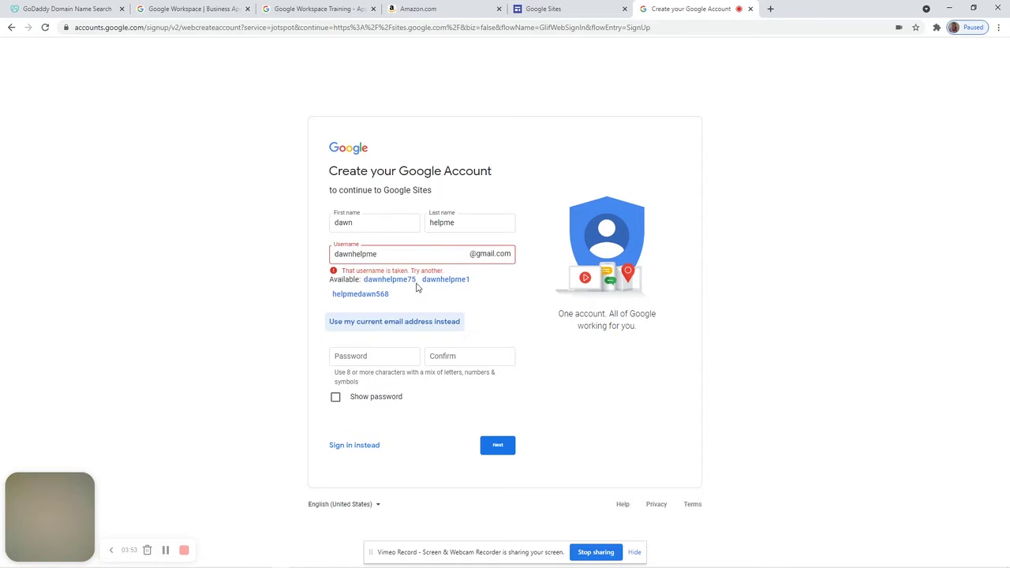
left_click(409, 255)
type("3")
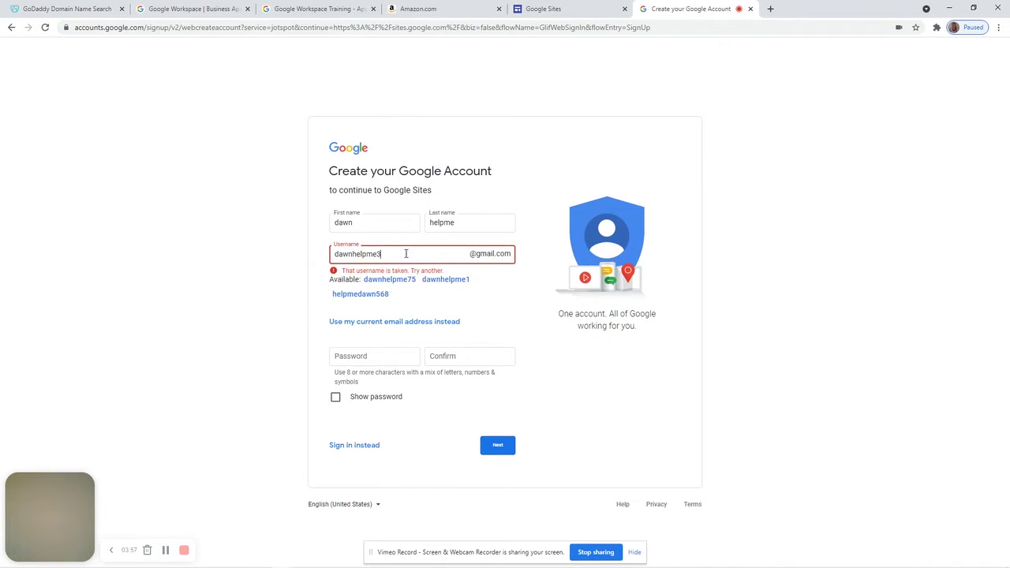
key("BackSpace")
type("4")
key("BackSpace")
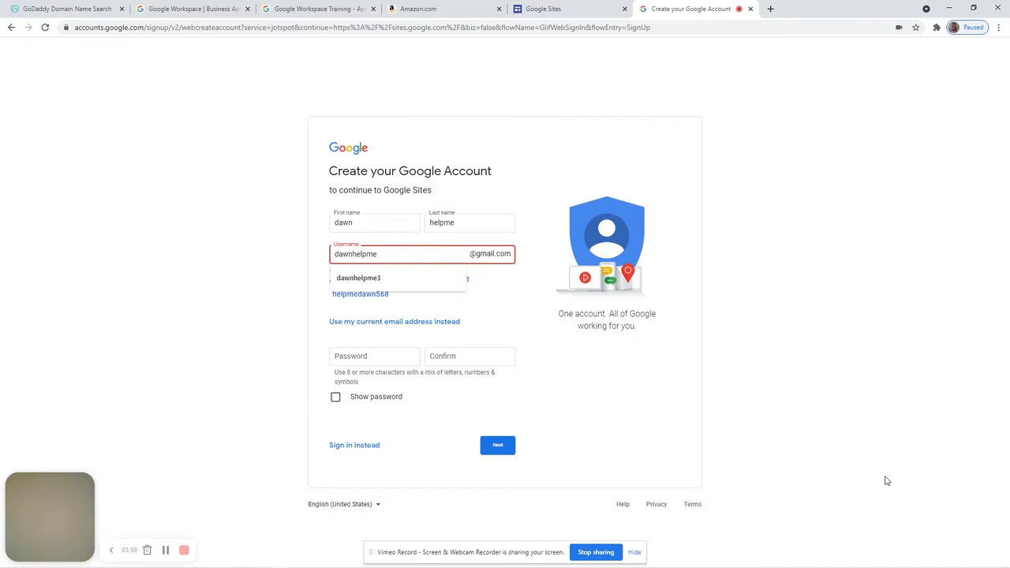
type("999")
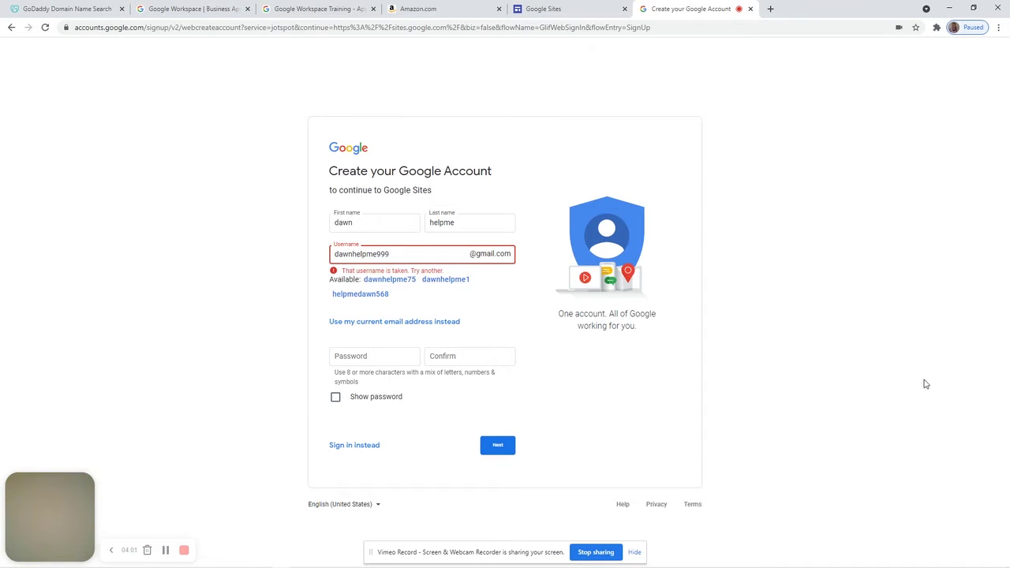
key("Tab")
left_click(370, 286)
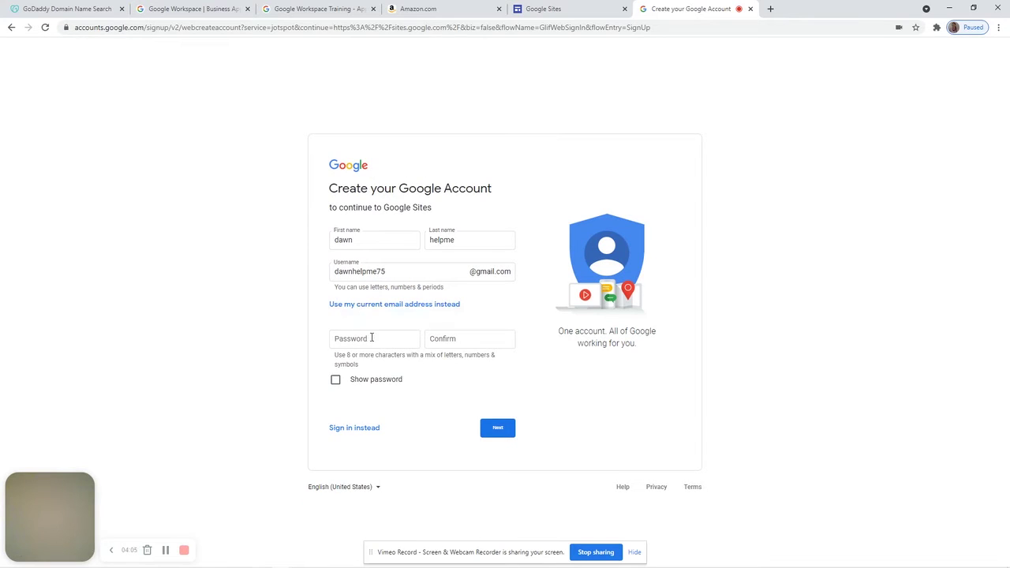
Enter and confirm the account password, then submit to reach phone verification
left_click(372, 337)
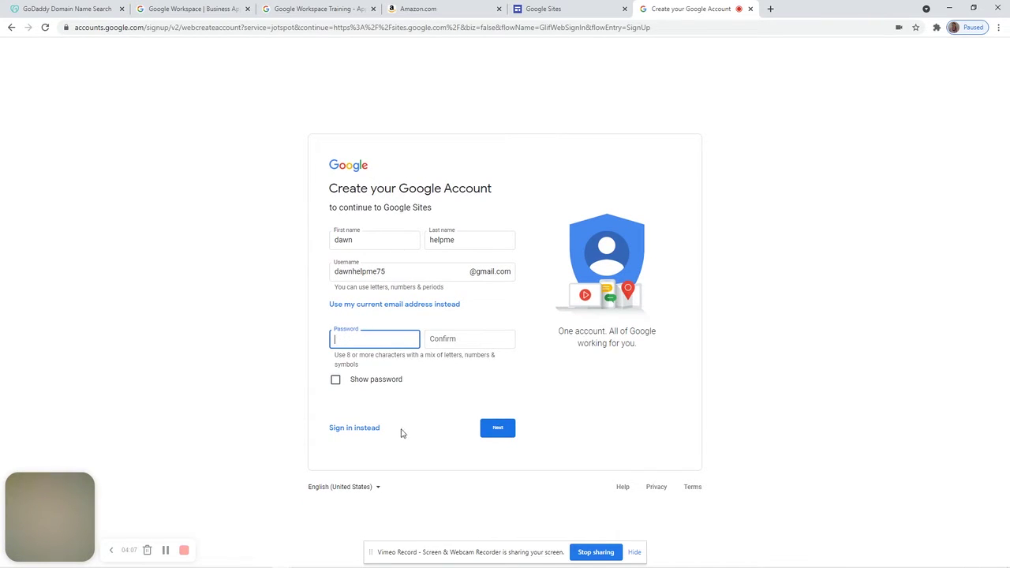
key("Tab")
type("•••••••••")
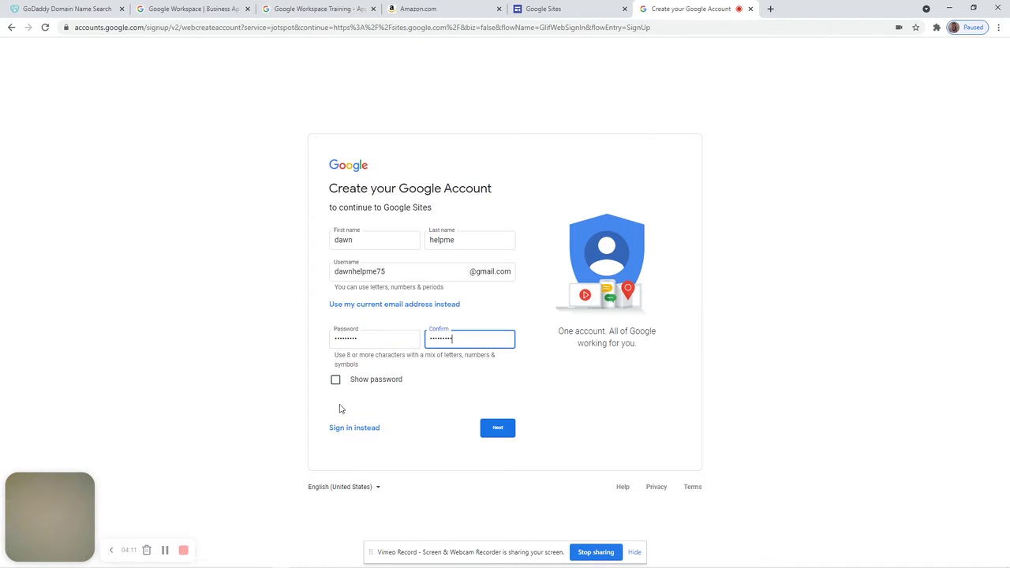
left_click(492, 429)
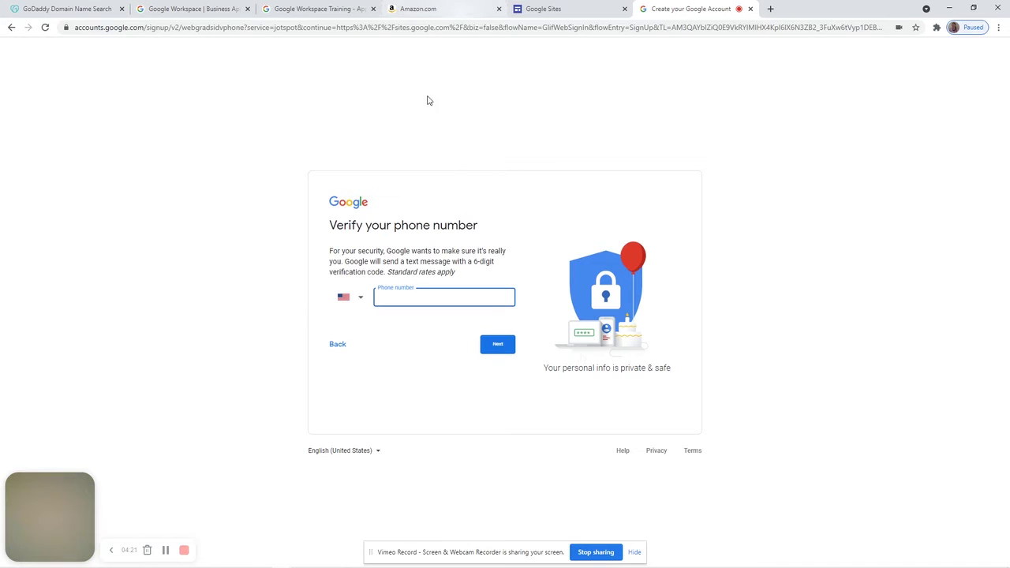
Close the 'Create your Google Account' tab to return to the Google Sites start page
left_click(751, 9)
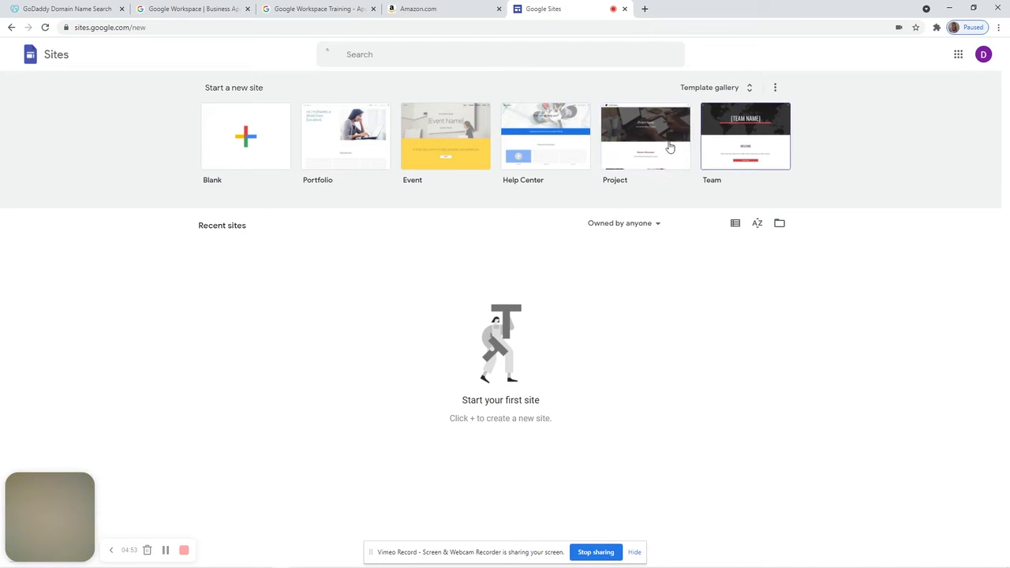
Start a Blank Google Site and pick the newly created account to sign in
left_click(246, 139)
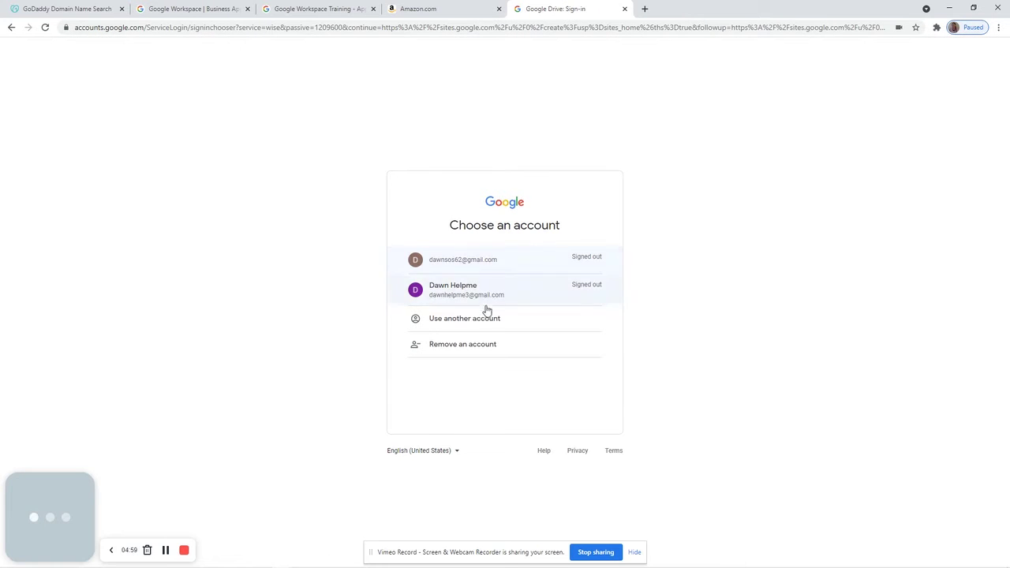
left_click(485, 290)
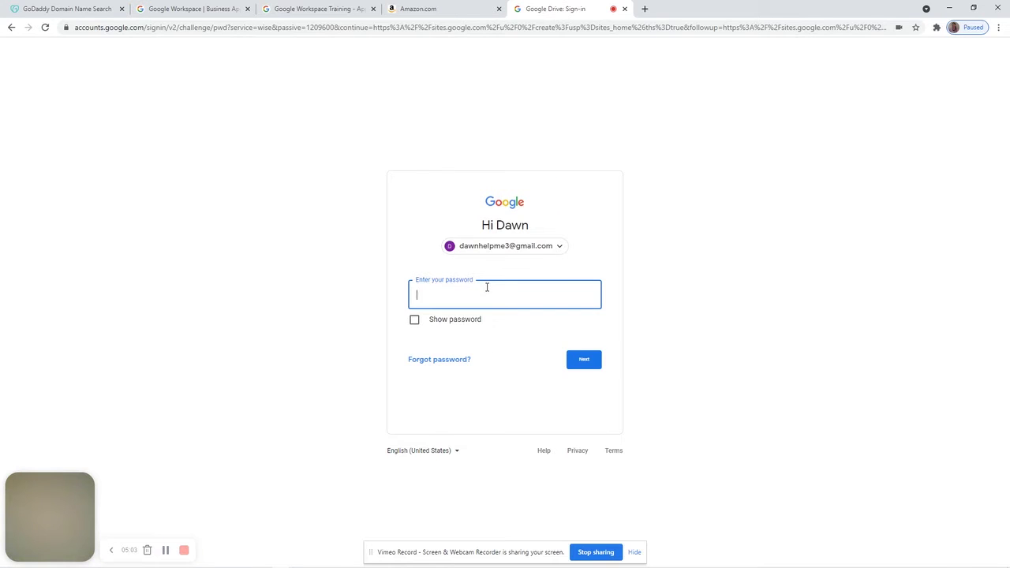
Enter the account password to finish signing in and open the site editor
type("***")
key("Return")
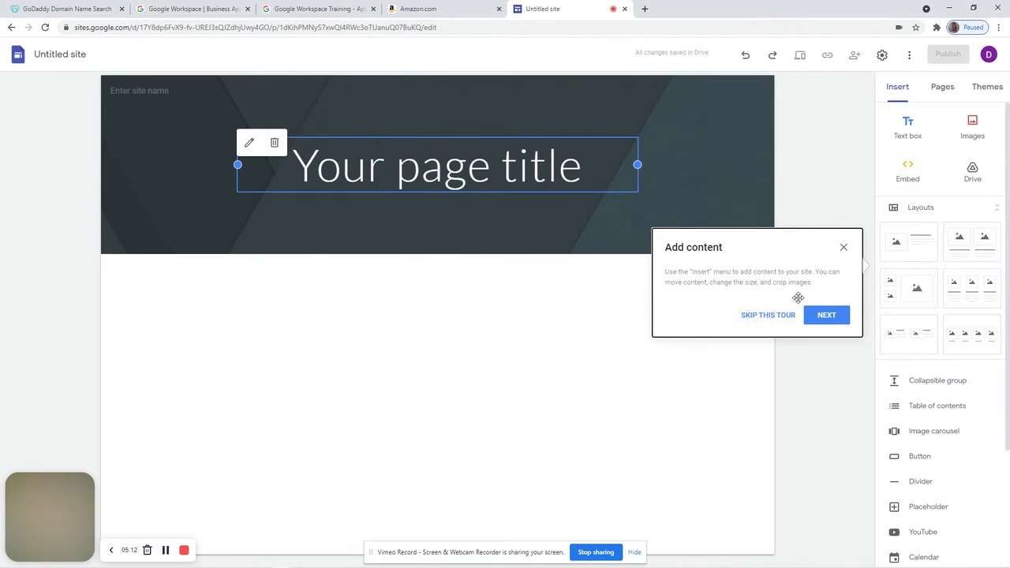
Skip the tour and replace 'Your page title' with DAWN WEBPAGE
left_click(771, 314)
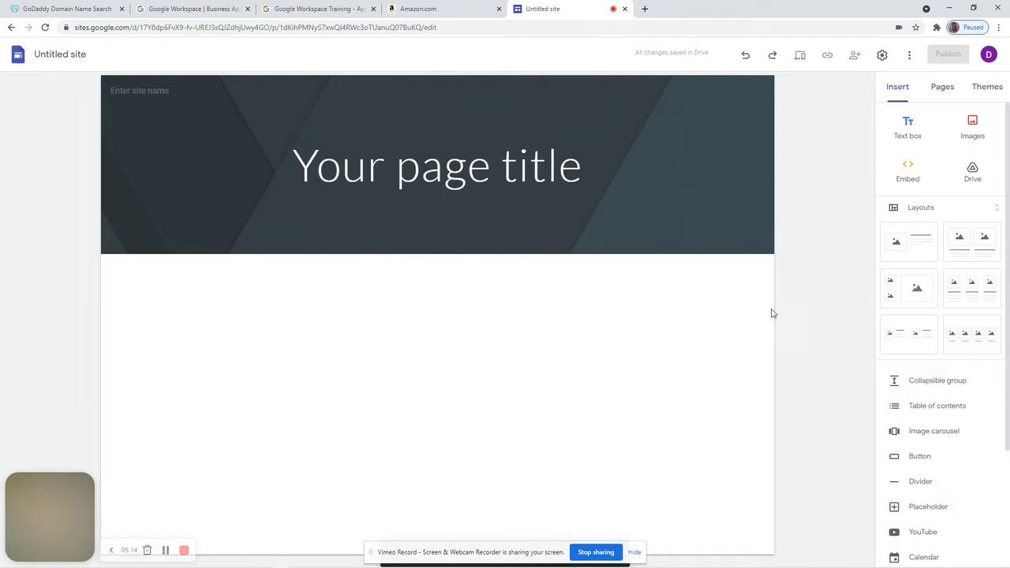
left_click(409, 169)
left_click_drag(583, 169, 294, 161)
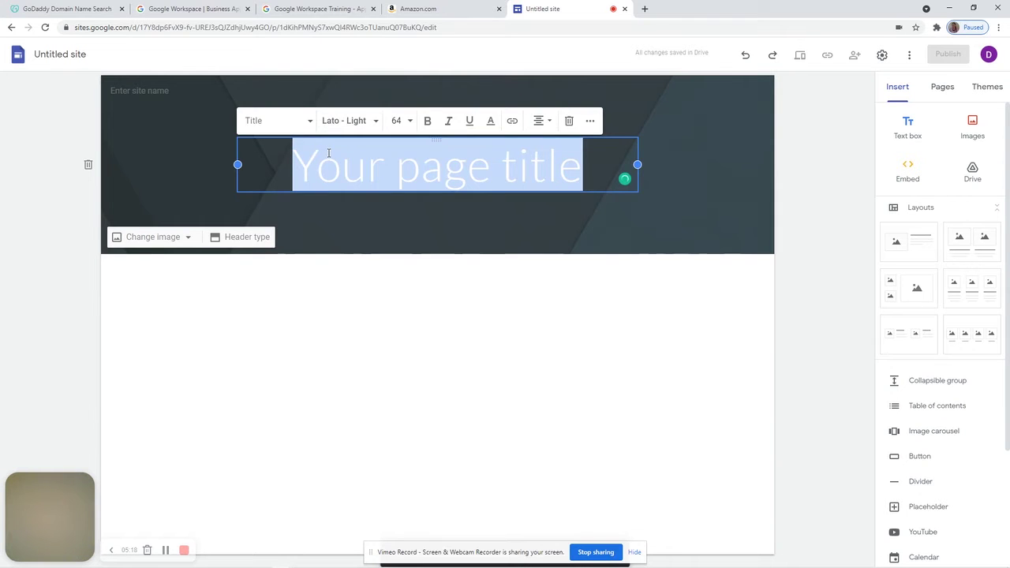
type("daw")
key("BackSpace")
key("BackSpace")
key("BackSpace")
type("DAWN WEBS")
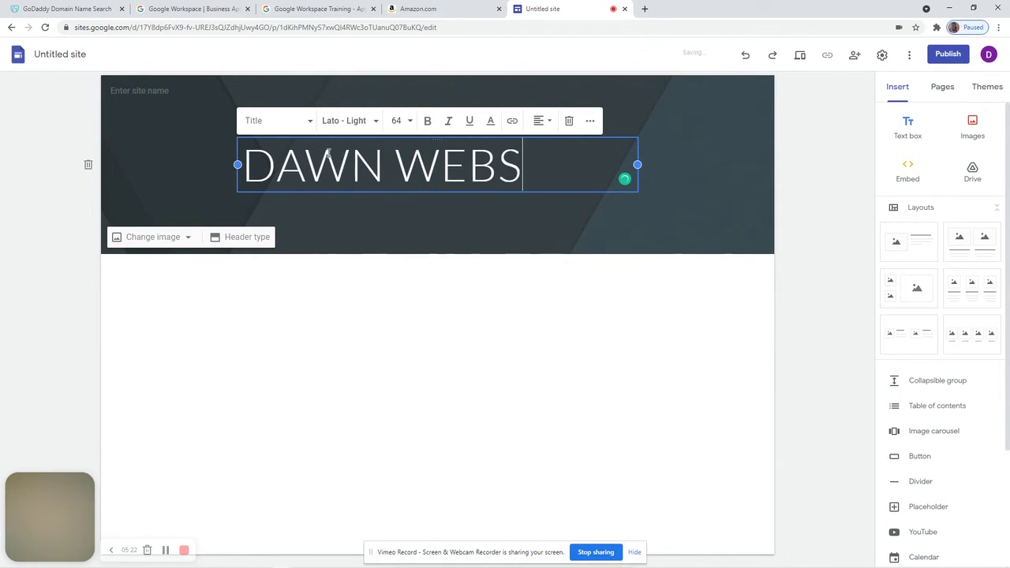
key("BackSpace")
type("PAGE")
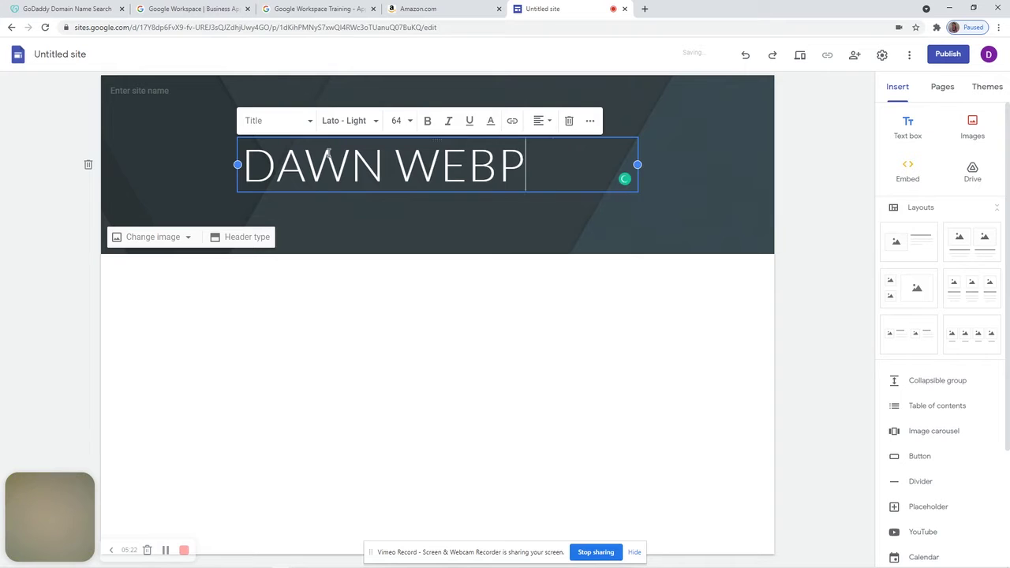
Set the site name to DAWN WEBPAGE
left_click(151, 90)
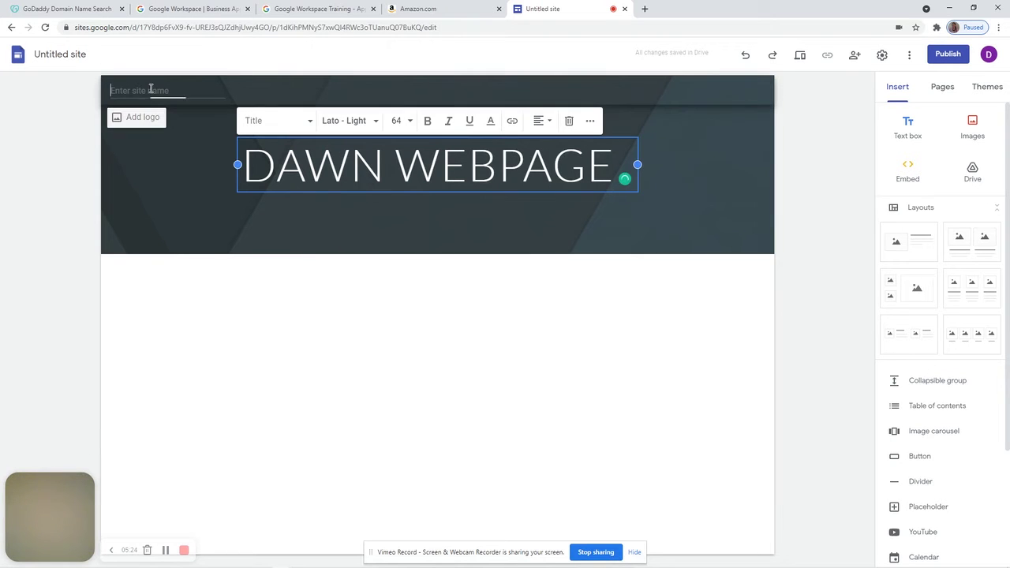
type("DAWN WEBPAGE")
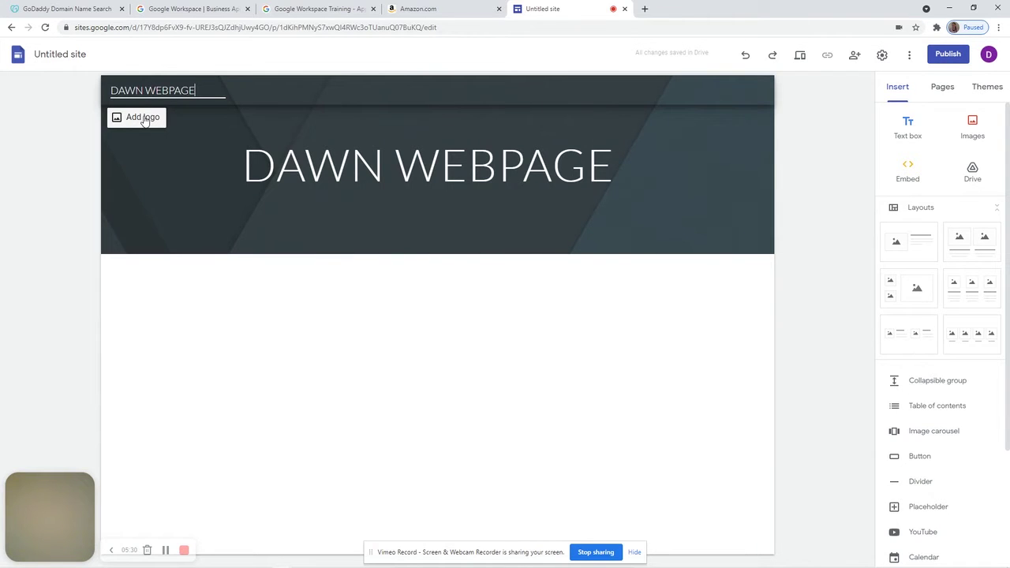
mouse_move(149, 171)
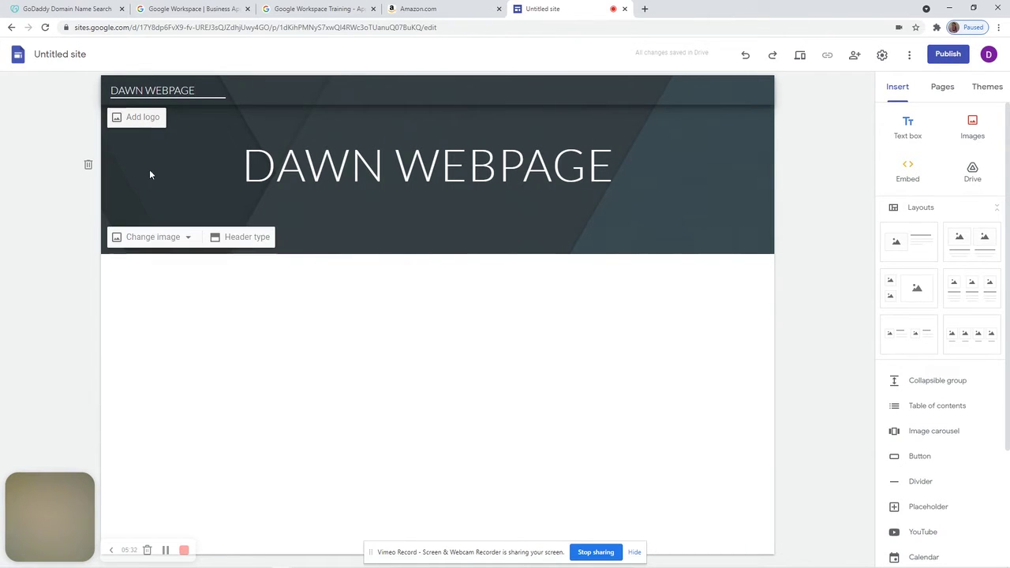
Use the gallery's icy lake and mountains image as the header background, then view the Pages list
left_click(145, 239)
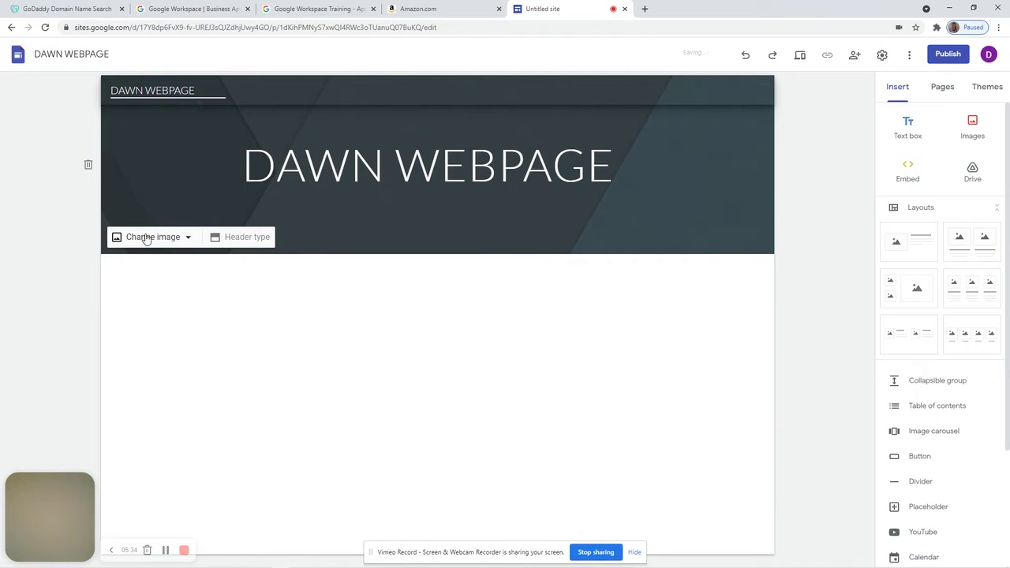
left_click(145, 237)
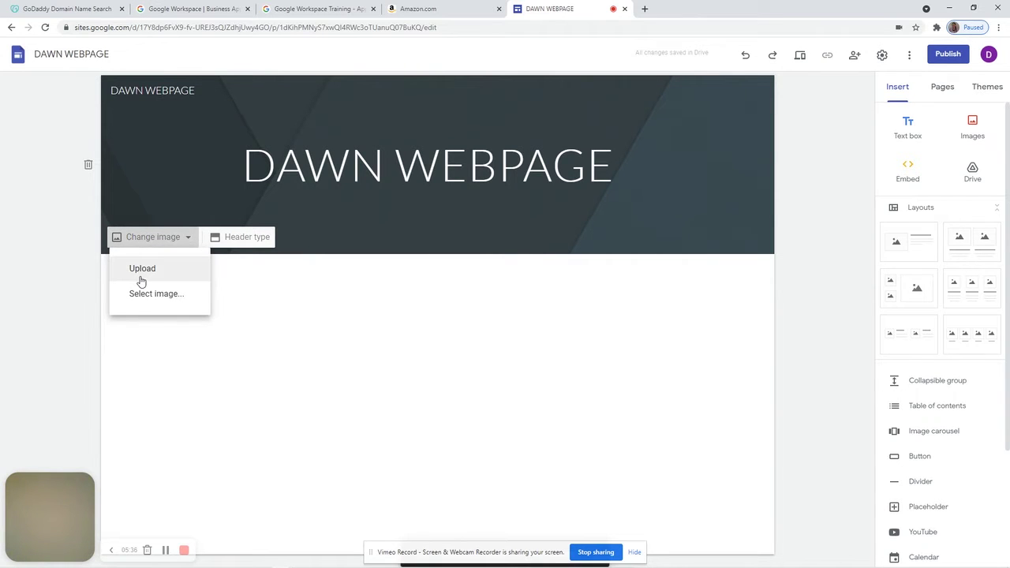
left_click(141, 304)
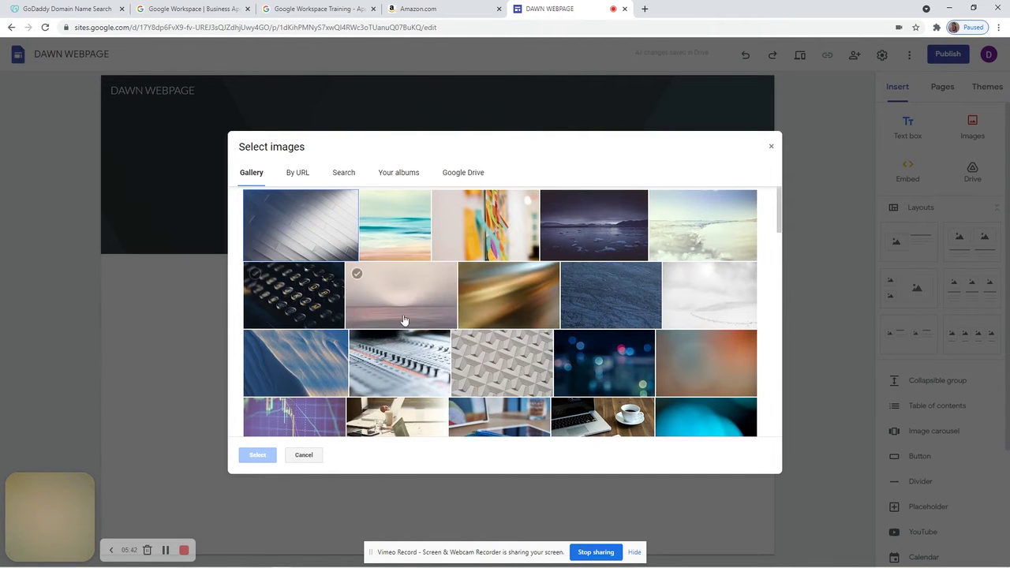
left_click(607, 237)
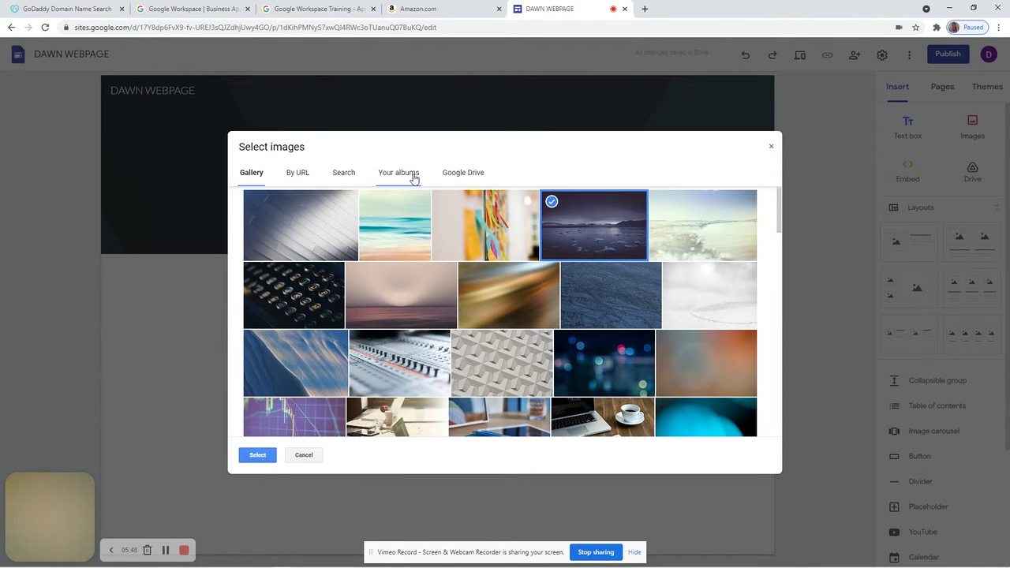
left_click(597, 225)
double_click(598, 225)
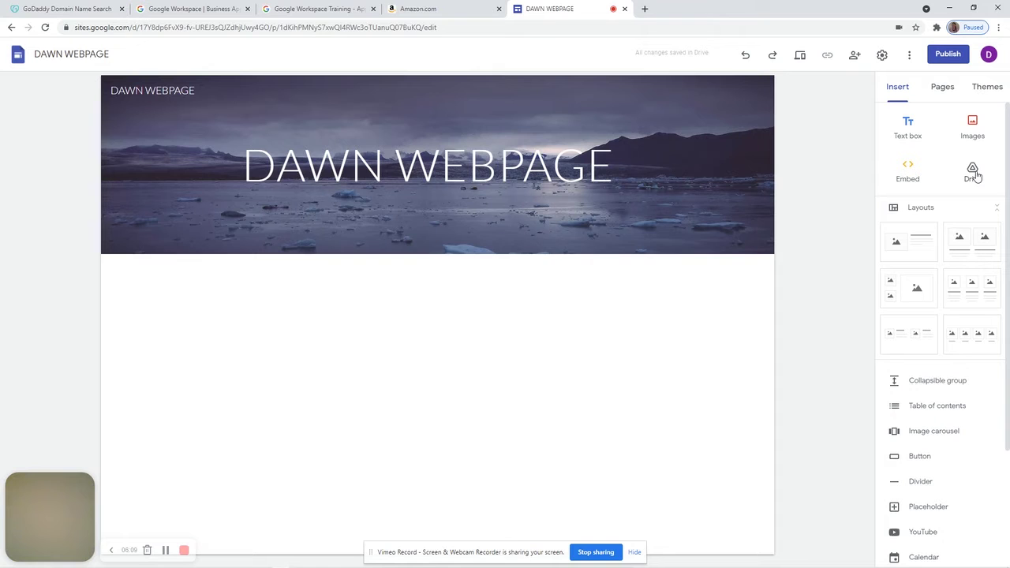
left_click(943, 88)
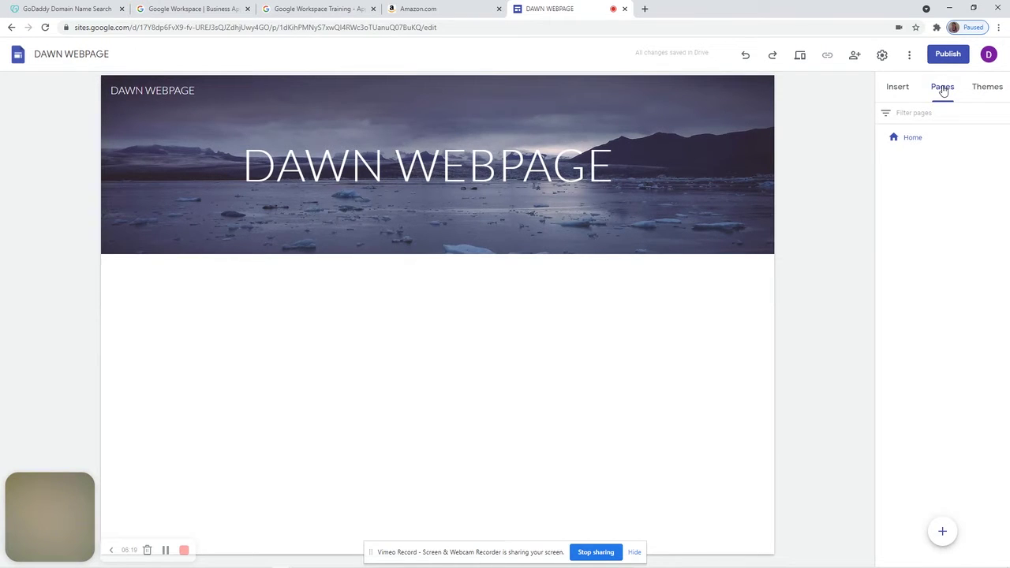
Try Simple theme colours and the Aristotle, Diplomat and Vision themes, ending on Vision
left_click(983, 90)
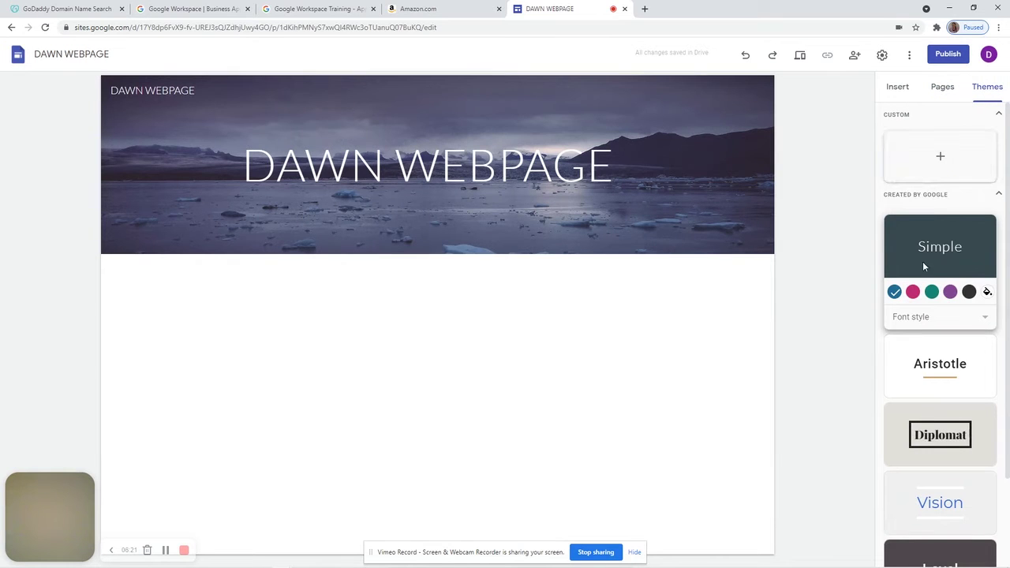
left_click(913, 292)
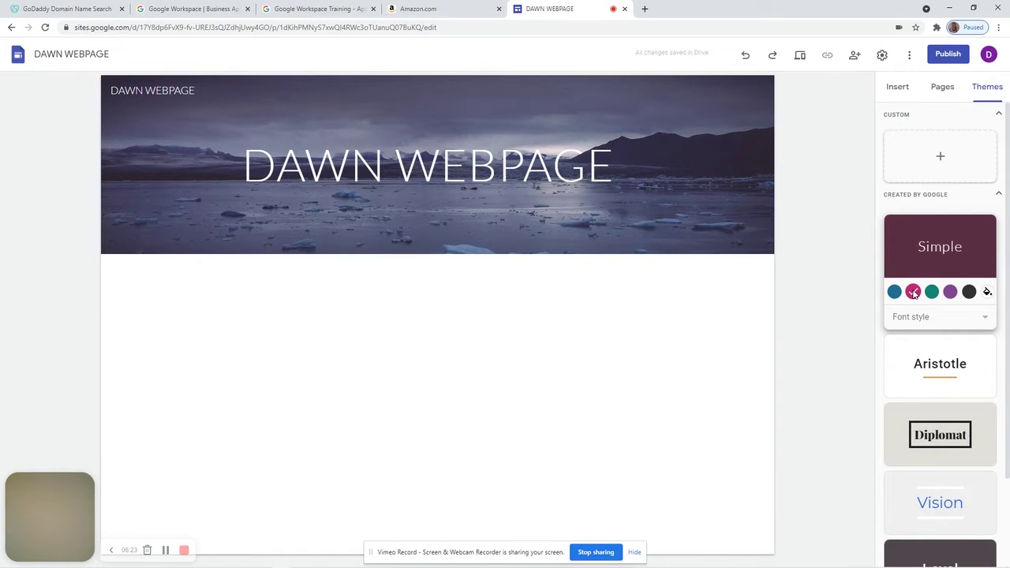
left_click(933, 294)
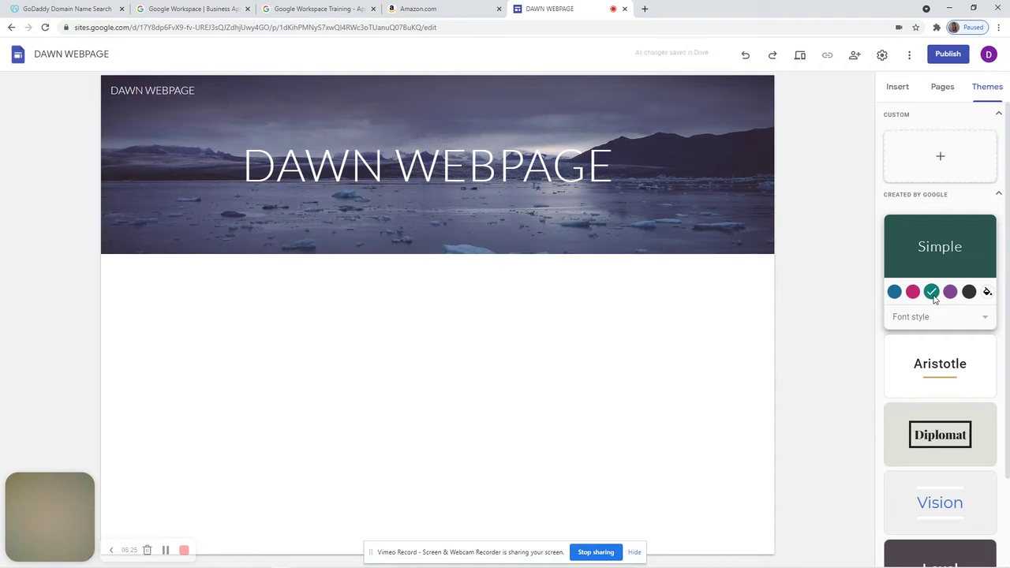
left_click(949, 294)
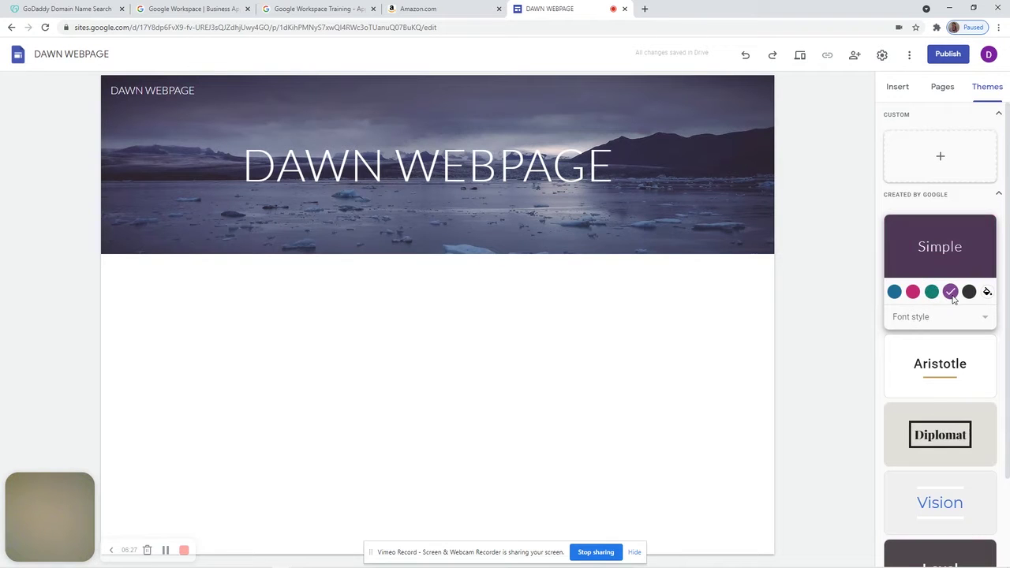
left_click(957, 369)
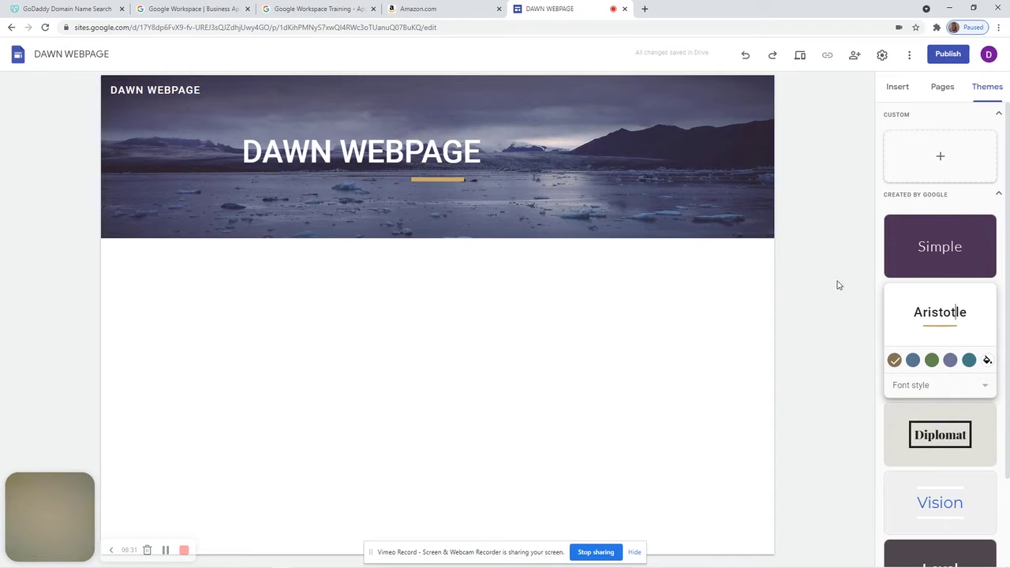
left_click(929, 437)
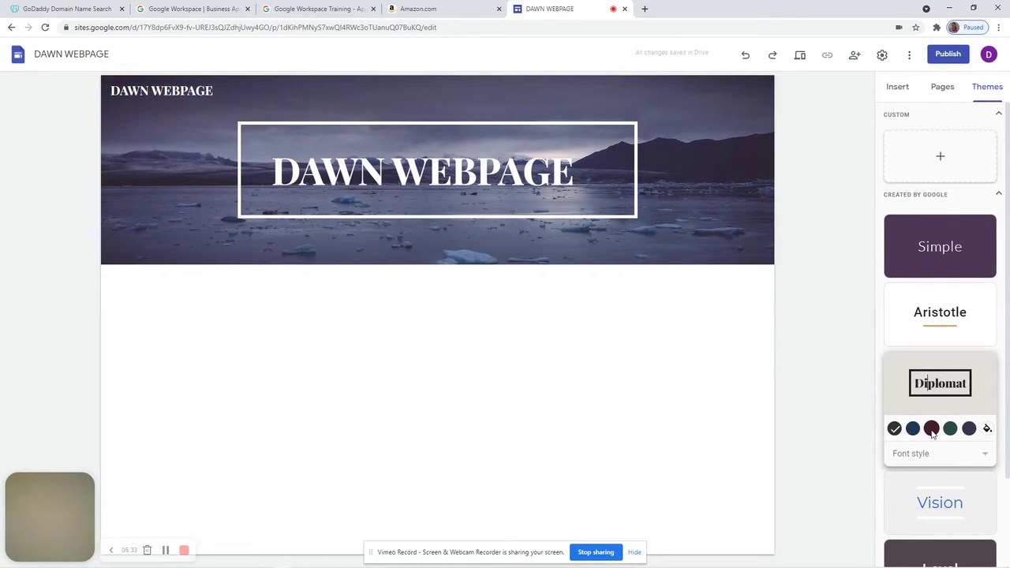
left_click(928, 511)
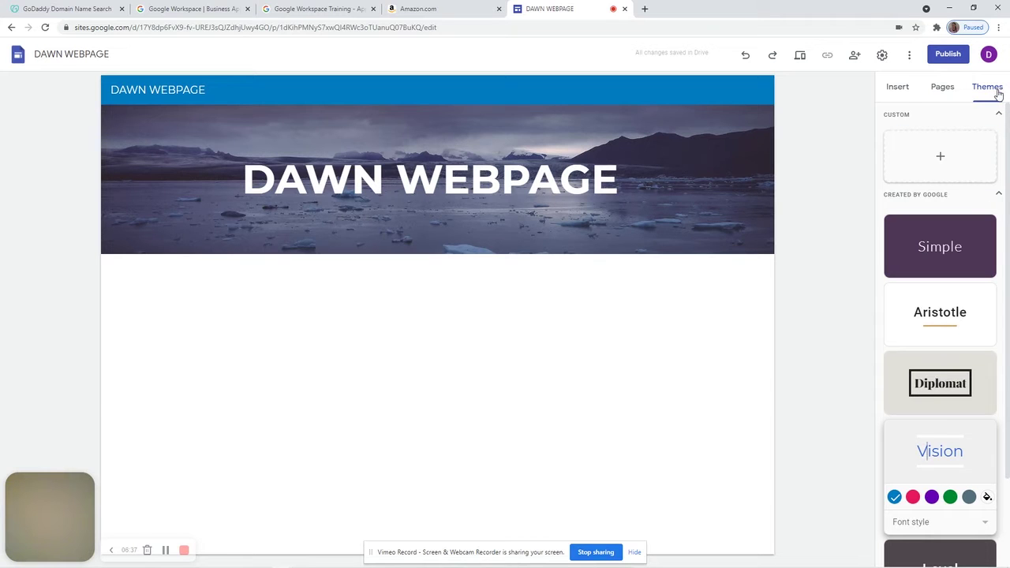
left_click(895, 88)
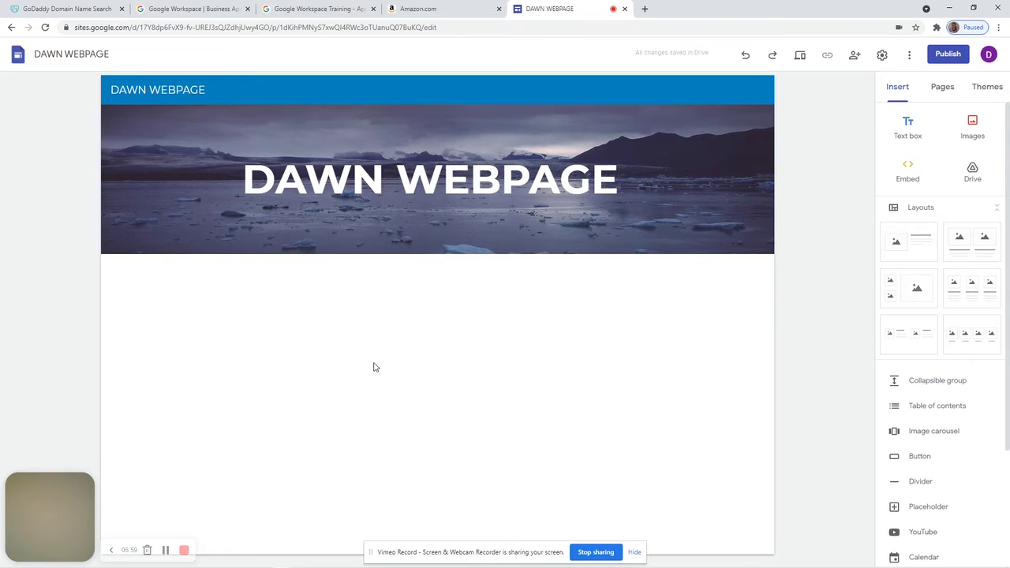
left_click(966, 250)
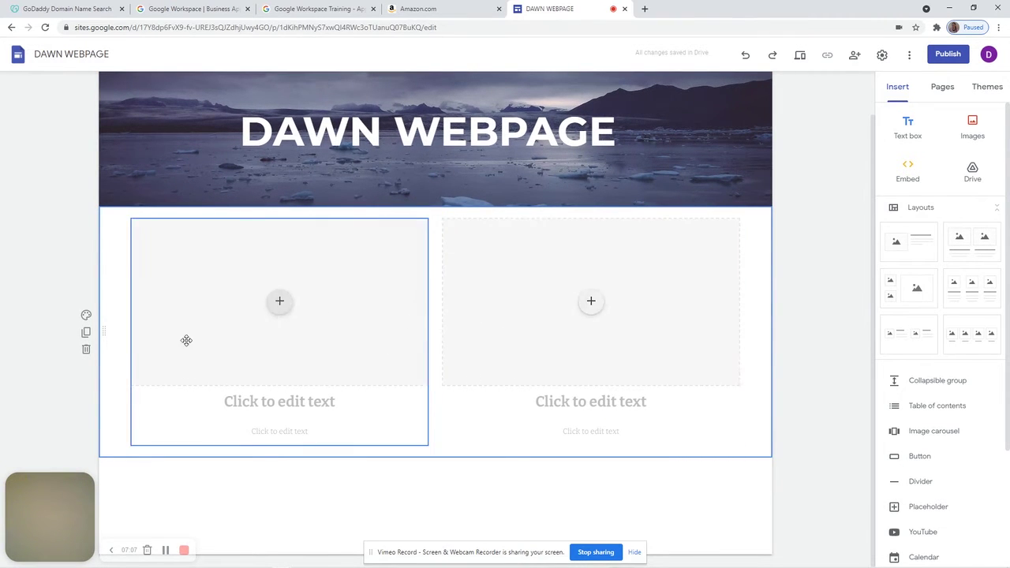
left_click(87, 317)
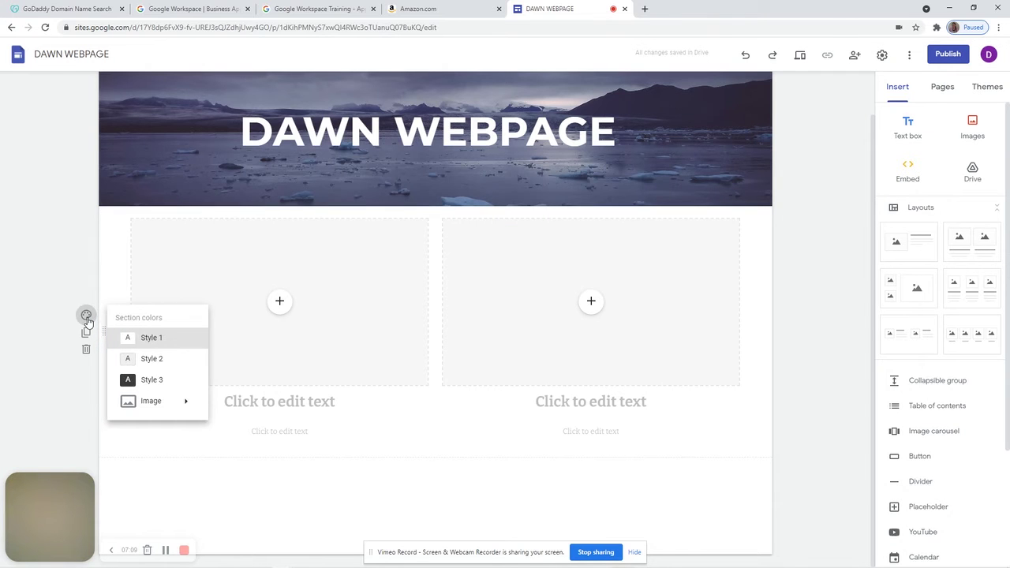
left_click(149, 362)
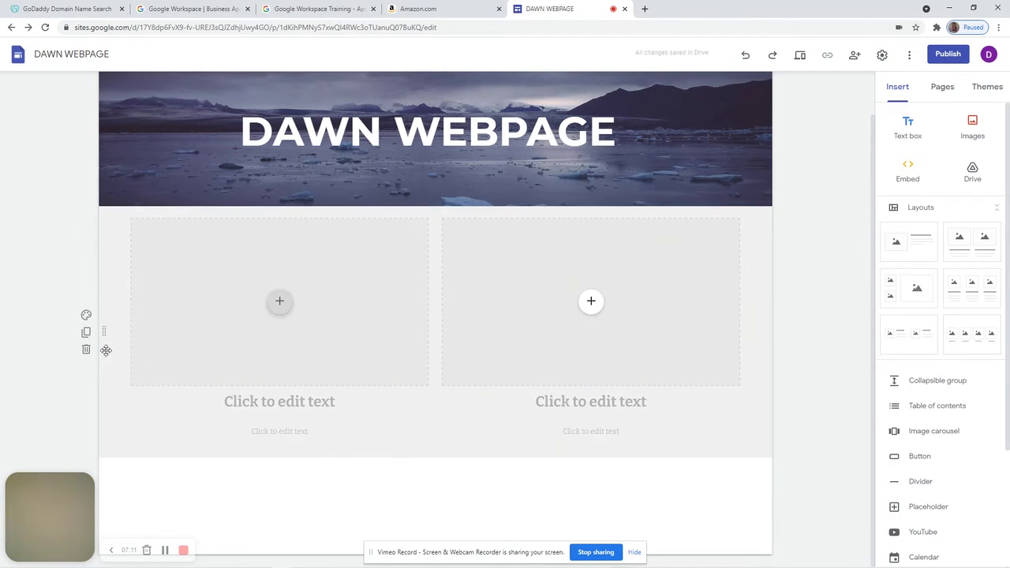
left_click(86, 333)
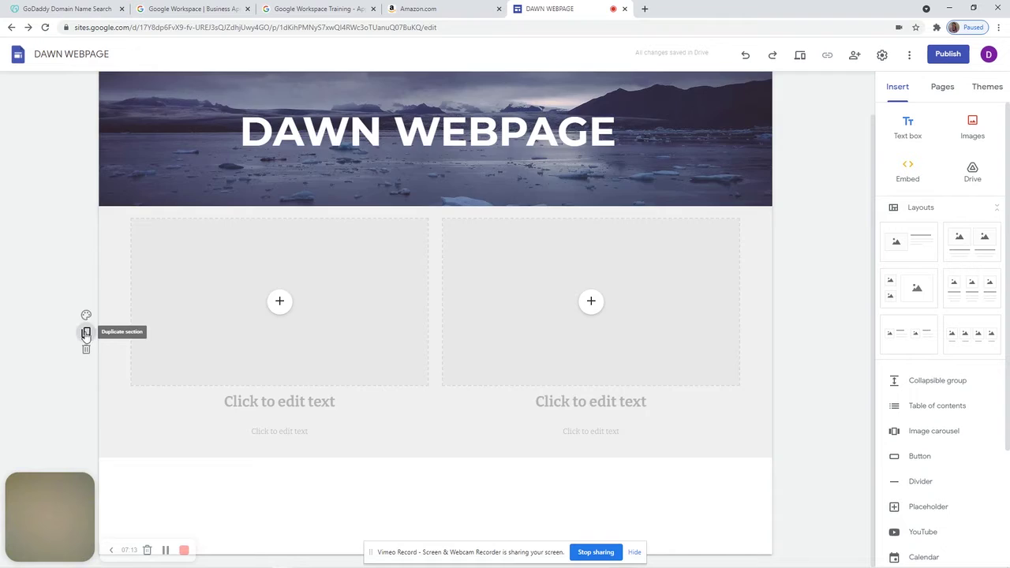
left_click(87, 350)
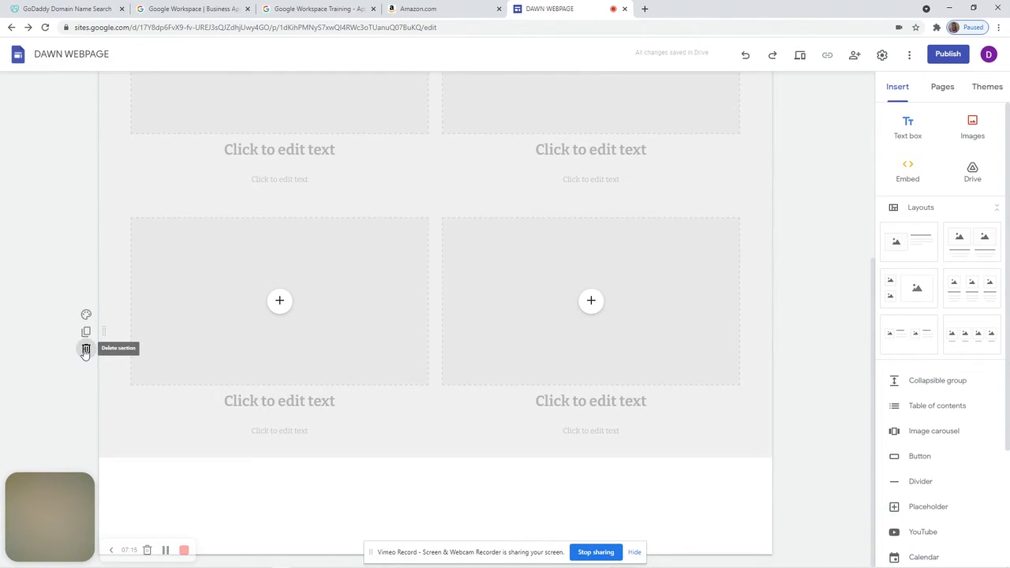
left_click(86, 349)
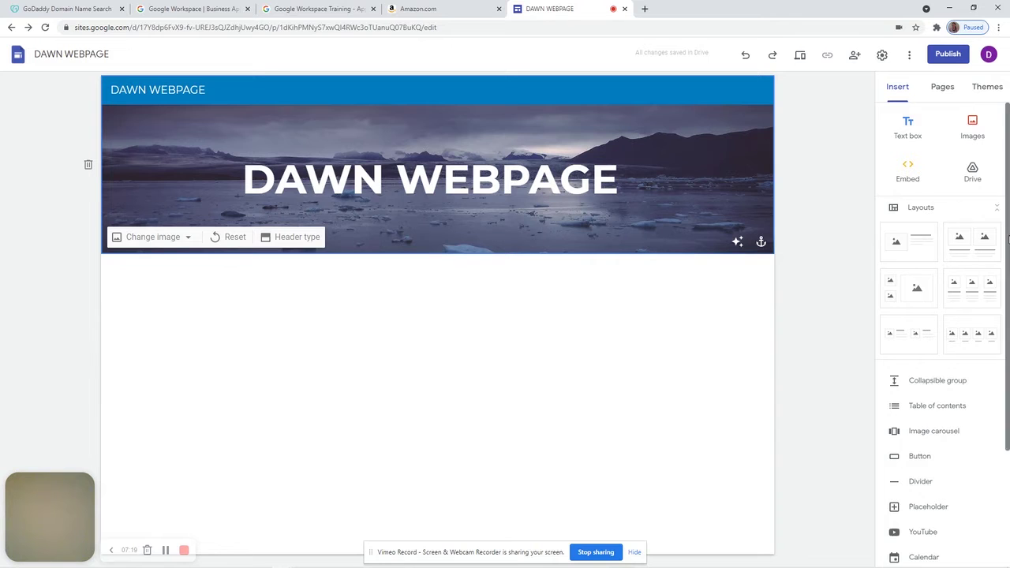
scroll(1007, 335, "down", 1)
scroll(1008, 336, "down", 1)
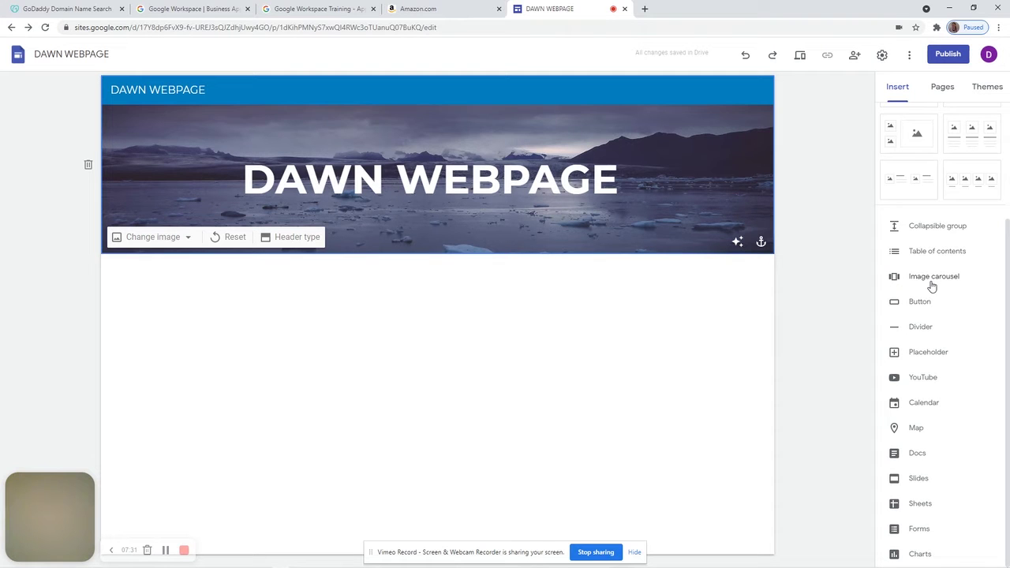
Insert a divider and a zoomed-in Google map of Pine Ridge, SD under the banner
left_click(911, 337)
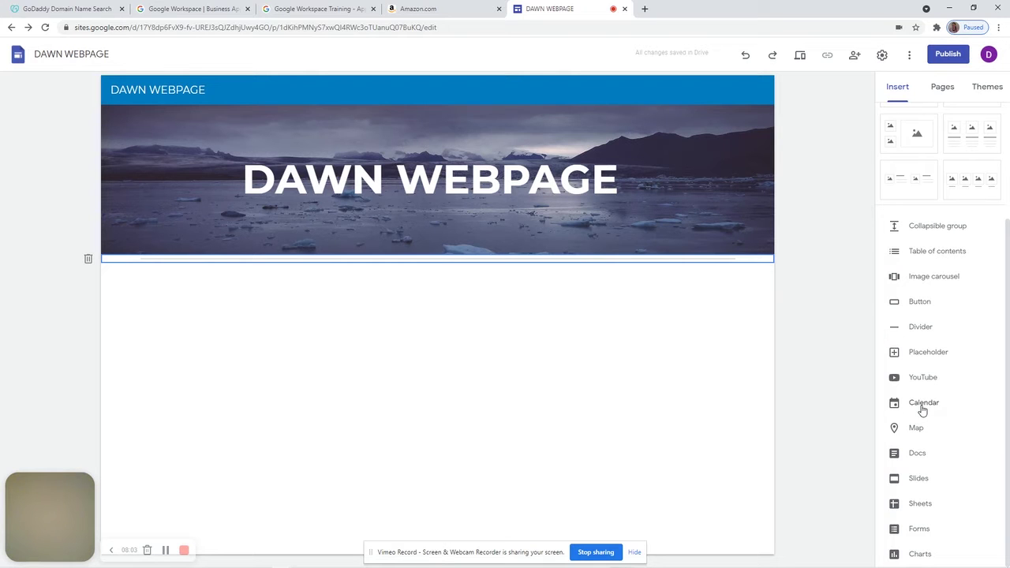
left_click(919, 427)
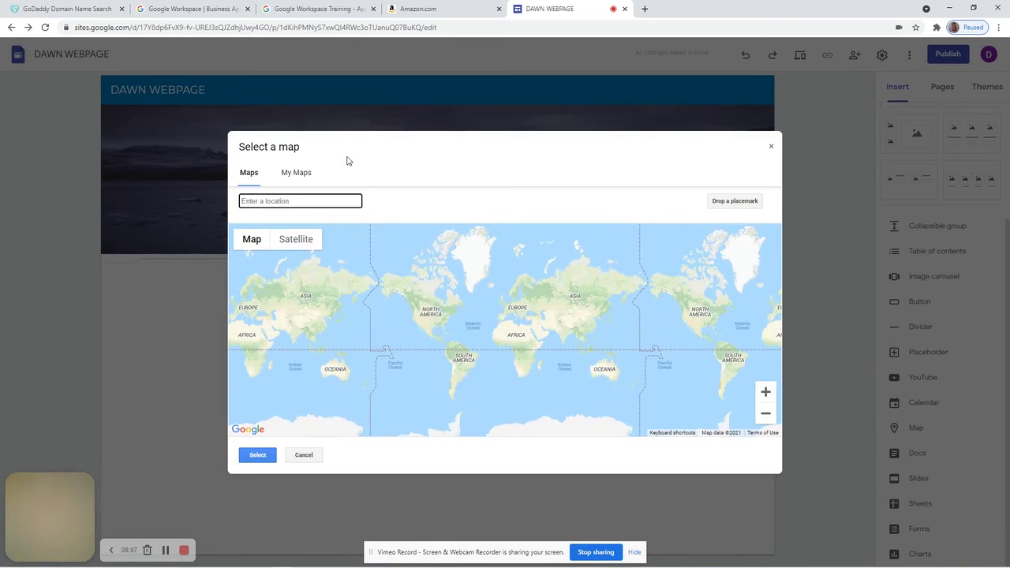
type("PINE RIDGE, SD")
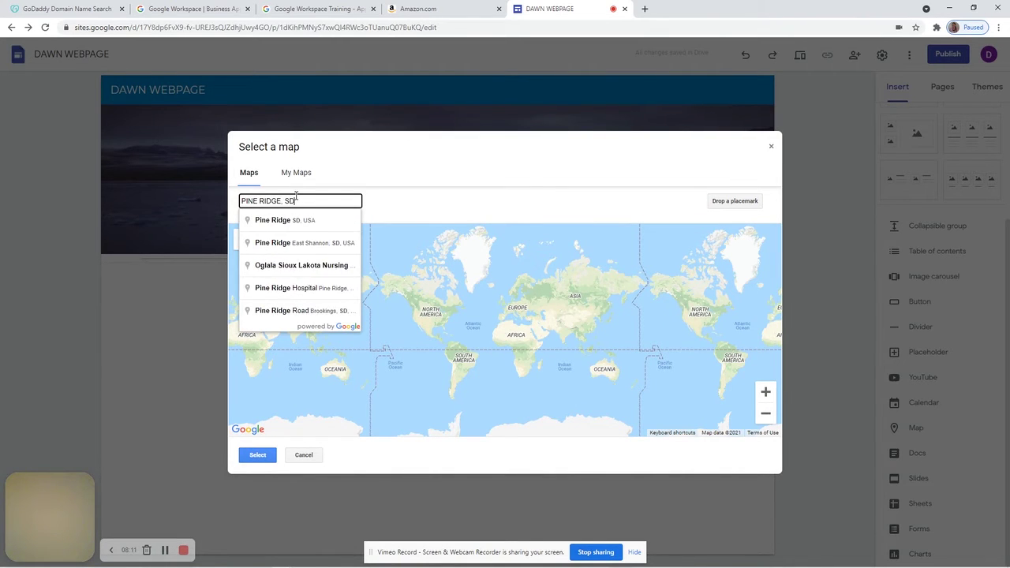
left_click(288, 229)
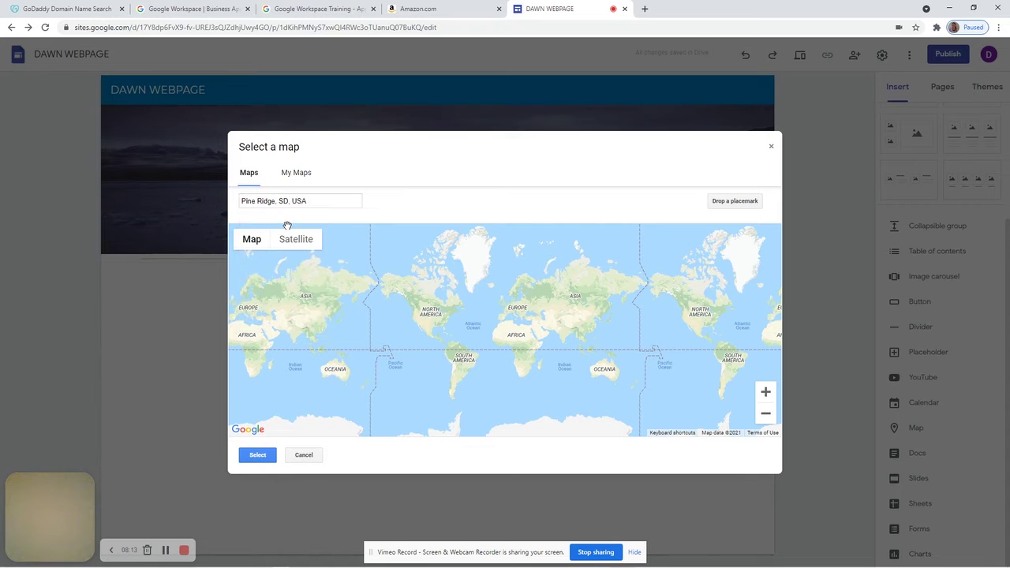
left_click(765, 392)
left_click(766, 392)
left_click_drag(634, 362, 553, 424)
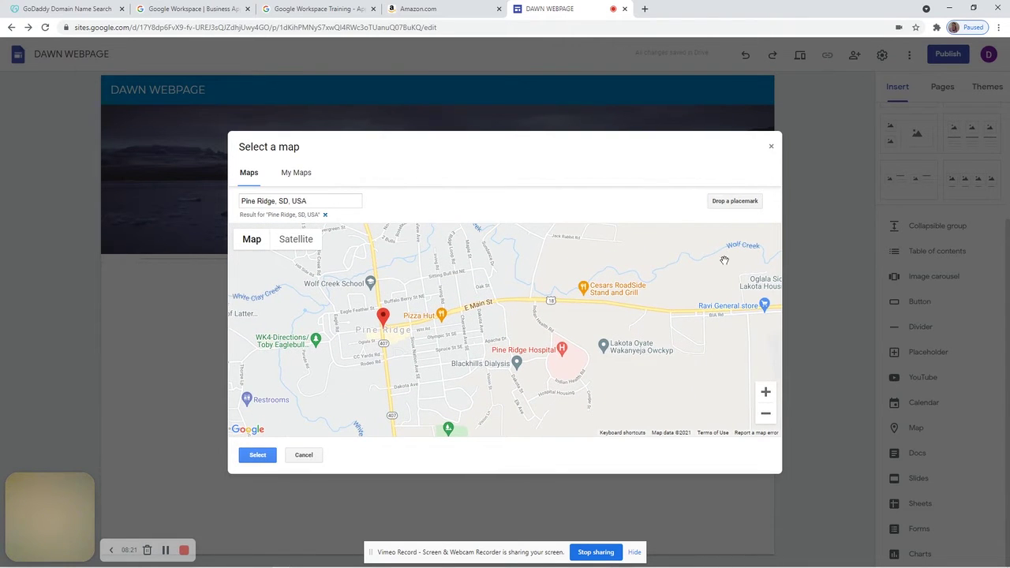
left_click(258, 458)
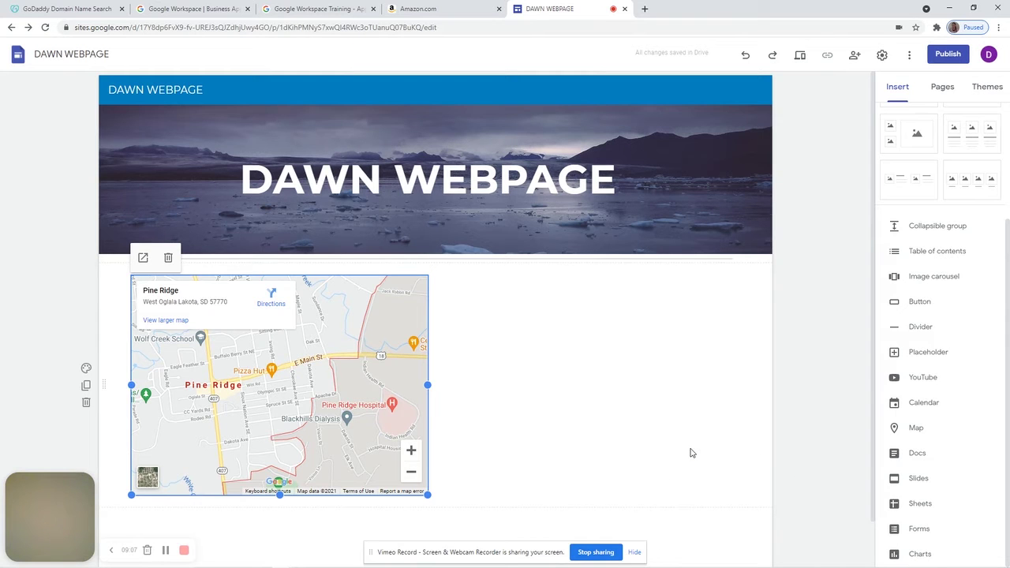
left_click(621, 350)
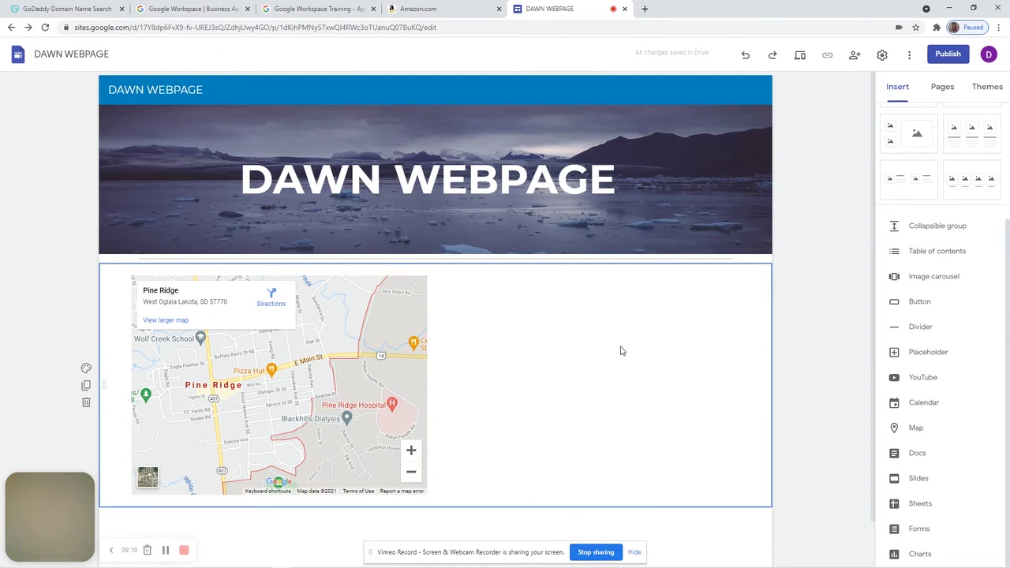
left_click(871, 298)
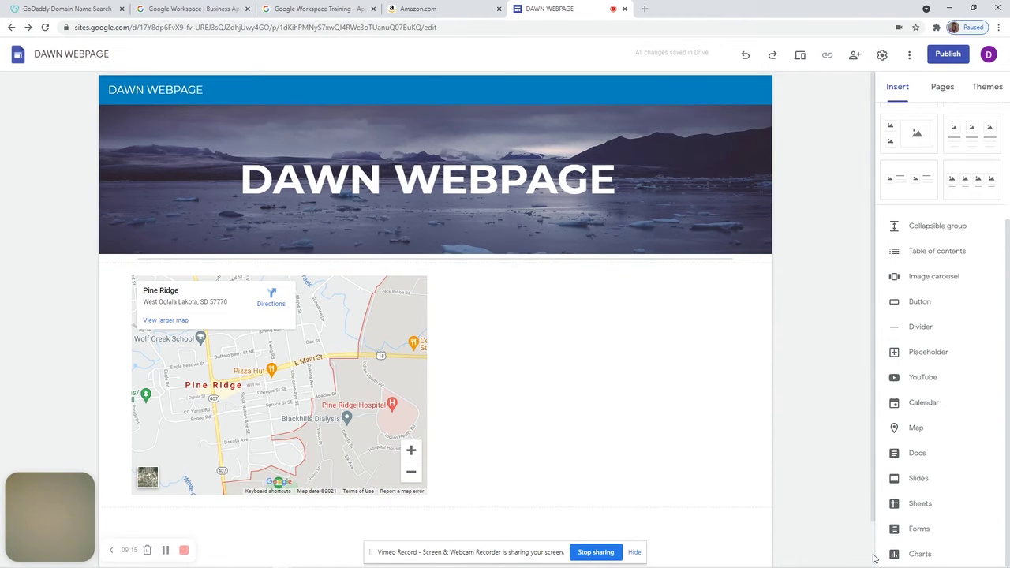
scroll(874, 559, "down", 1)
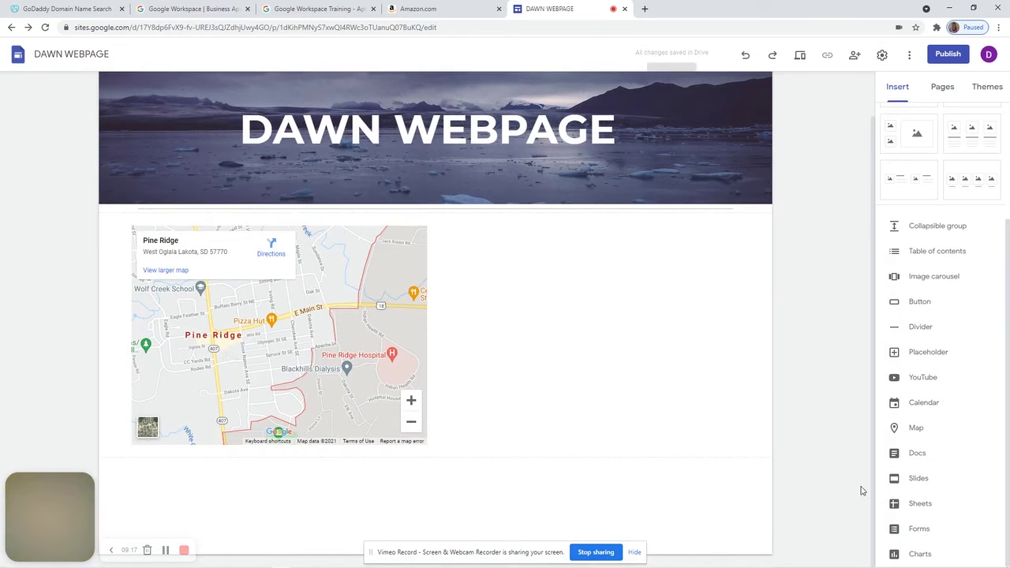
left_click(899, 508)
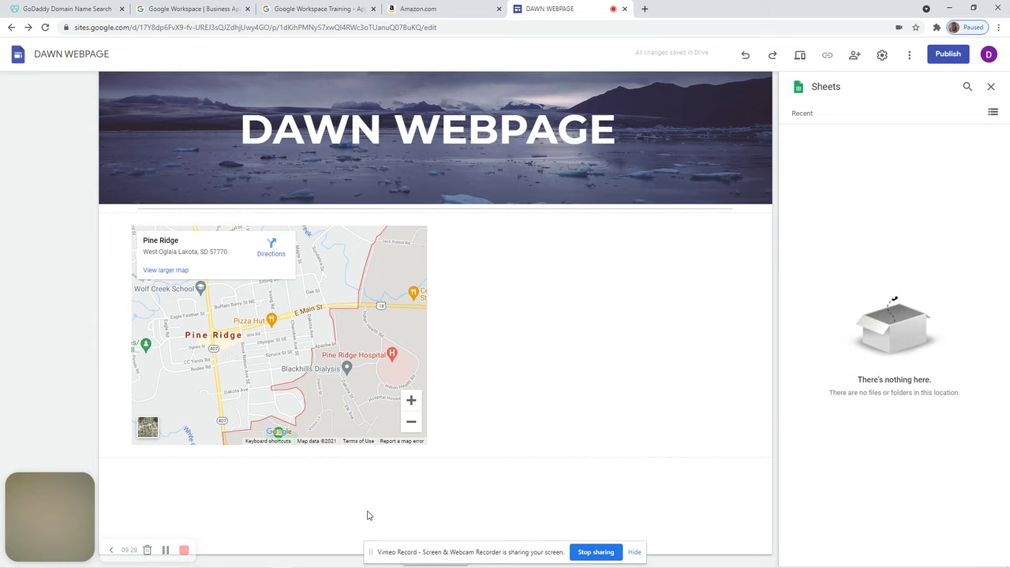
left_click(991, 87)
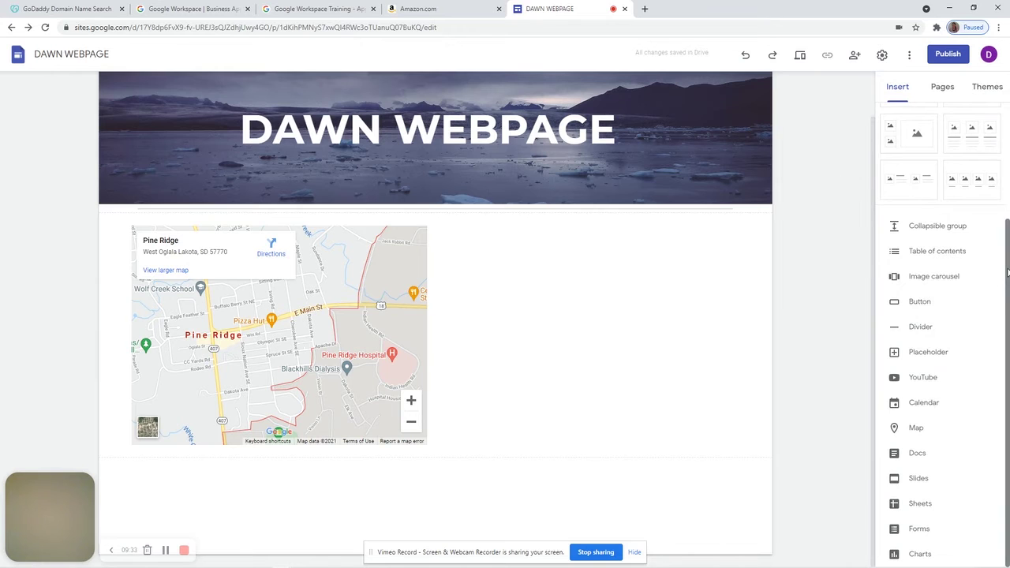
scroll(1008, 272, "up", 2)
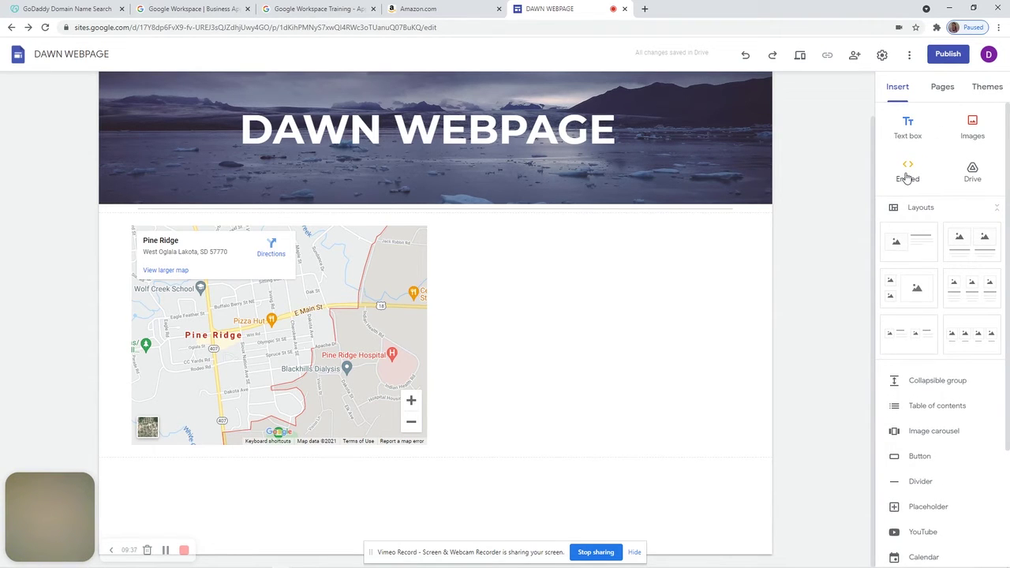
In a new Chrome tab, go to Google Sheets by entering 'sheets' in the address bar
left_click(644, 10)
type("SHEETS.google.com")
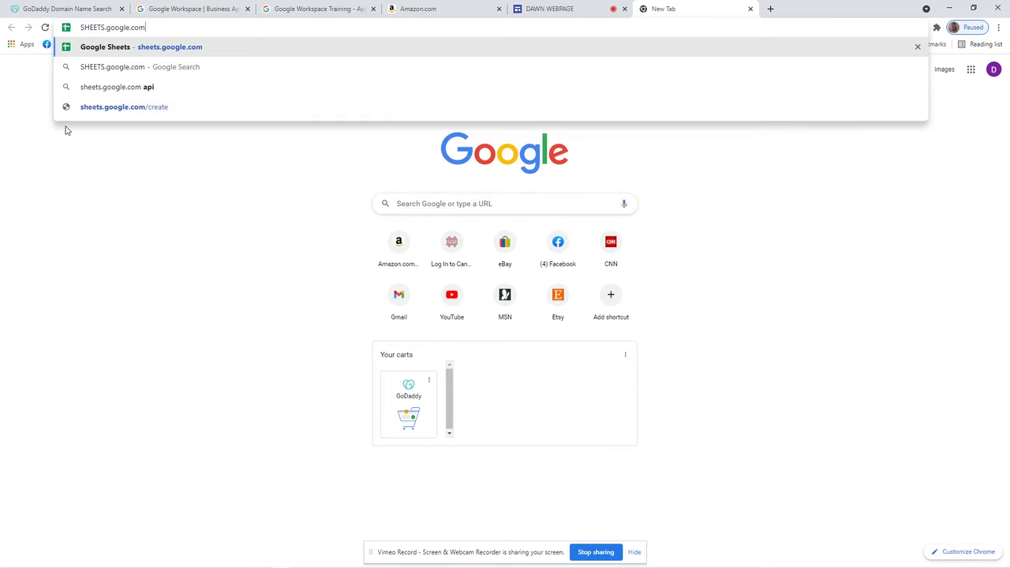
key("Return")
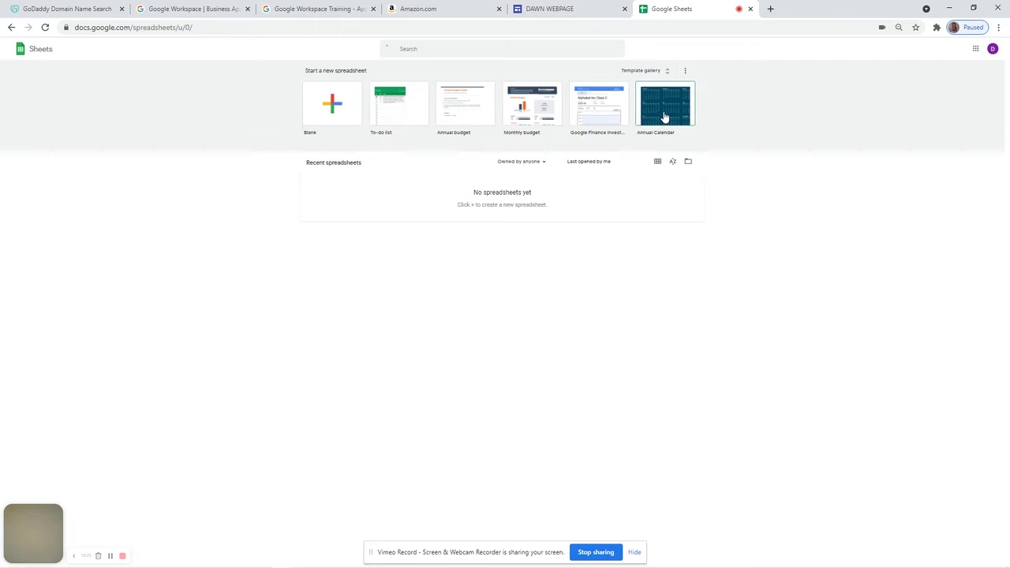
Create a To-do list spreadsheet from the template with a task dated 12/ reading Create Webpage
left_click(393, 115)
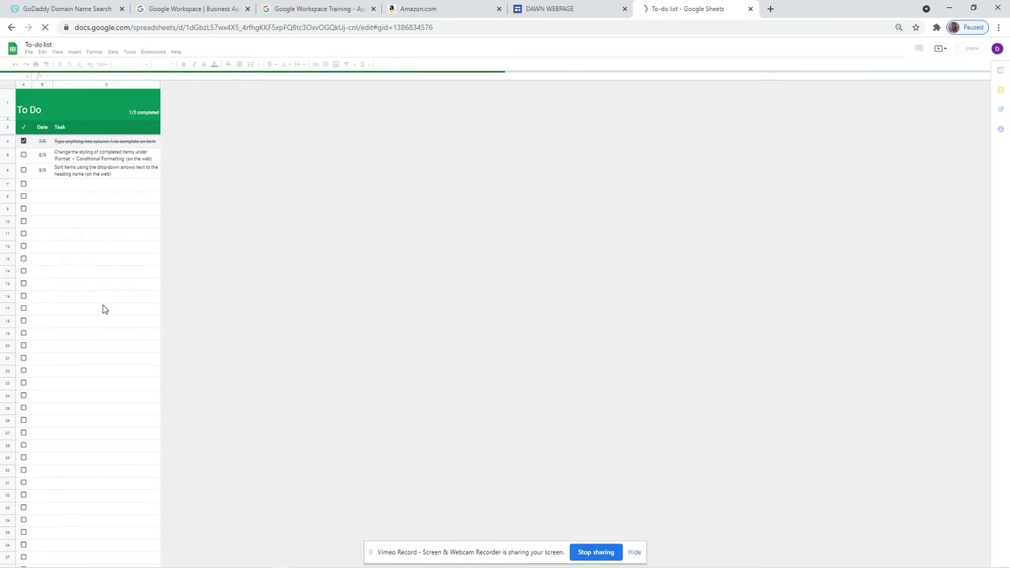
left_click(54, 177)
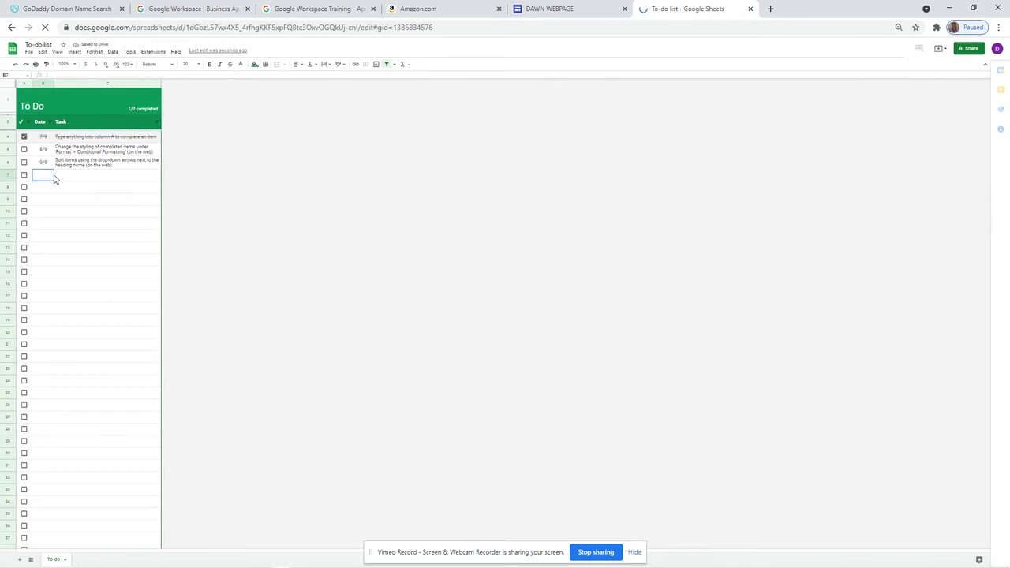
type("12/")
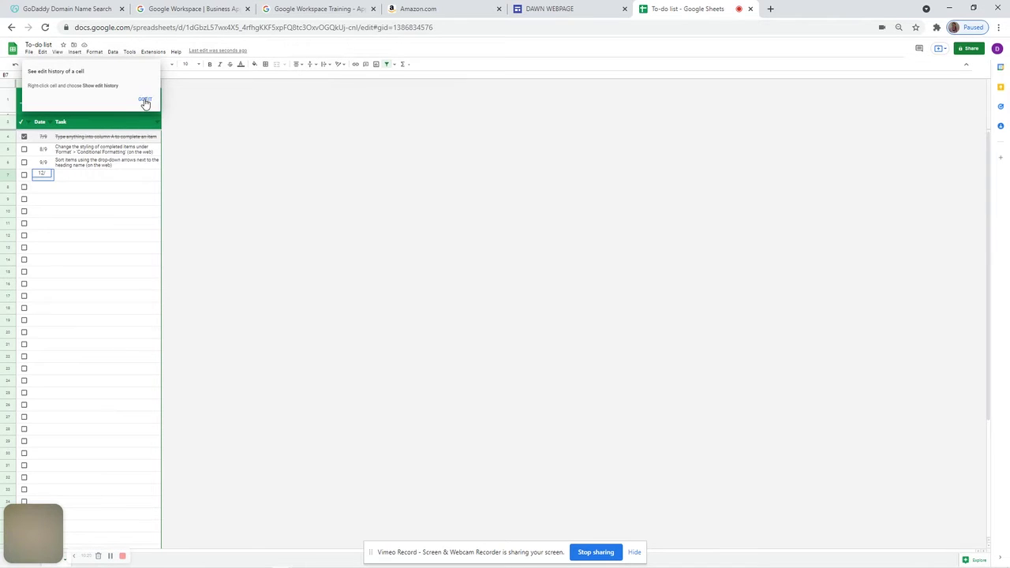
left_click(145, 101)
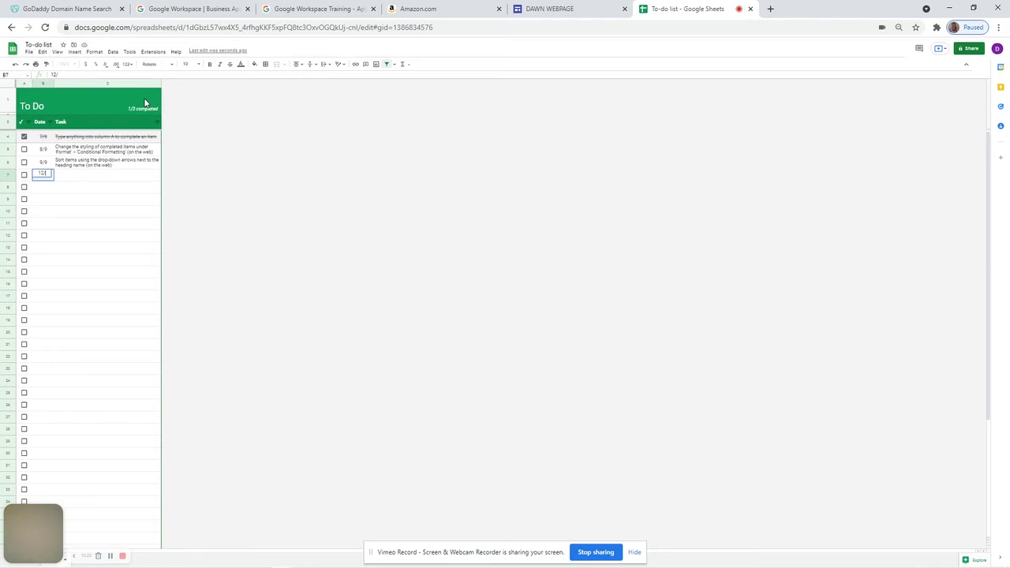
left_click(78, 178)
type("E")
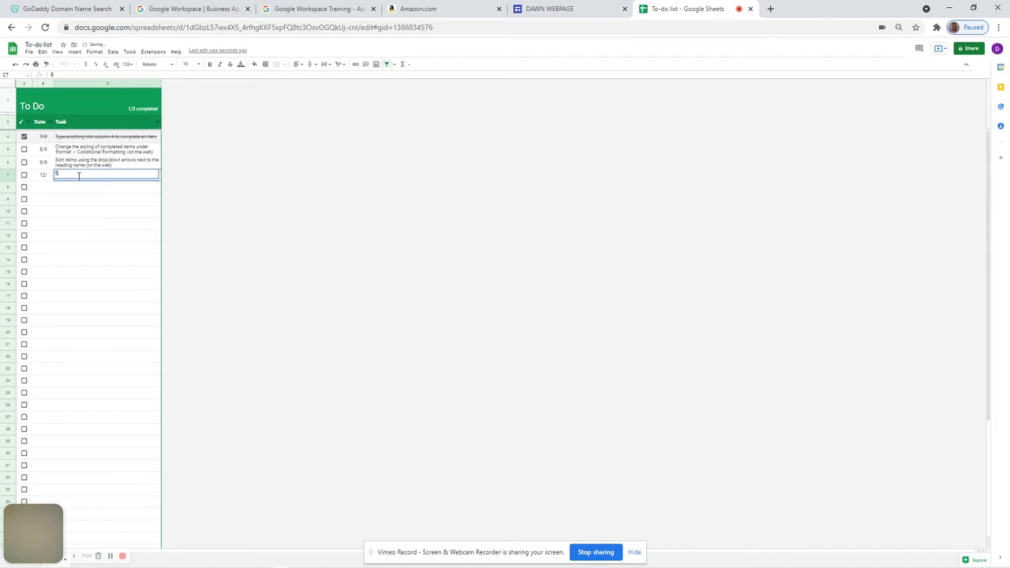
type("DIT")
key("Return")
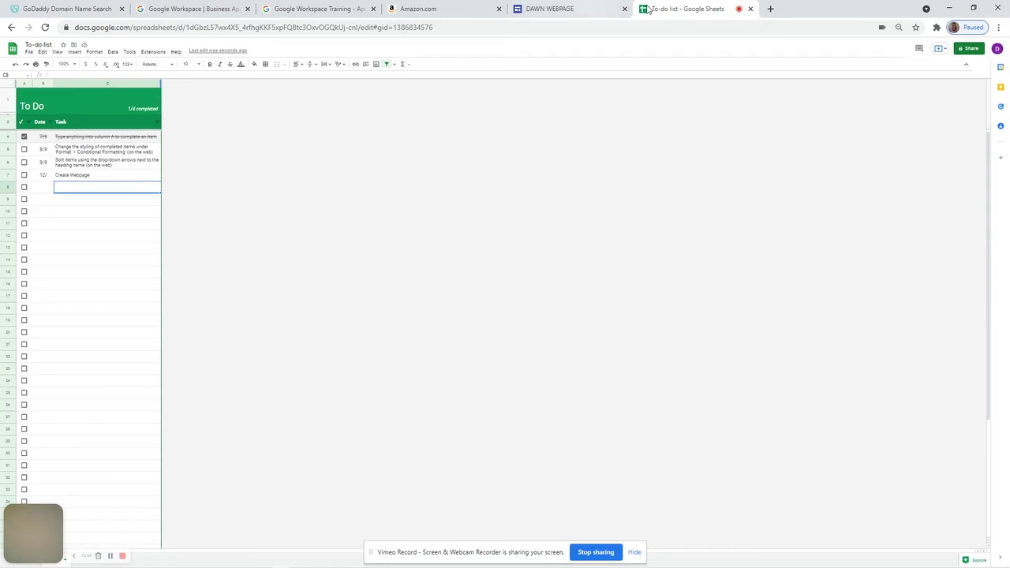
Embed the To-do list spreadsheet in the DAWN WEBPAGE page below the Pine Ridge map
left_click(560, 10)
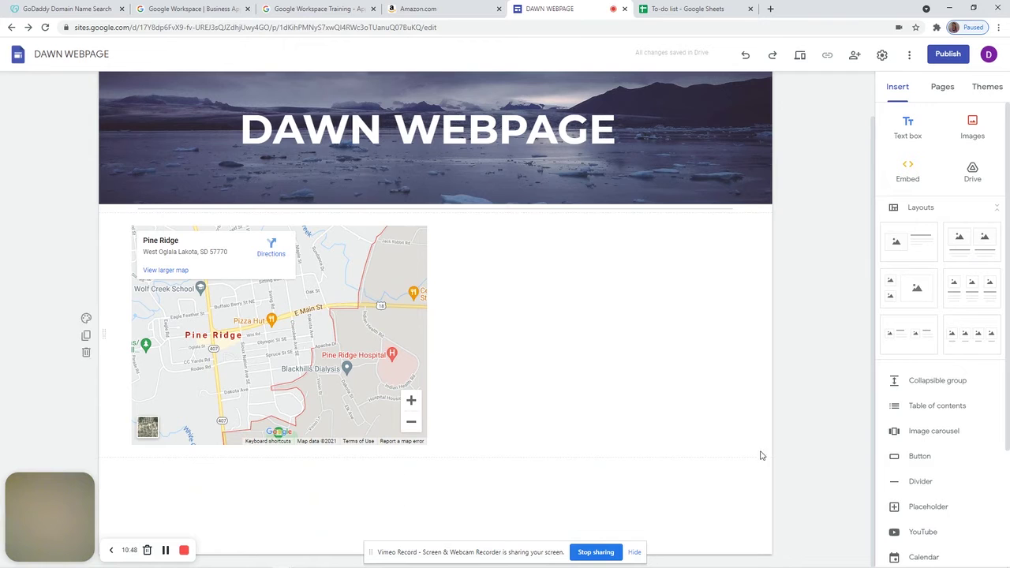
scroll(1008, 397, "down", 2)
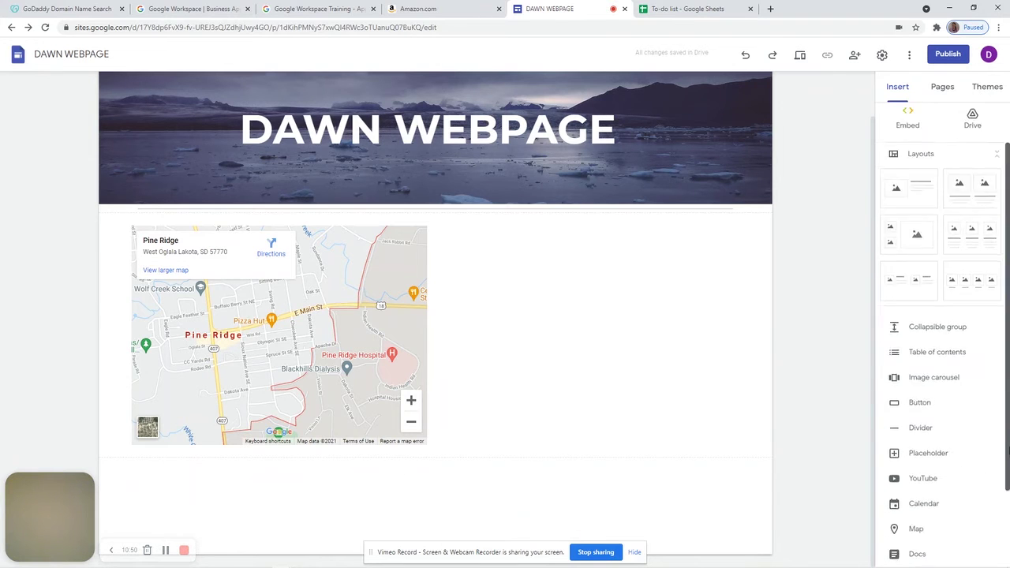
left_click(928, 509)
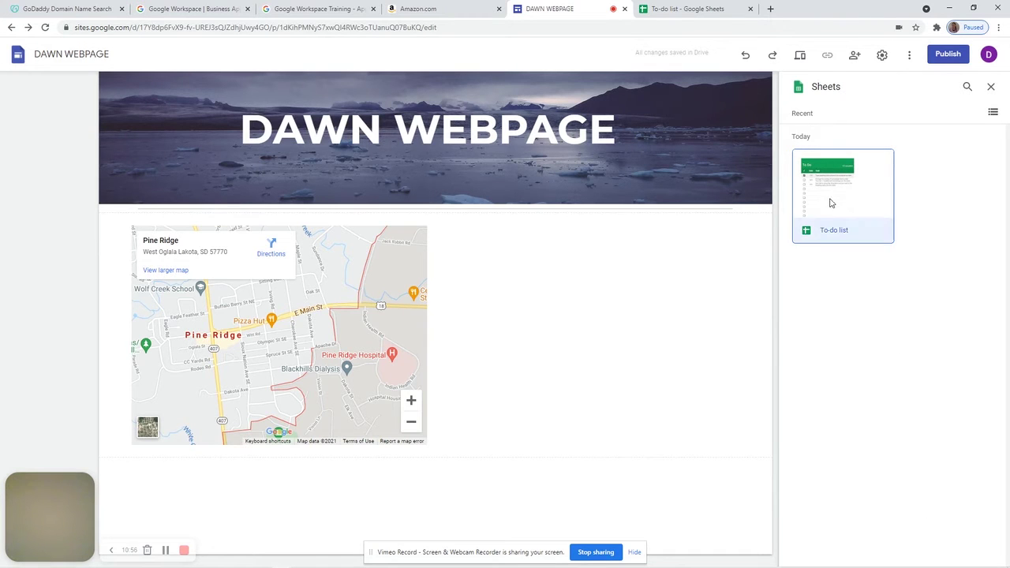
left_click(830, 203)
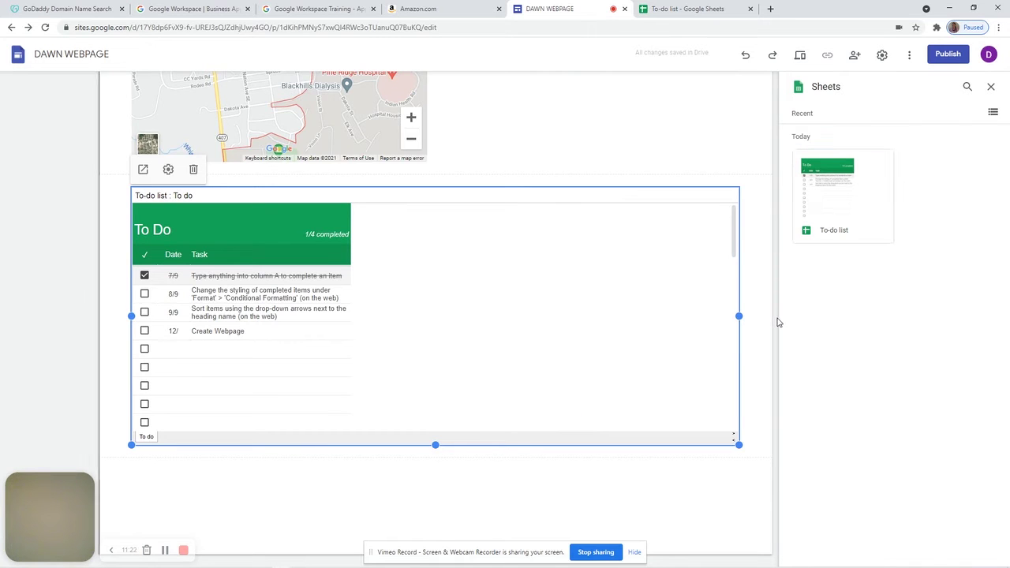
Delete the embedded To-do list sheet from the page
left_click(775, 234)
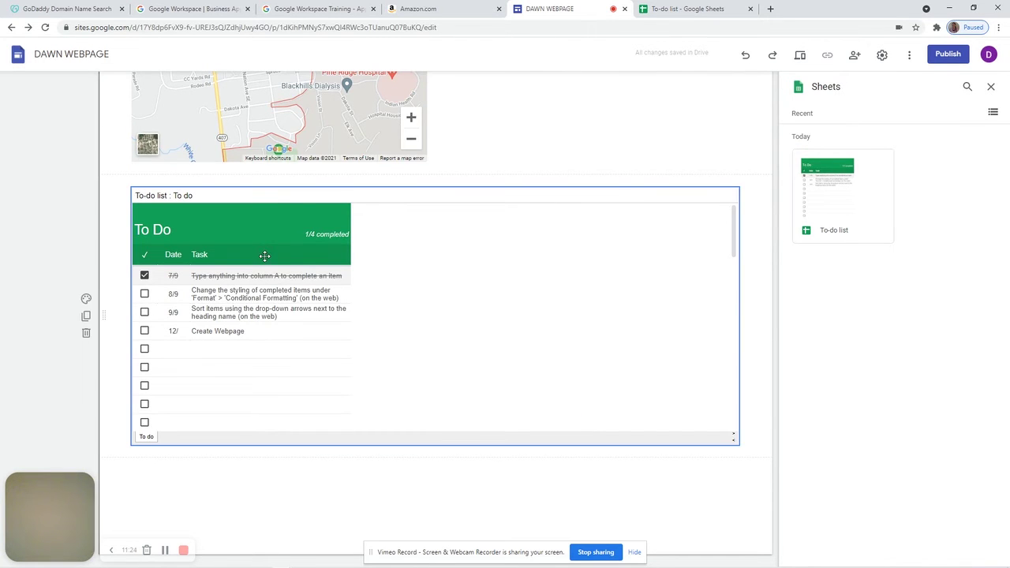
left_click(434, 261)
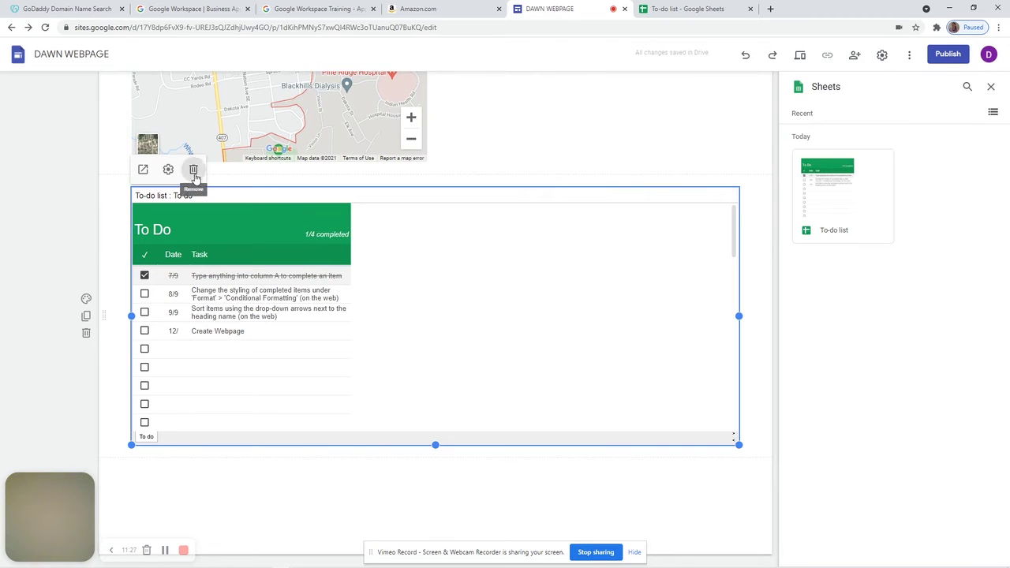
left_click(195, 174)
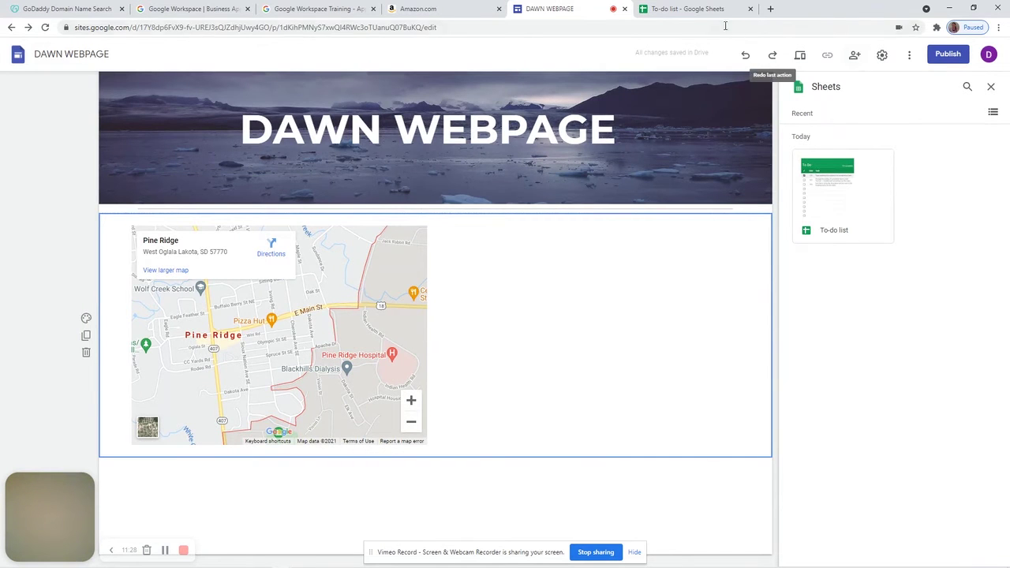
Publish the To-do list spreadsheet to the web as embed code, then return to the DAWN WEBPAGE editor
left_click(688, 9)
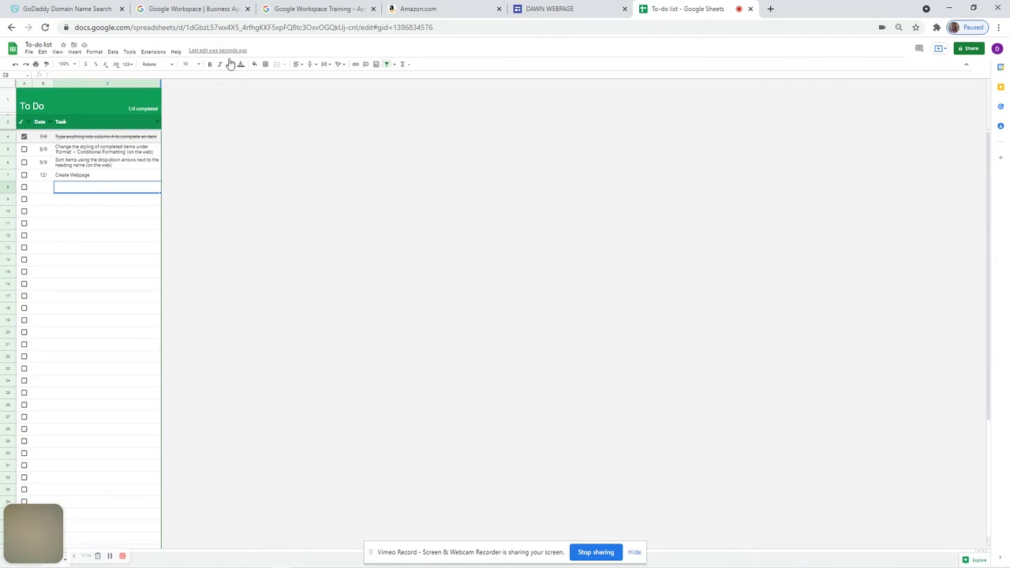
left_click(28, 53)
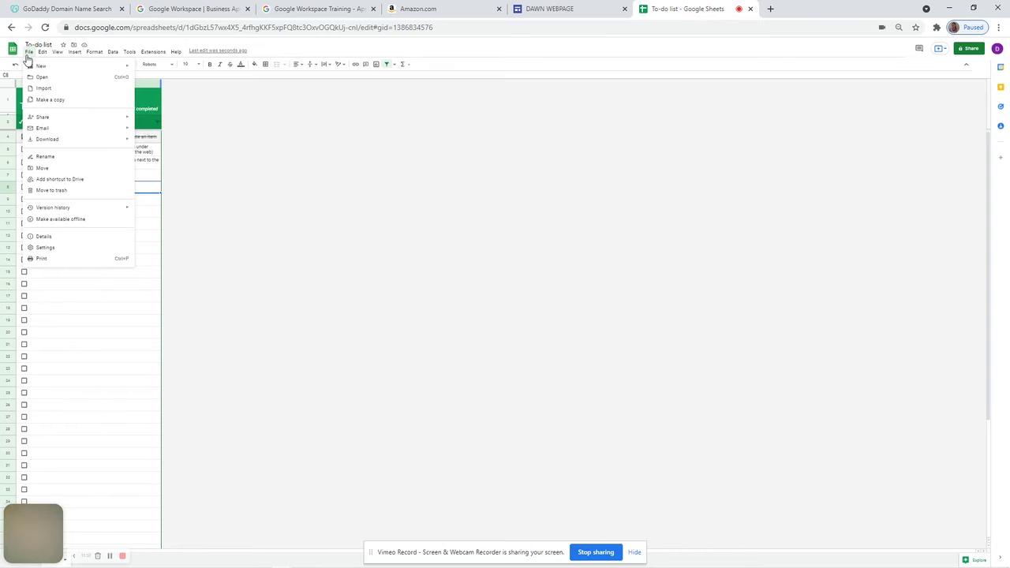
mouse_move(52, 120)
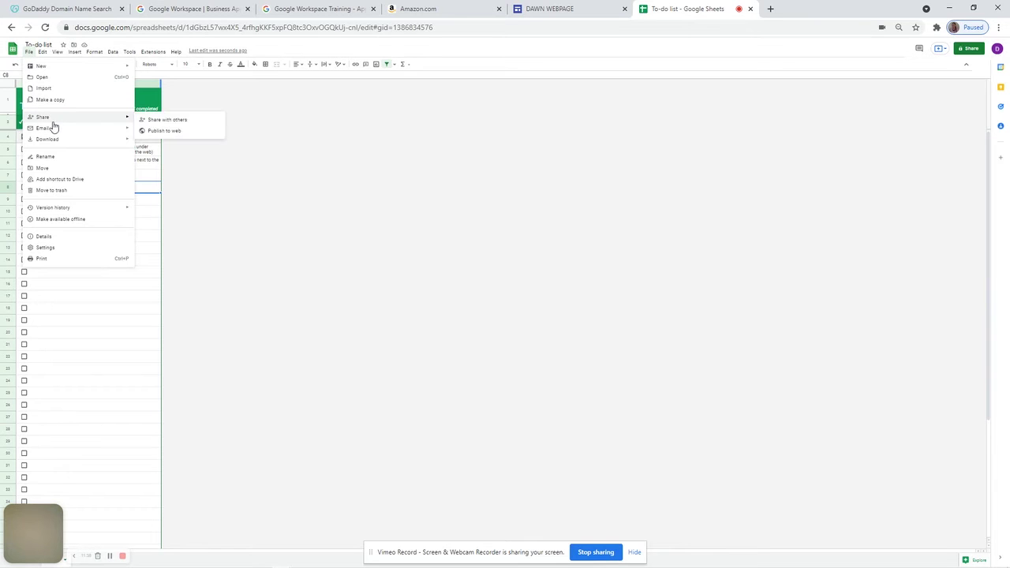
left_click(173, 130)
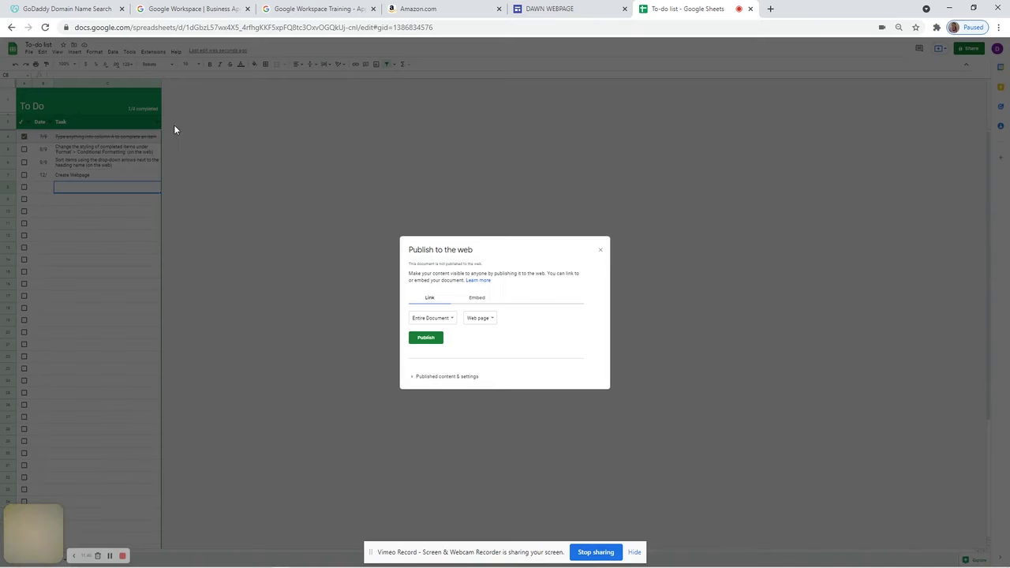
left_click(480, 298)
left_click(432, 340)
left_click(552, 93)
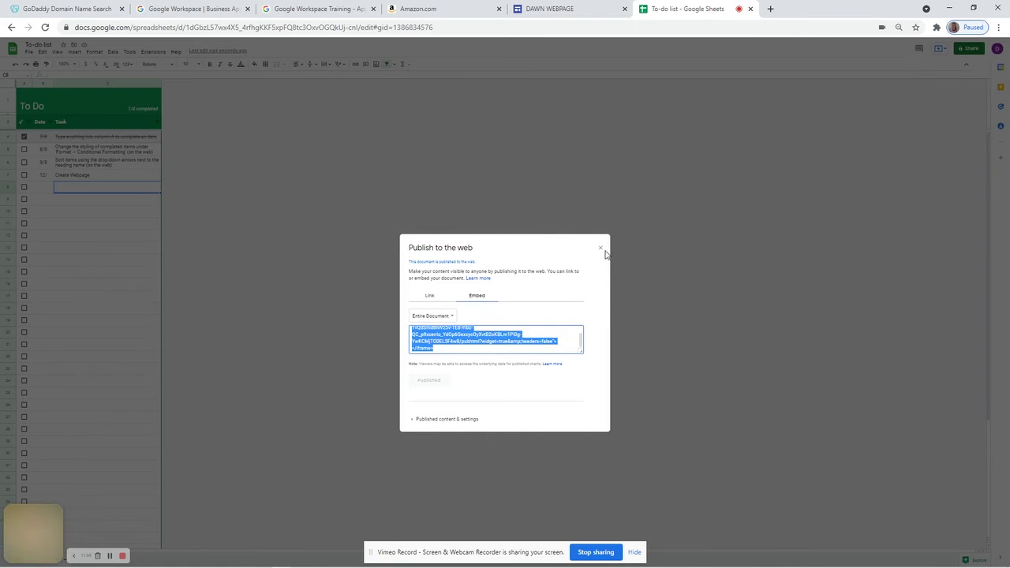
left_click(600, 249)
left_click(536, 9)
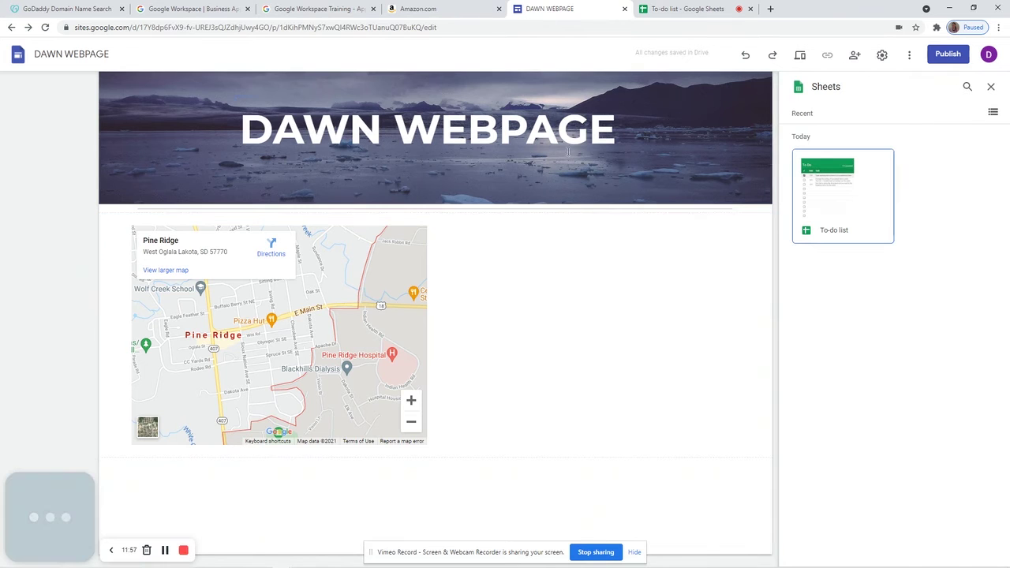
Paste the To-do list iframe code into a new embed with height=500 width=500 and preview it
left_click(991, 88)
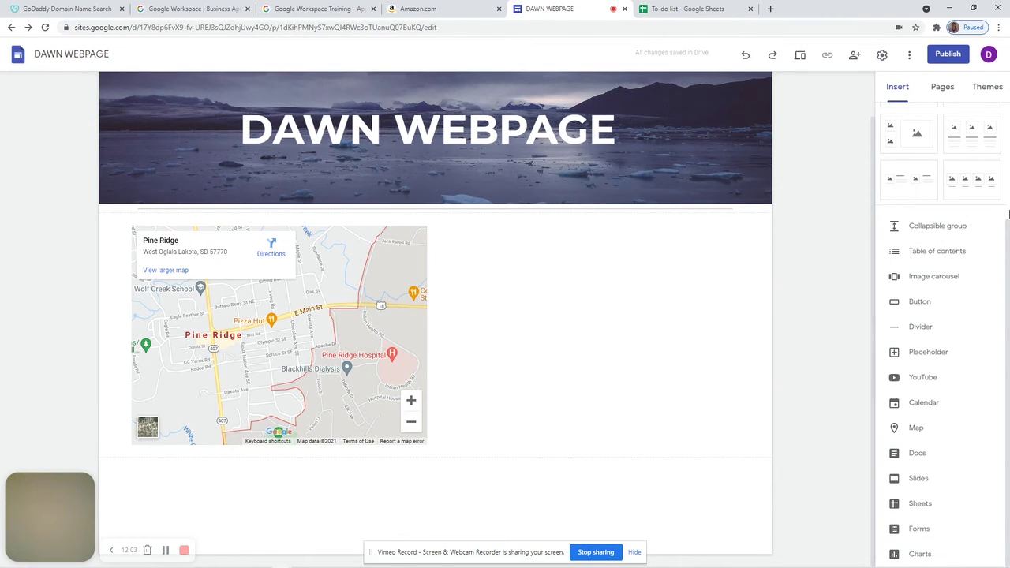
scroll(1002, 237, "up", 2)
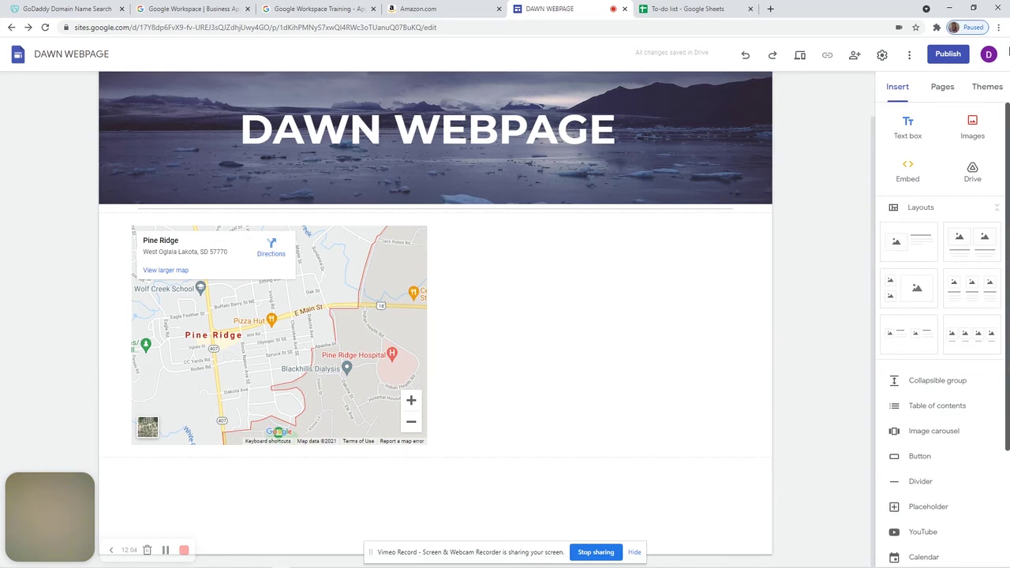
left_click(908, 174)
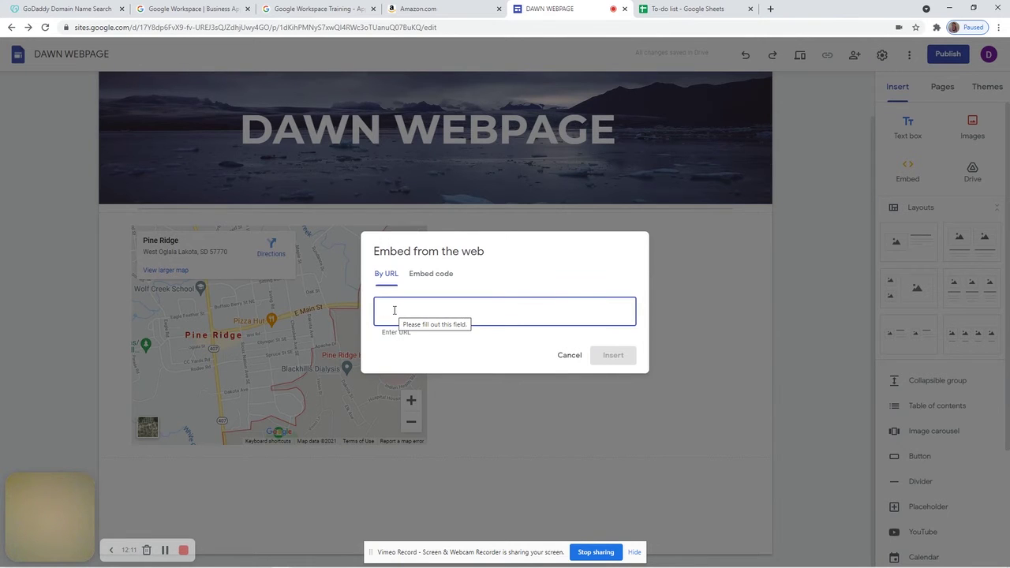
left_click(439, 278)
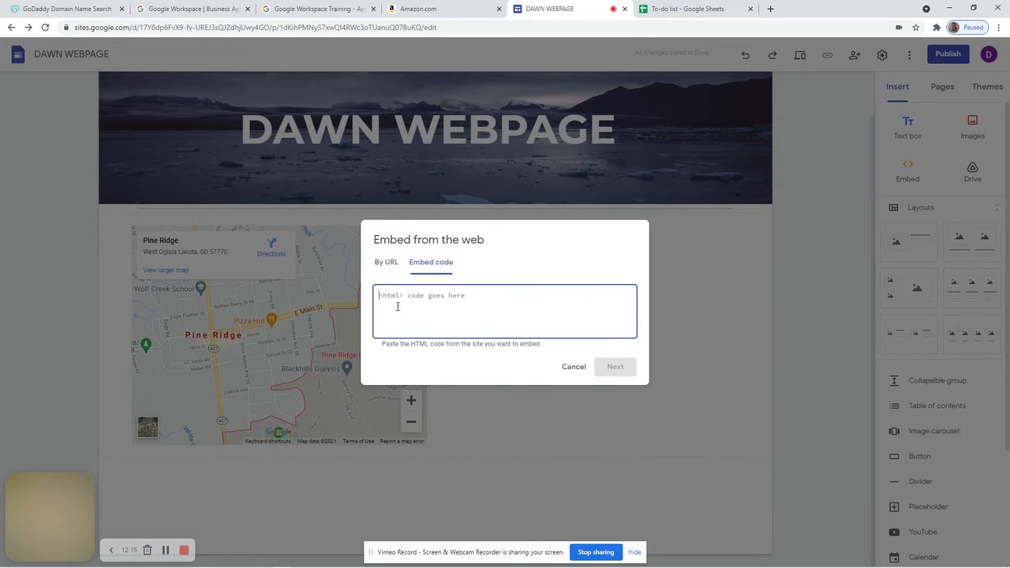
type("<iframe src=\"https://docs.google.com/spreadsheets/d/e/2PACX-1vQdSmd6hjVz5v-TE8-mbc-QC_p9xcenZo_YdOp6GsxxycOyXvtB2oKBLmiPi0g-YwKCMjTO8ELSF4w8/pubhtml?widget=true&amp;headers=false\"></iframe>")
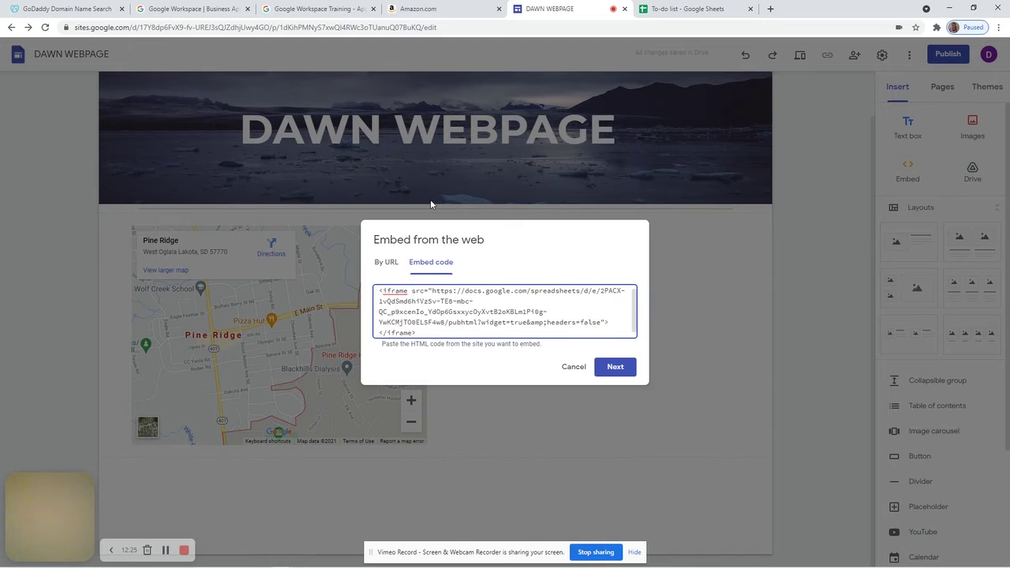
type("height")
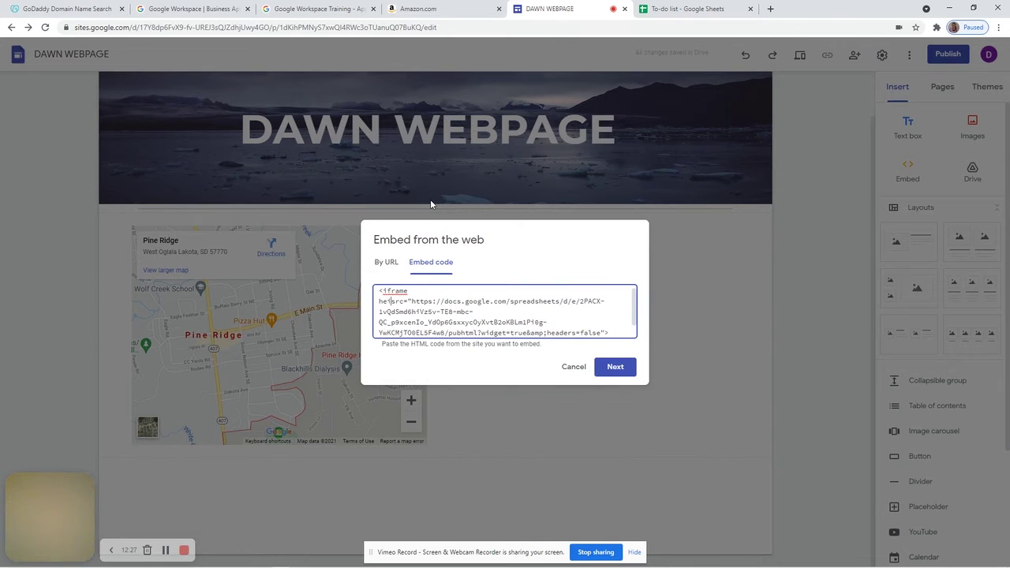
type("= 500 ")
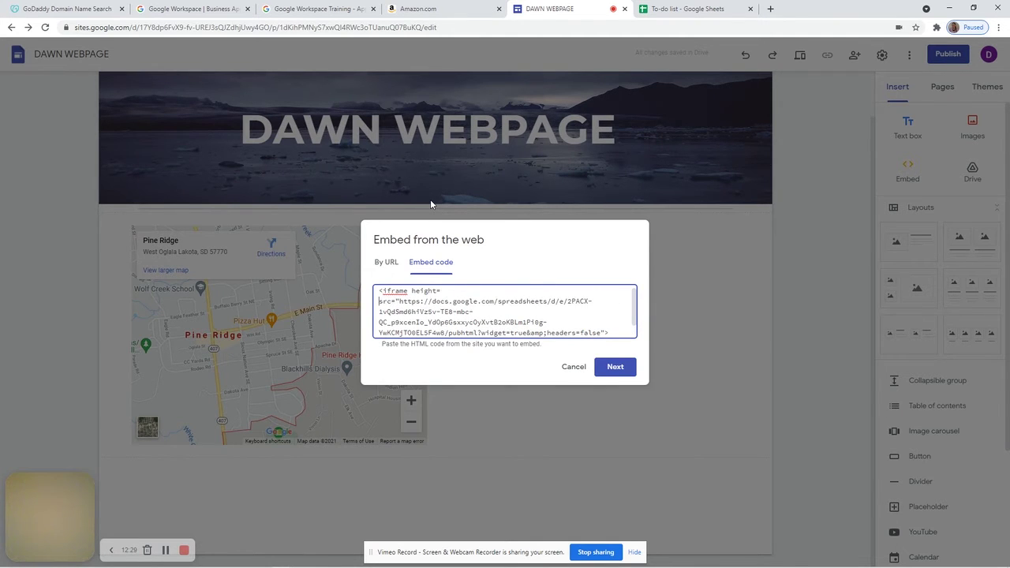
type("width=500")
left_click(612, 367)
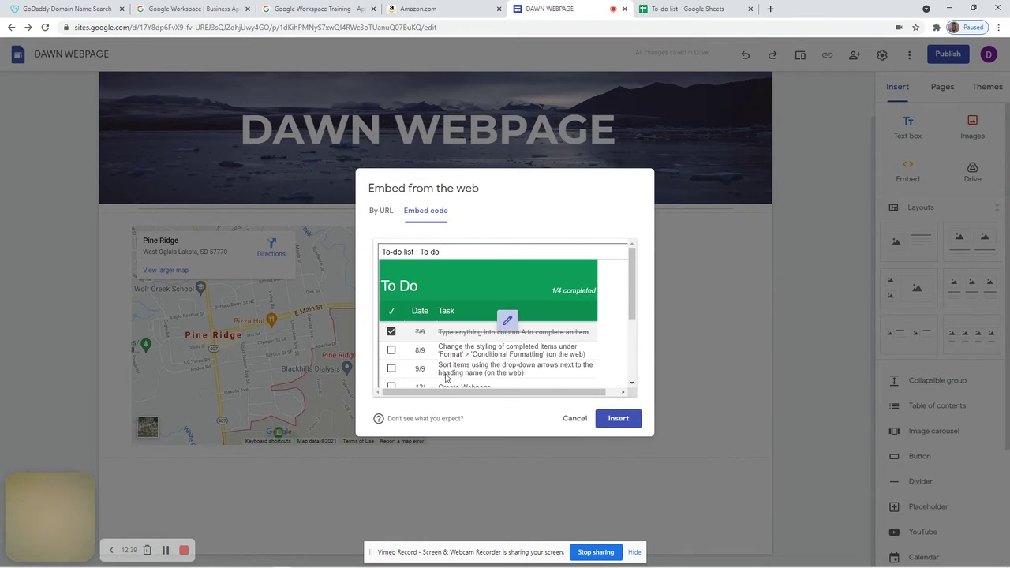
Insert the To-do list embed below the map and try widening its box
left_click(617, 418)
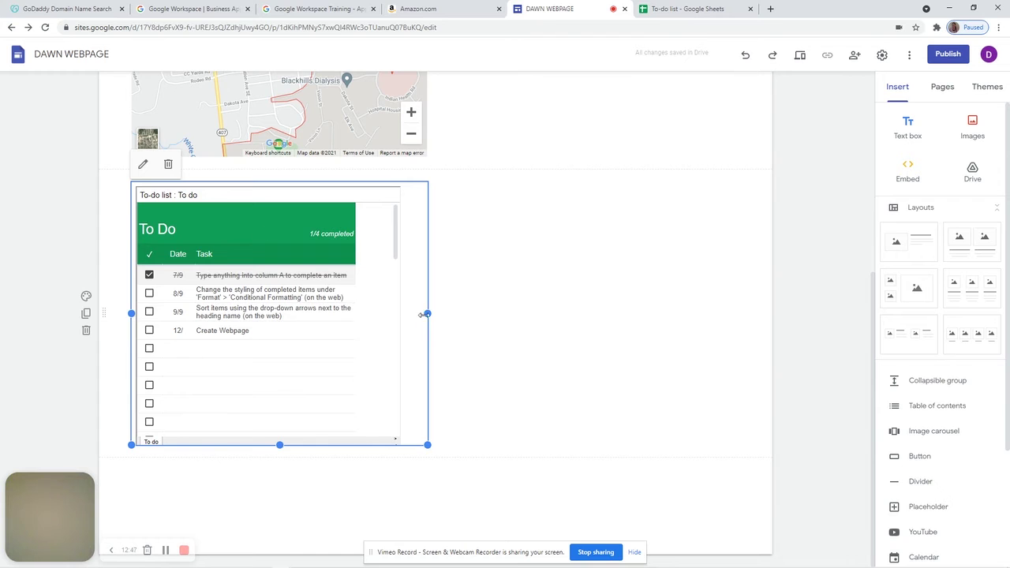
left_click_drag(429, 312, 668, 324)
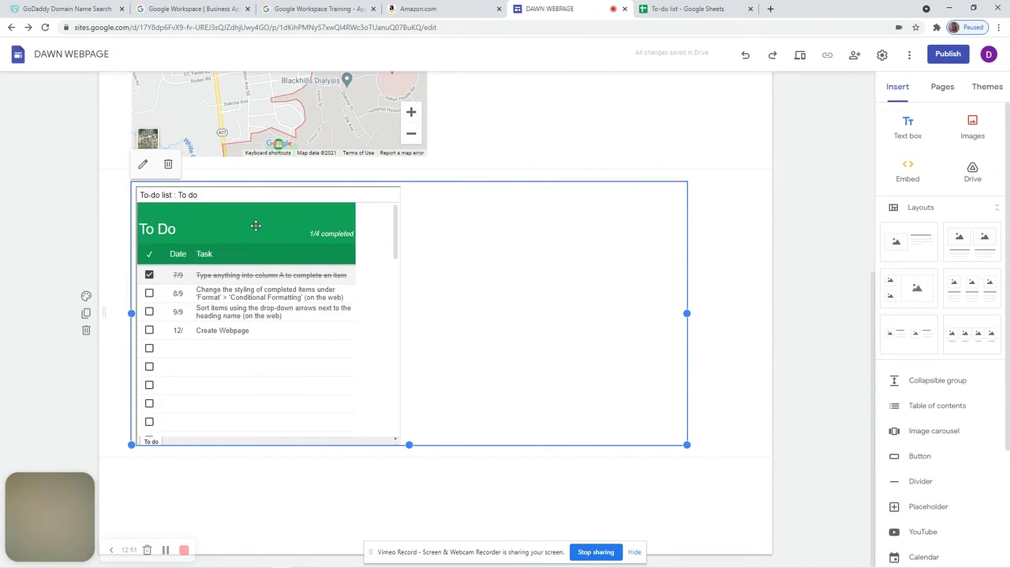
key("ctrl+z")
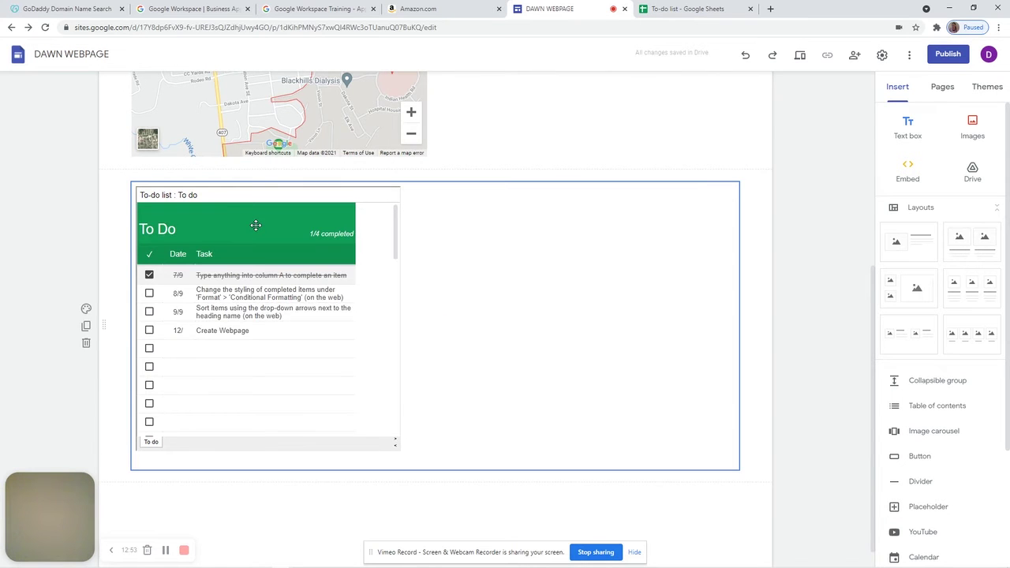
left_click(227, 195)
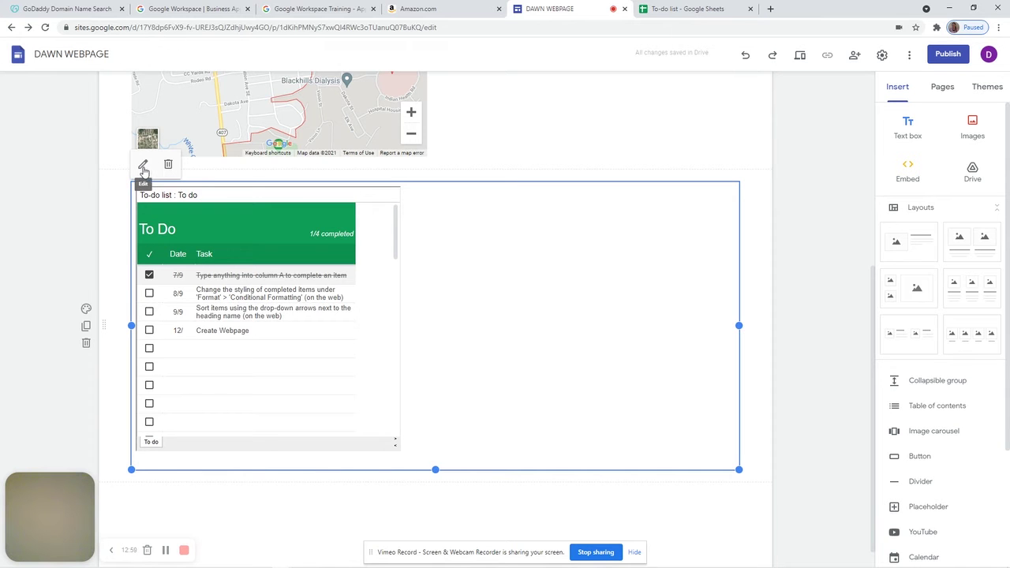
Edit the To-do list embed code to height 1000 and save the updated embed
left_click(143, 166)
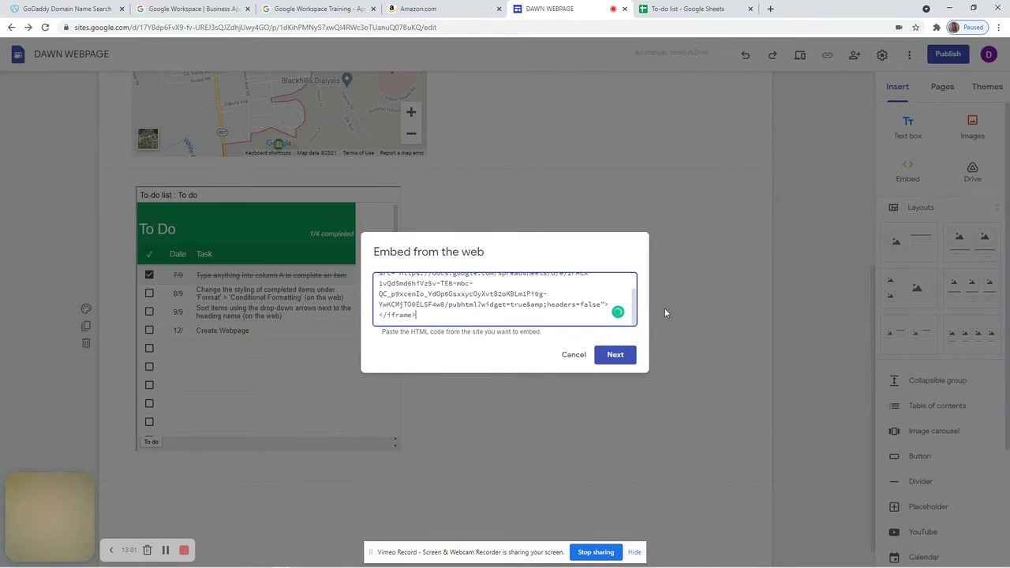
left_click_drag(634, 310, 641, 271)
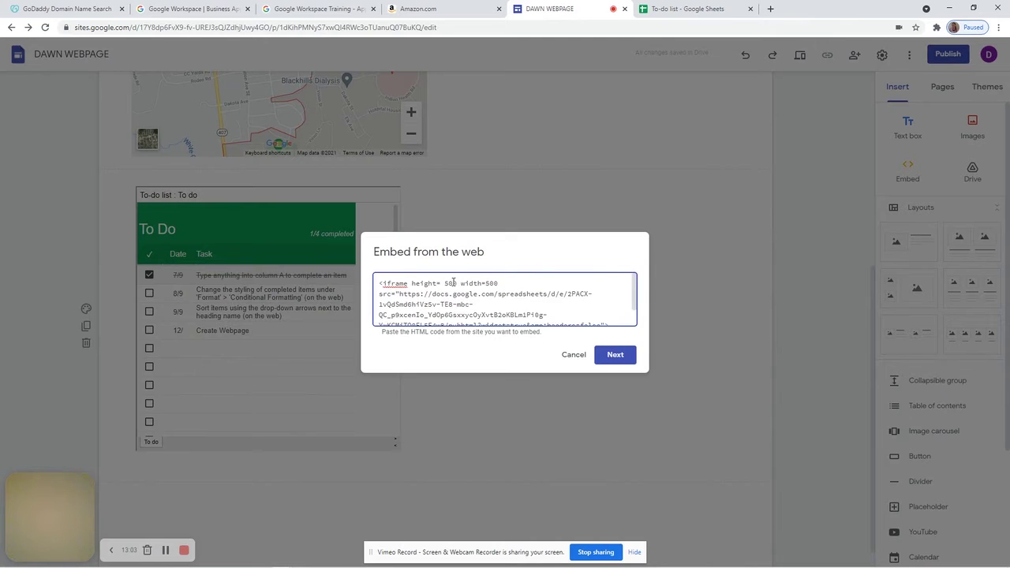
type("\\")
key("BackSpace")
type("10")
key("Delete")
left_click(606, 357)
left_click(616, 407)
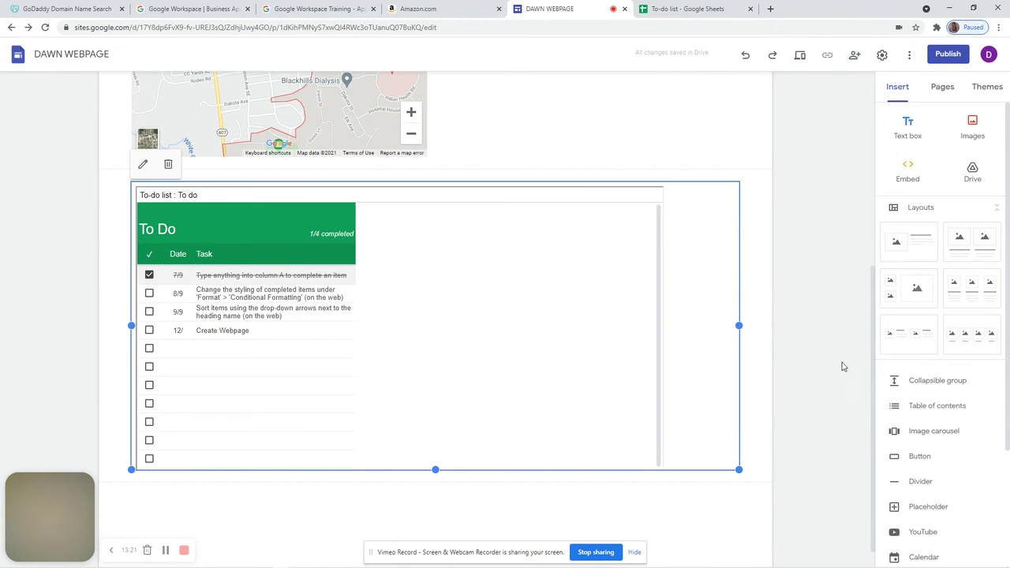
left_click(876, 175)
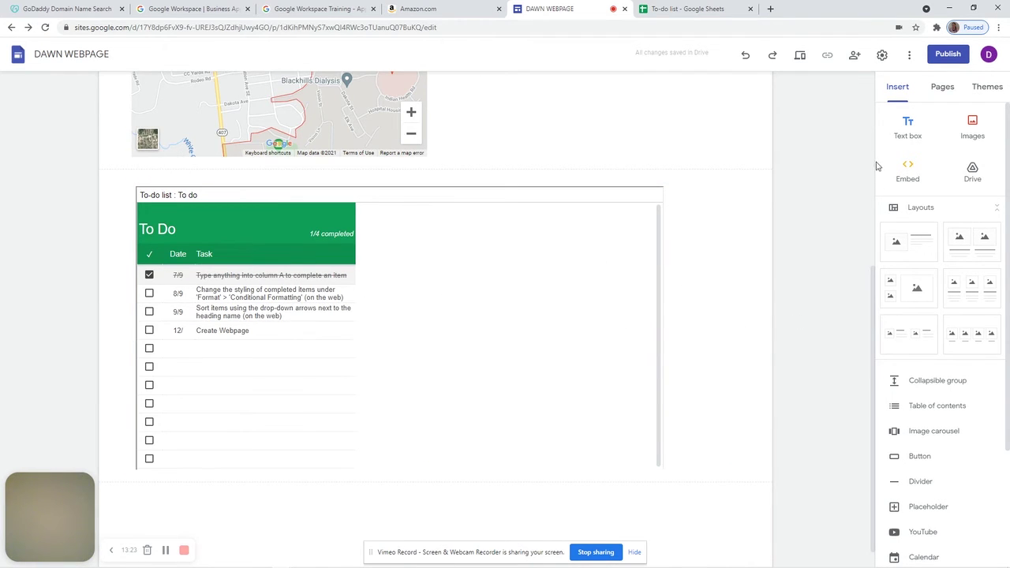
left_click_drag(871, 280, 909, 75)
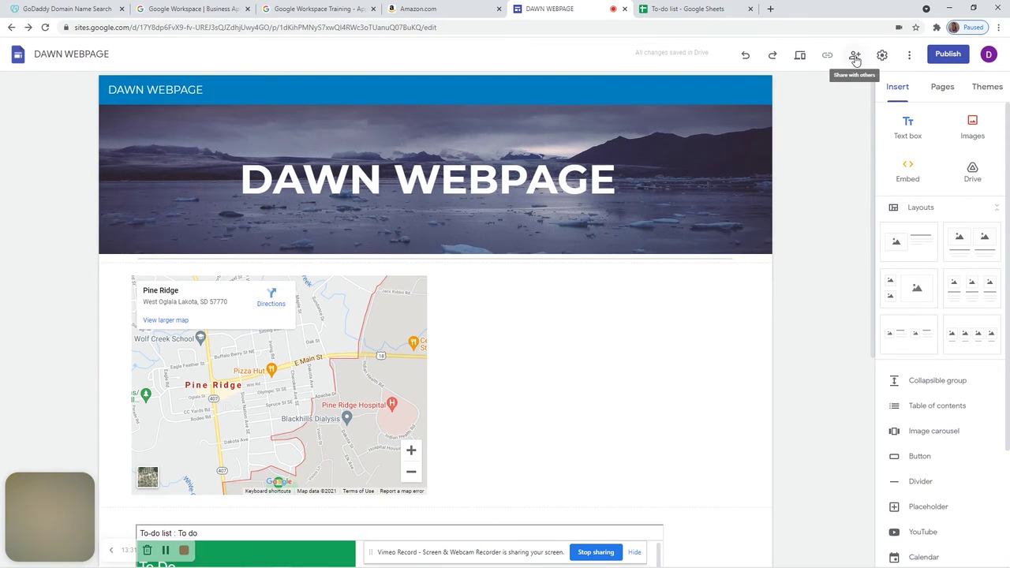
left_click(796, 60)
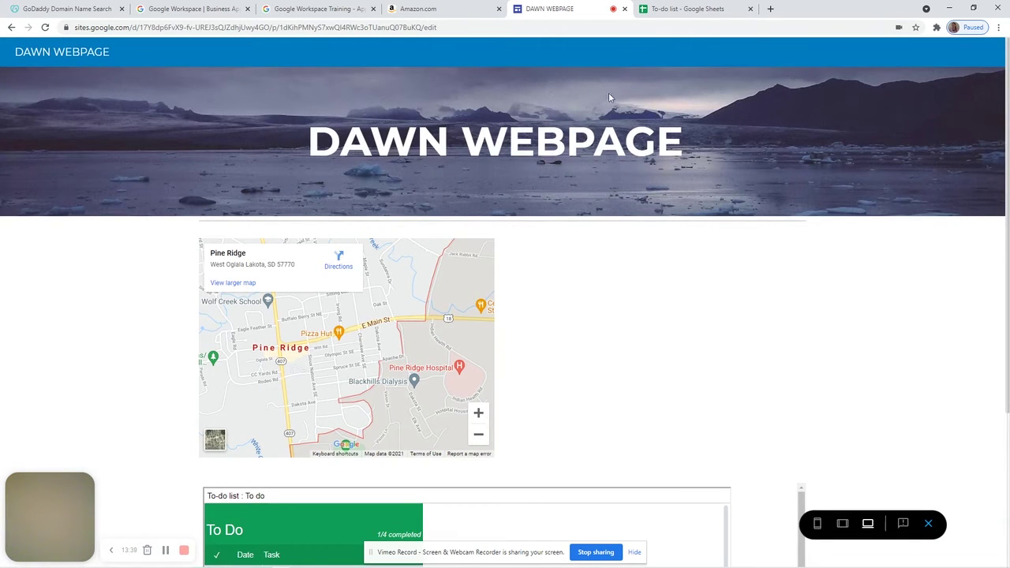
left_click_drag(1008, 110, 1007, 291)
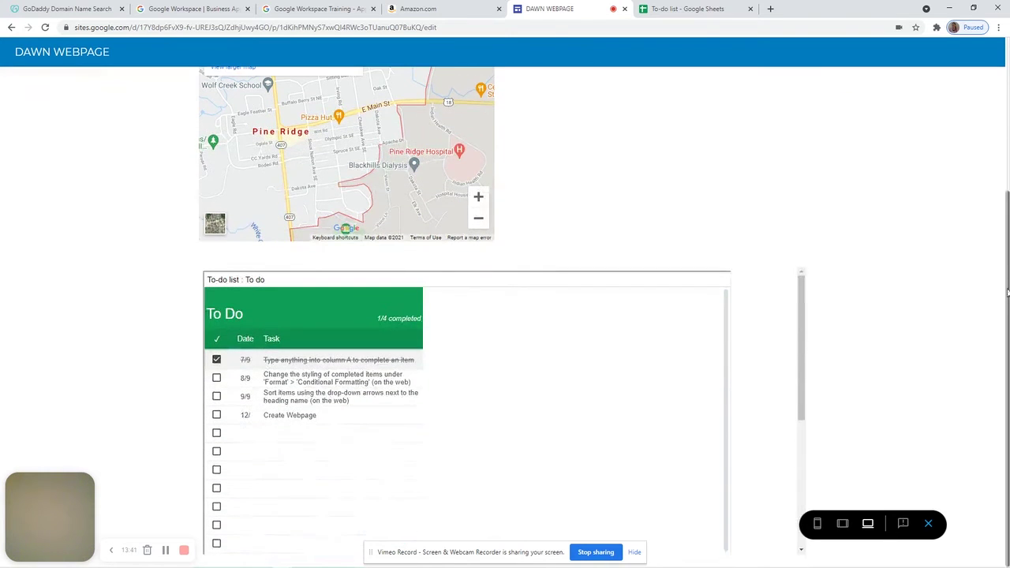
left_click_drag(1008, 371, 1007, 218)
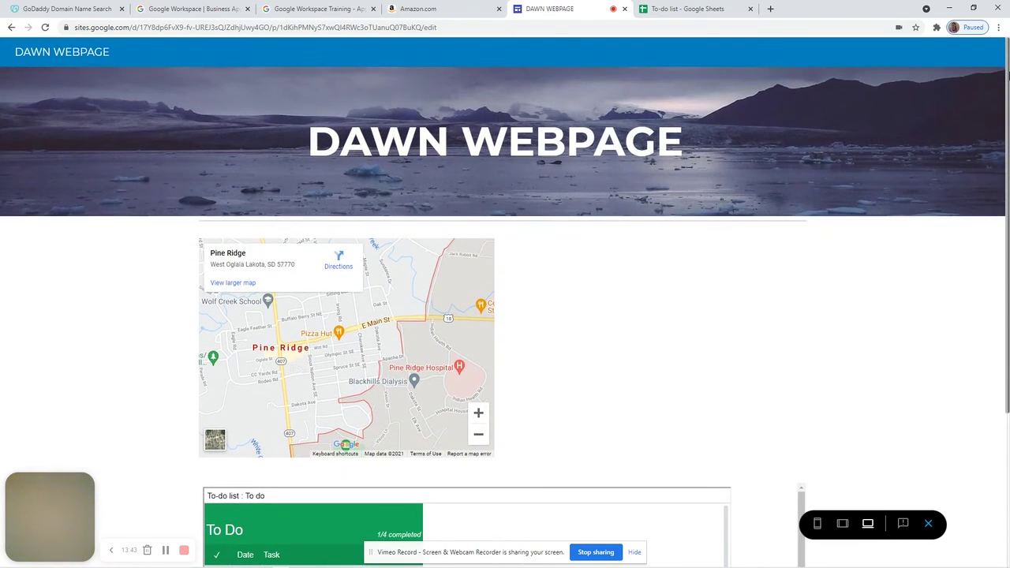
left_click_drag(1008, 122, 1008, 276)
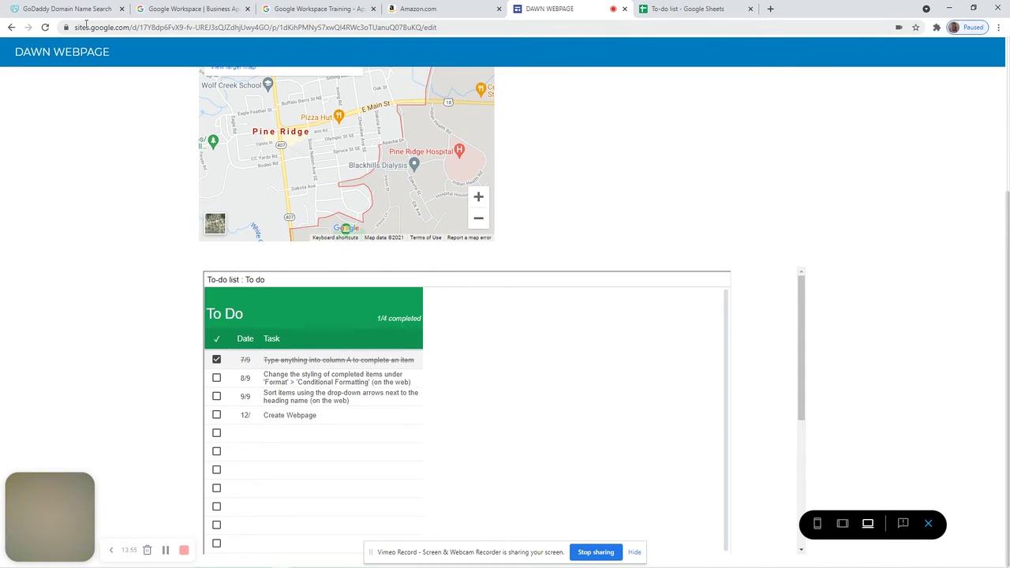
left_click(11, 28)
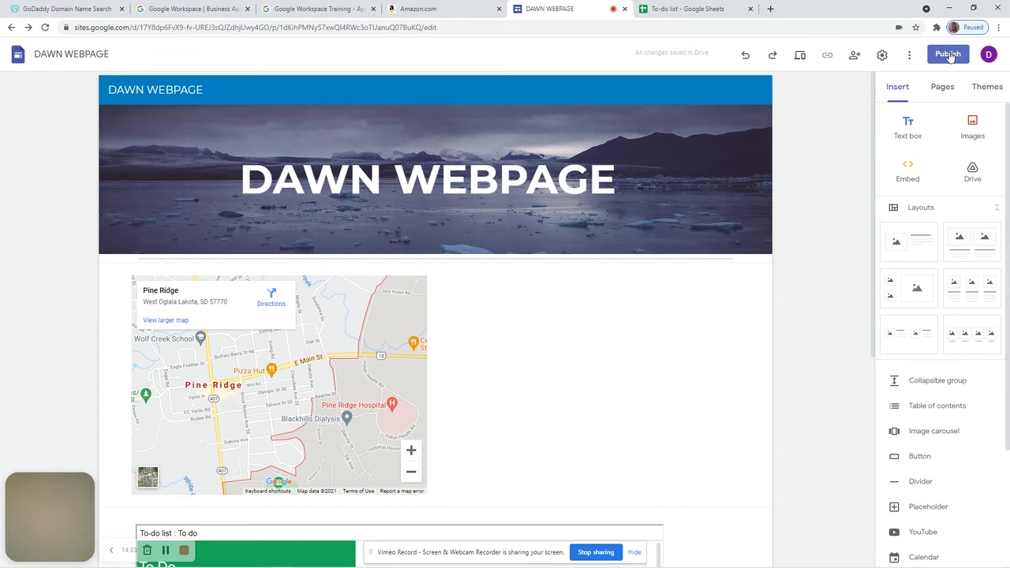
In site settings, look over the logo and favicon, viewer tools and custom domain sections
left_click(881, 57)
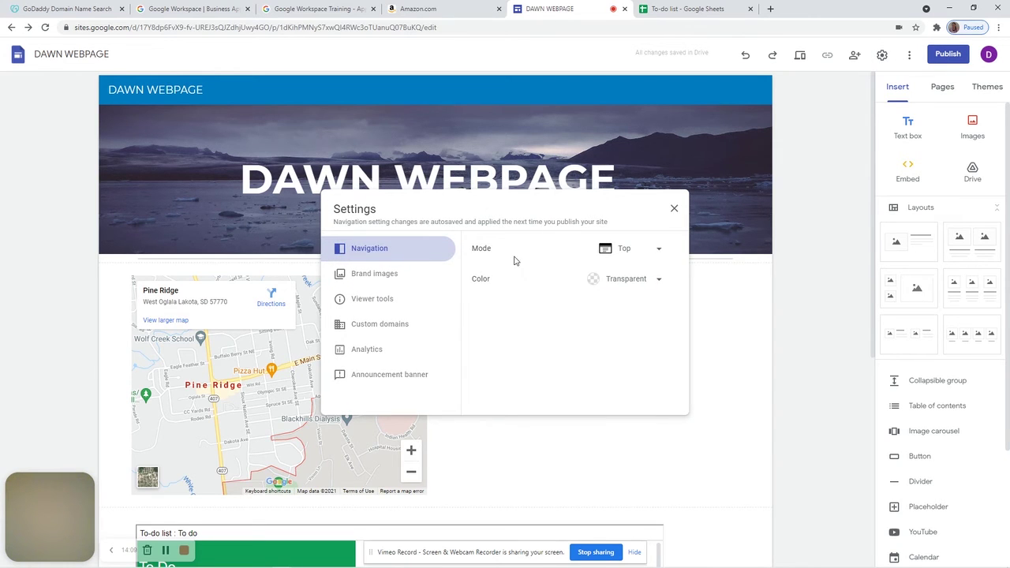
left_click(381, 275)
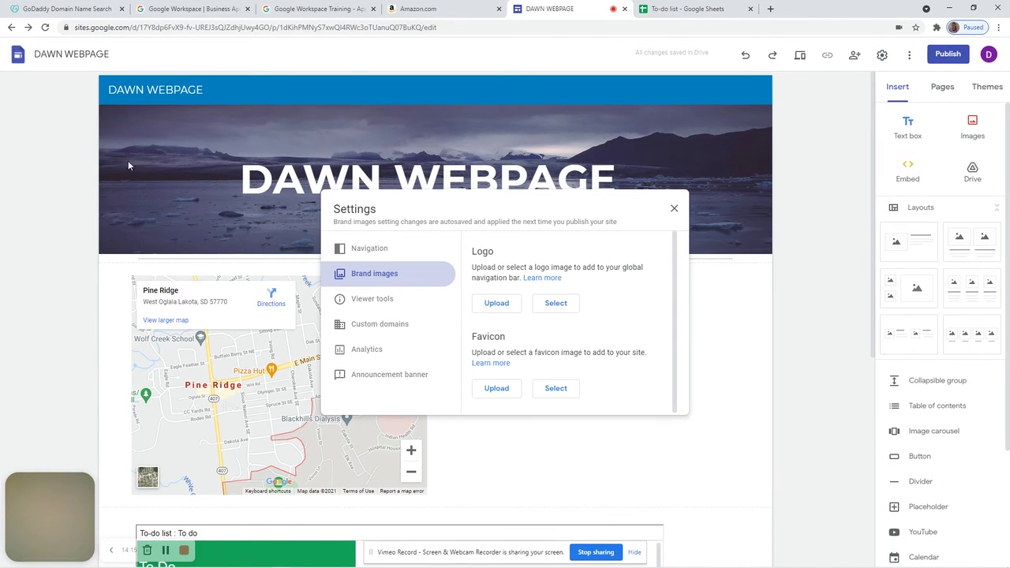
left_click(376, 300)
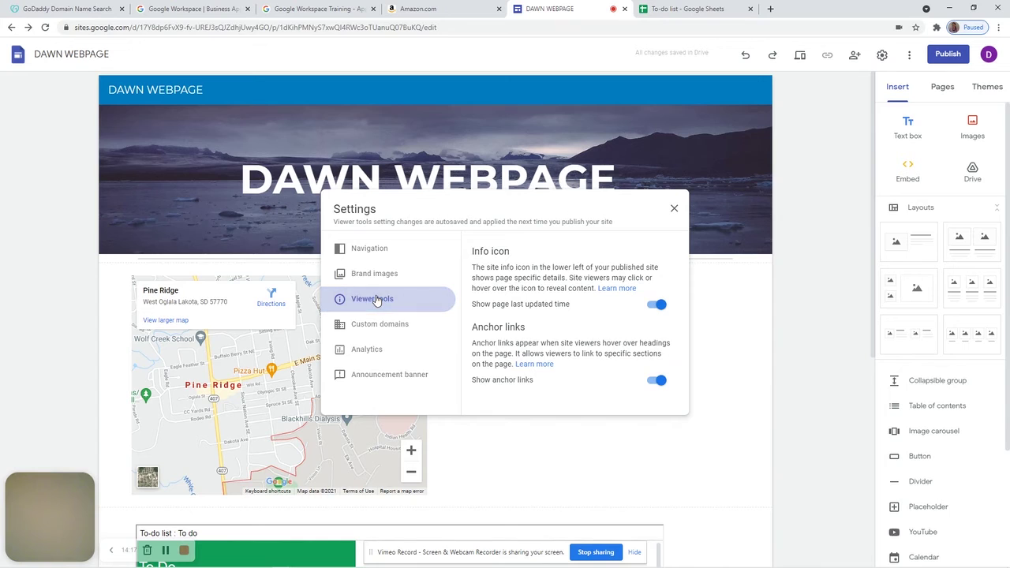
left_click(412, 327)
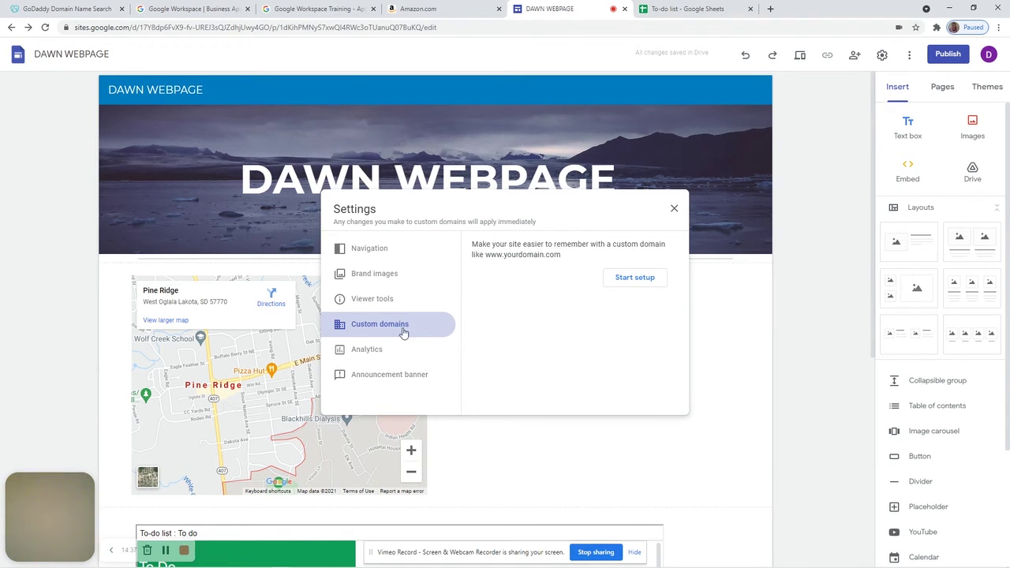
Review the analytics and announcement banner settings, then close site settings
left_click(381, 351)
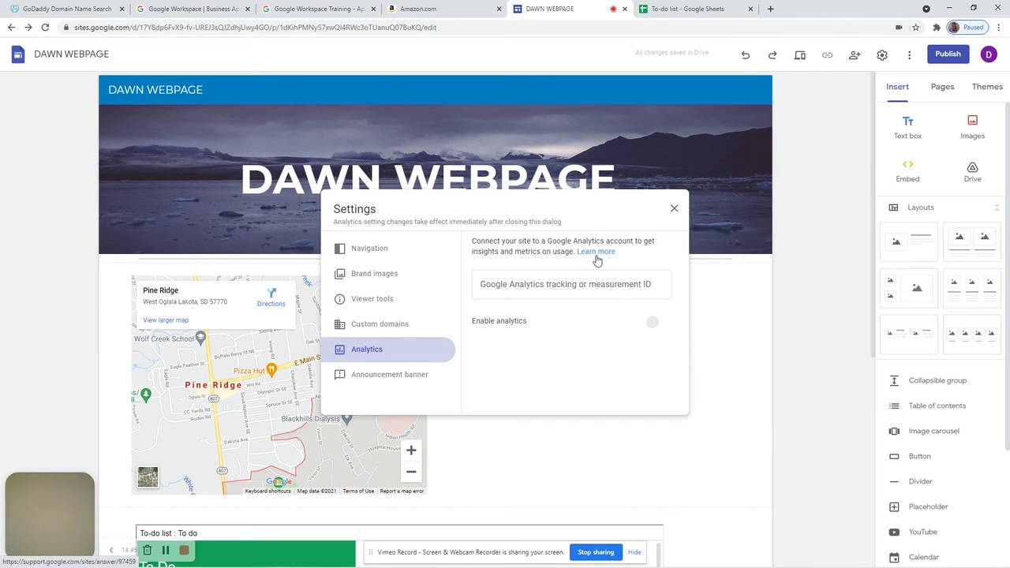
left_click(376, 382)
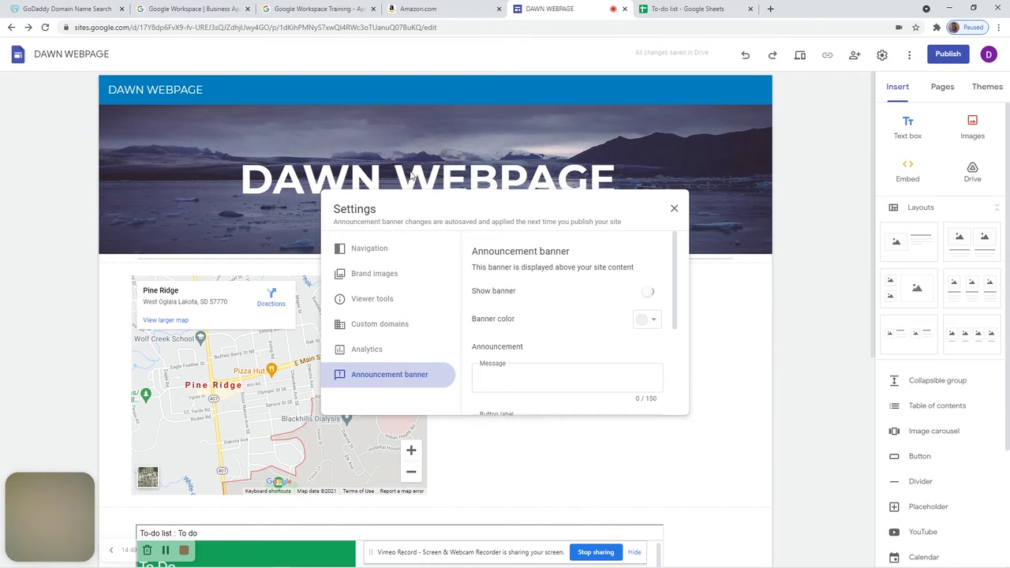
left_click(514, 377)
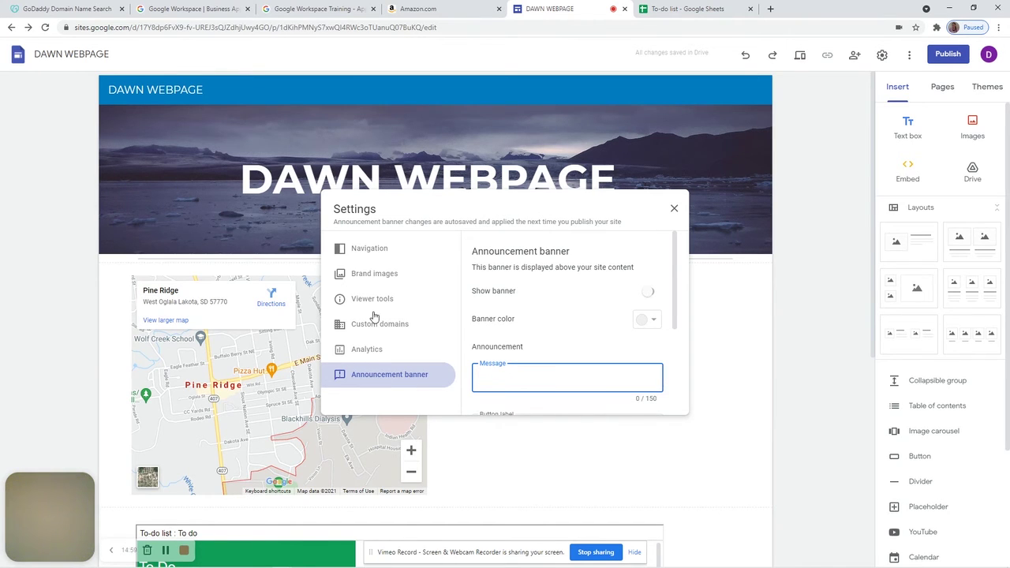
left_click(676, 209)
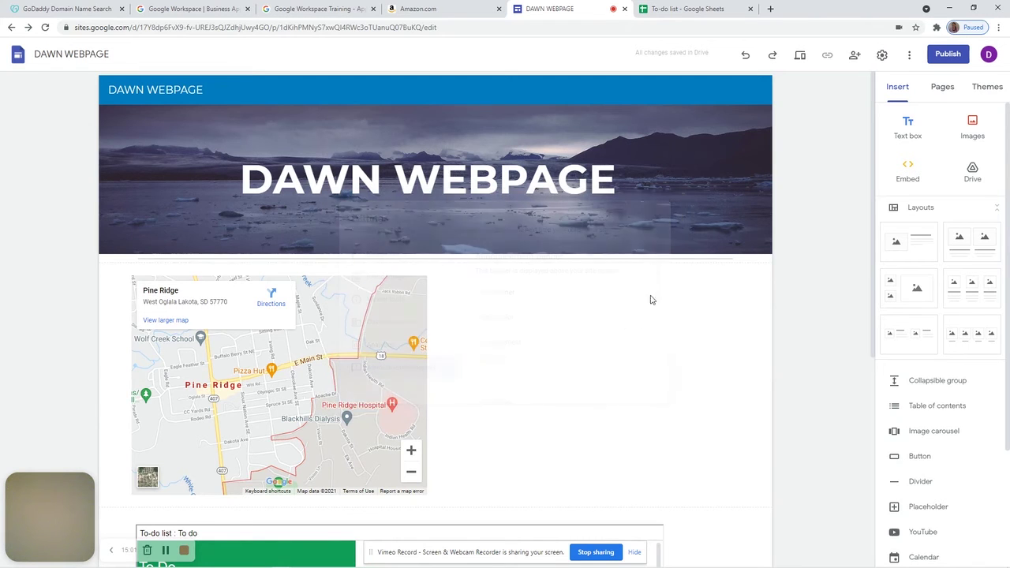
left_click(912, 56)
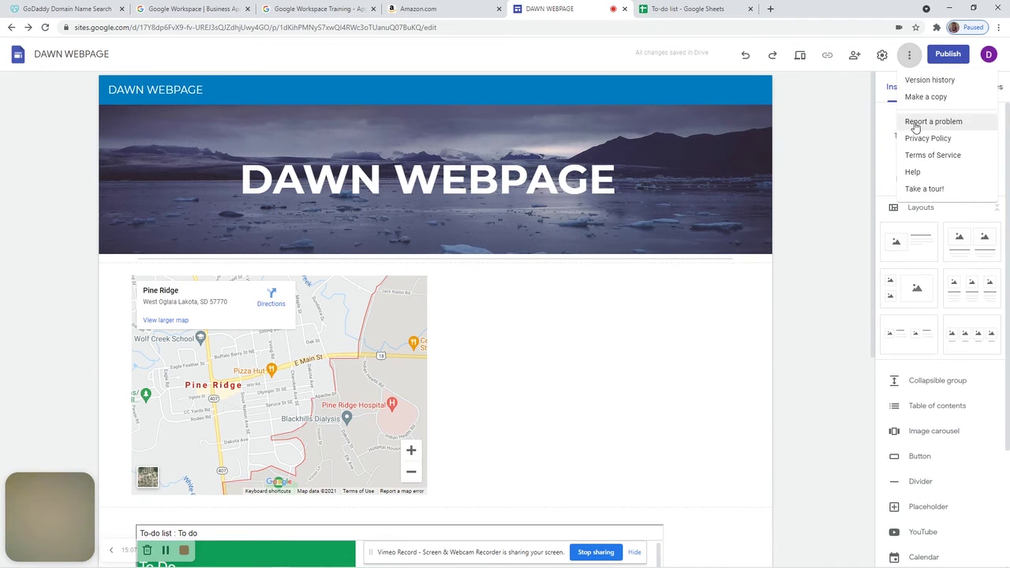
Review and publish the latest DAWN WEBPAGE changes, then open a new browser tab
left_click(947, 58)
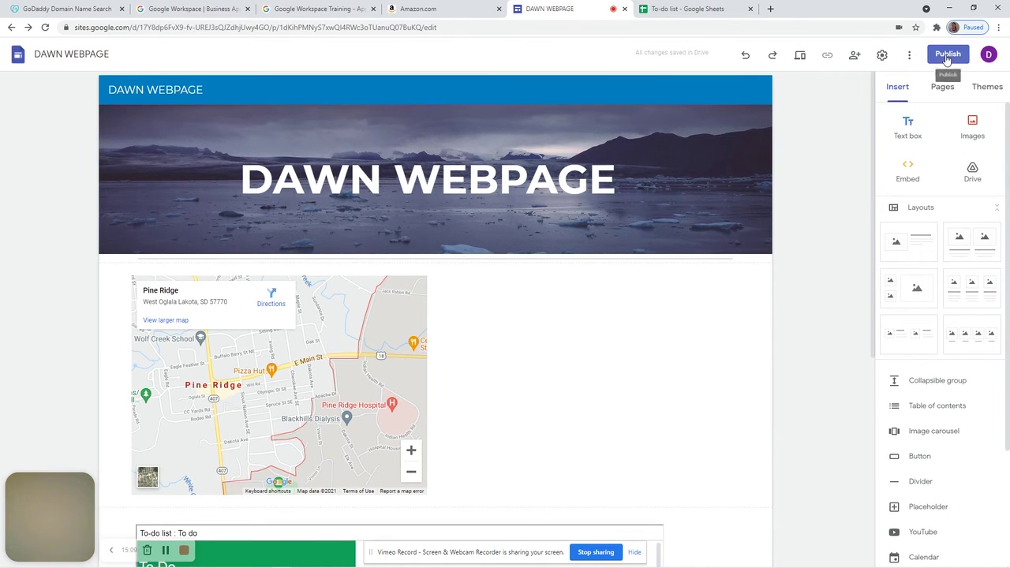
left_click(947, 57)
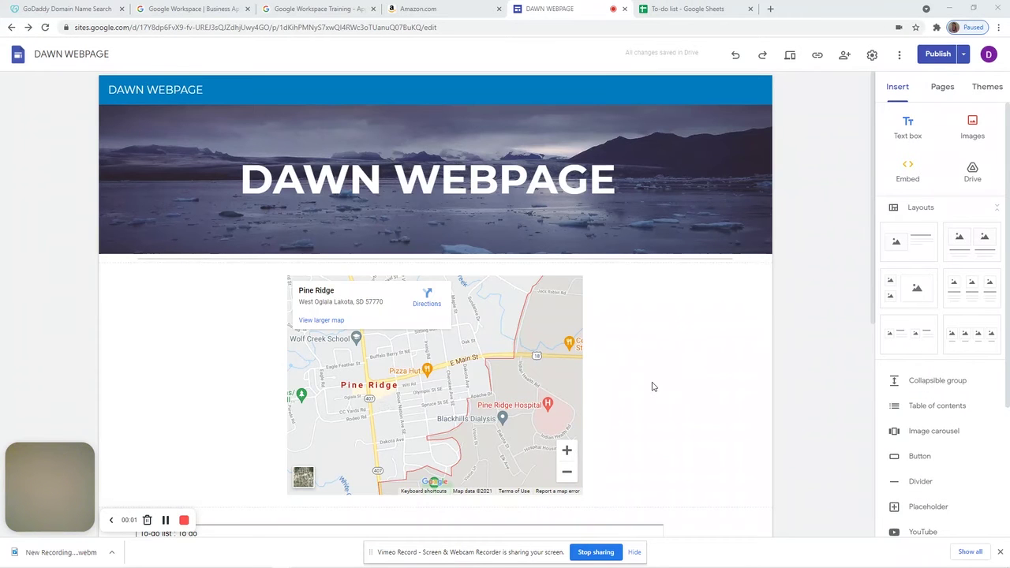
mouse_move(440, 223)
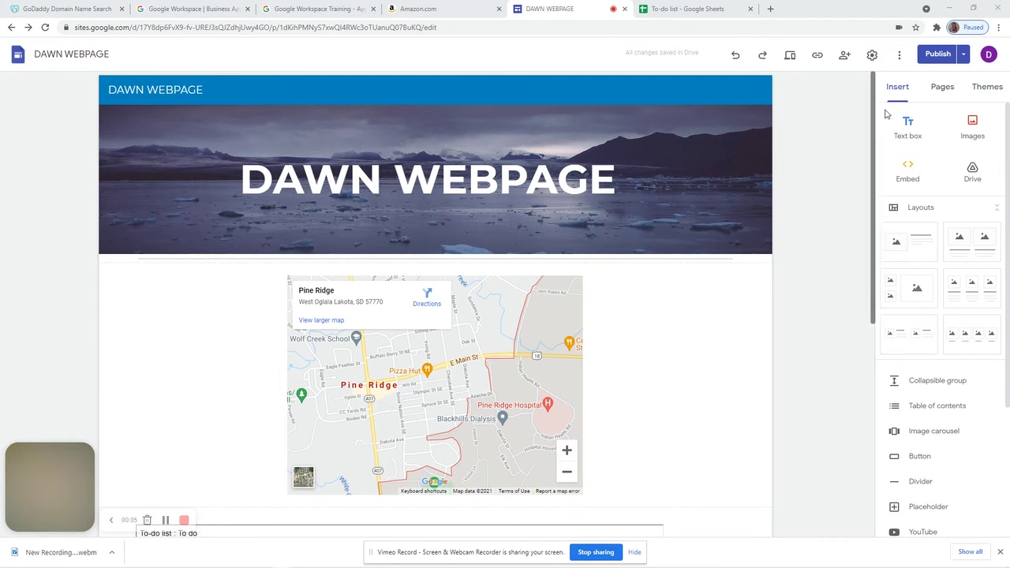
left_click(934, 55)
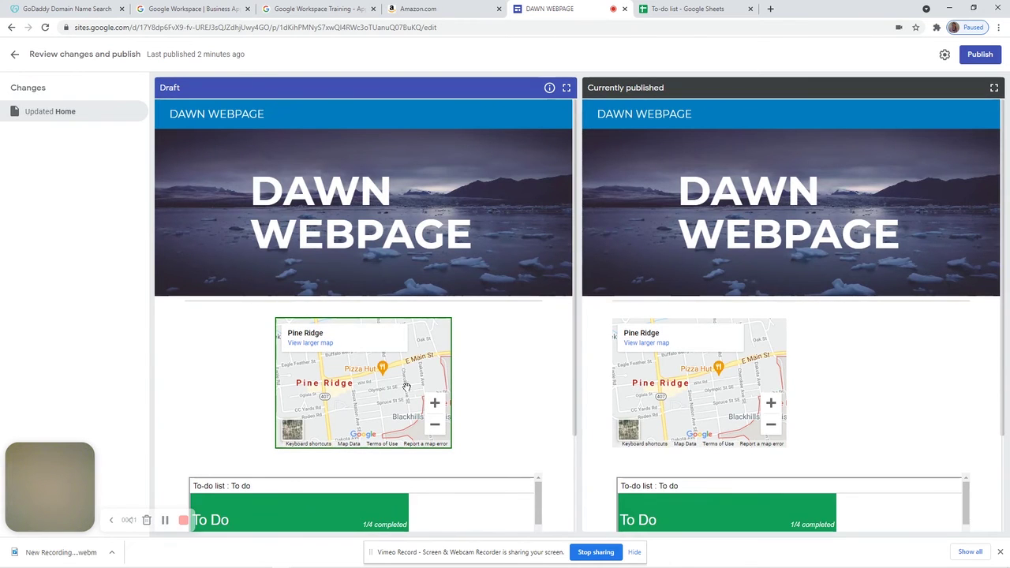
left_click(980, 56)
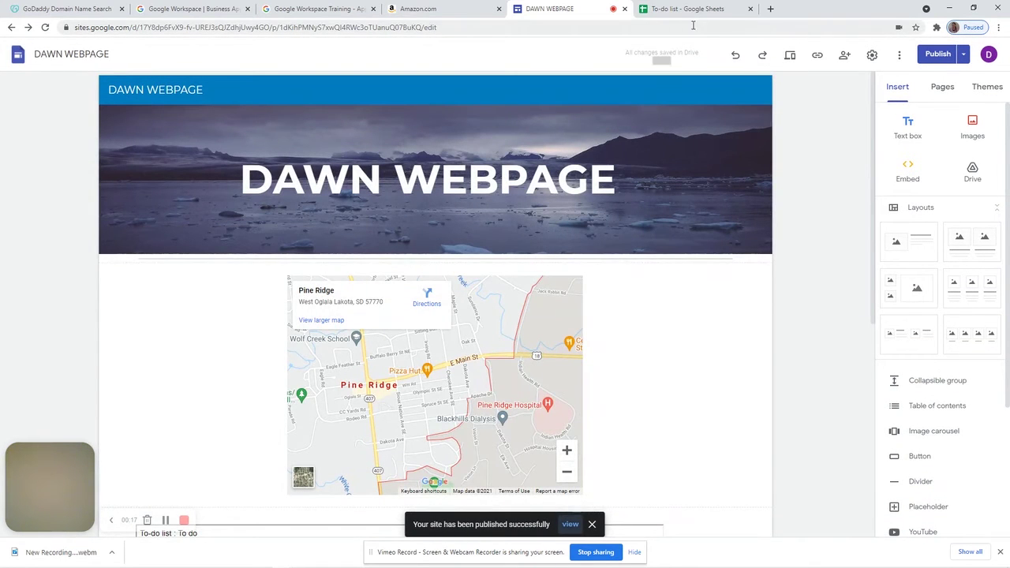
left_click(771, 9)
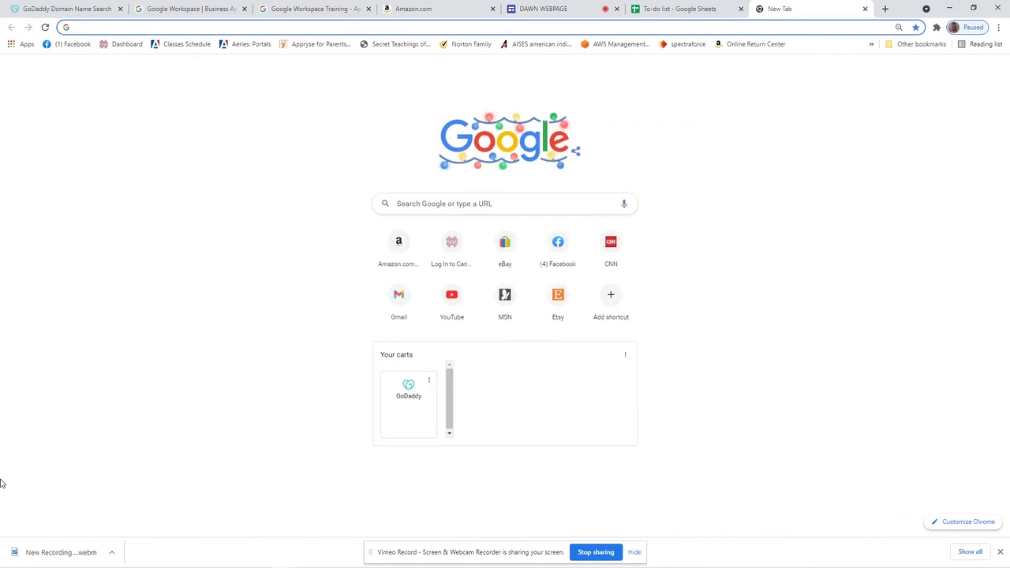
Load sites.google.com/view/dawnwebpage, scroll to the live To-do list, then return to the editor
type("sites.google.com")
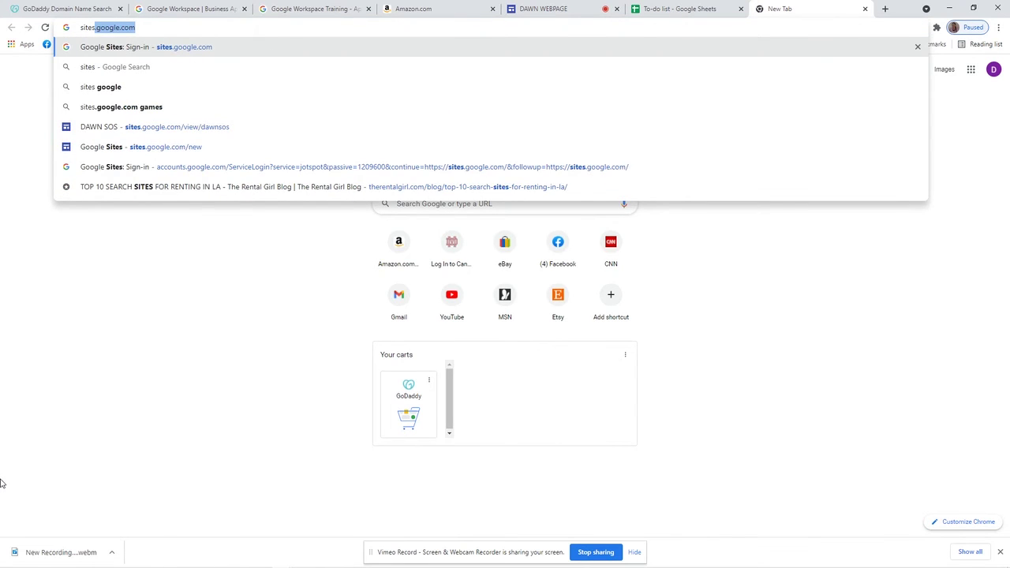
key("Right")
type("/view/")
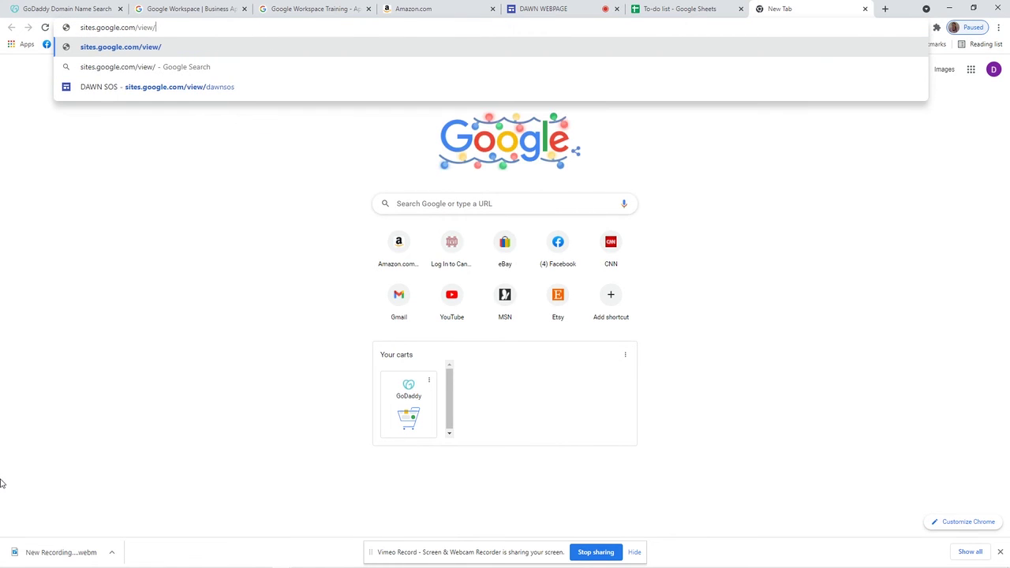
type("dawnwebpage")
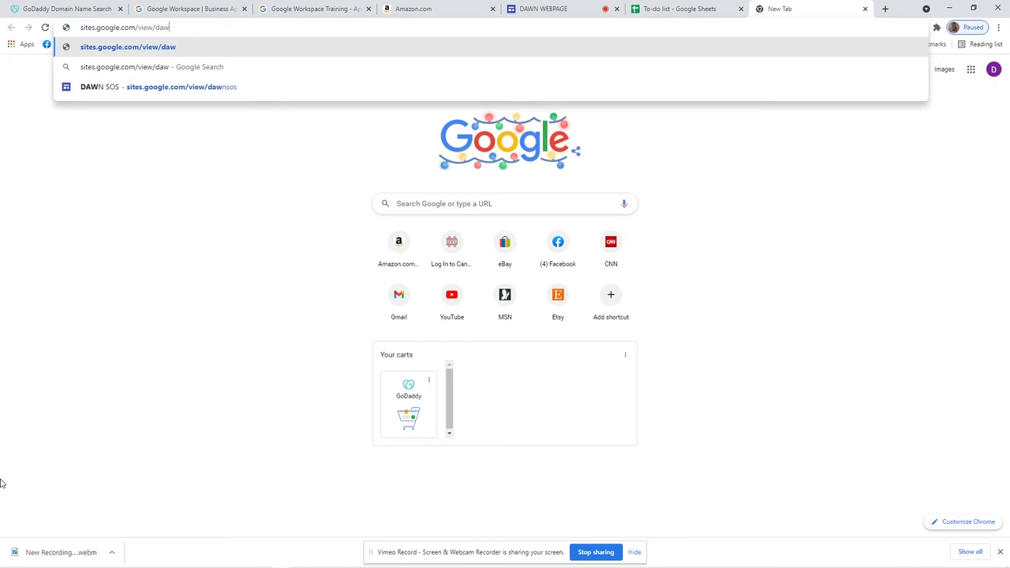
key("Return")
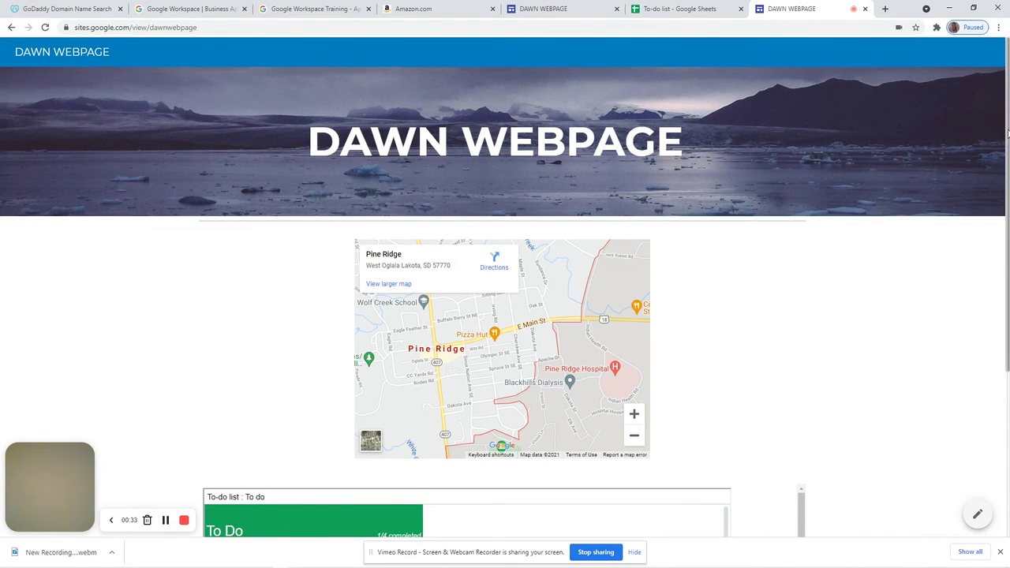
scroll(987, 210, "down", 3)
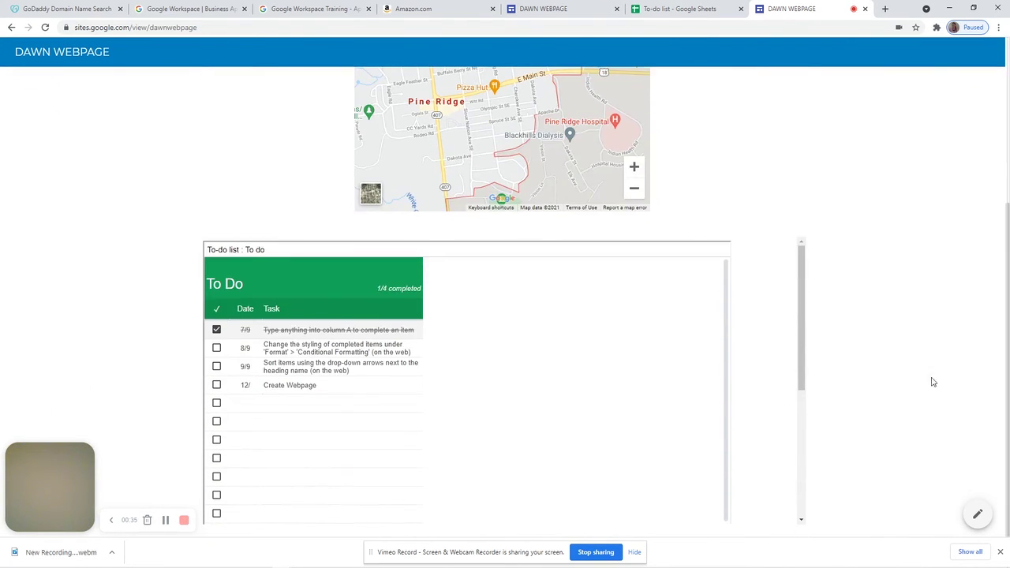
left_click_drag(800, 334, 830, 249)
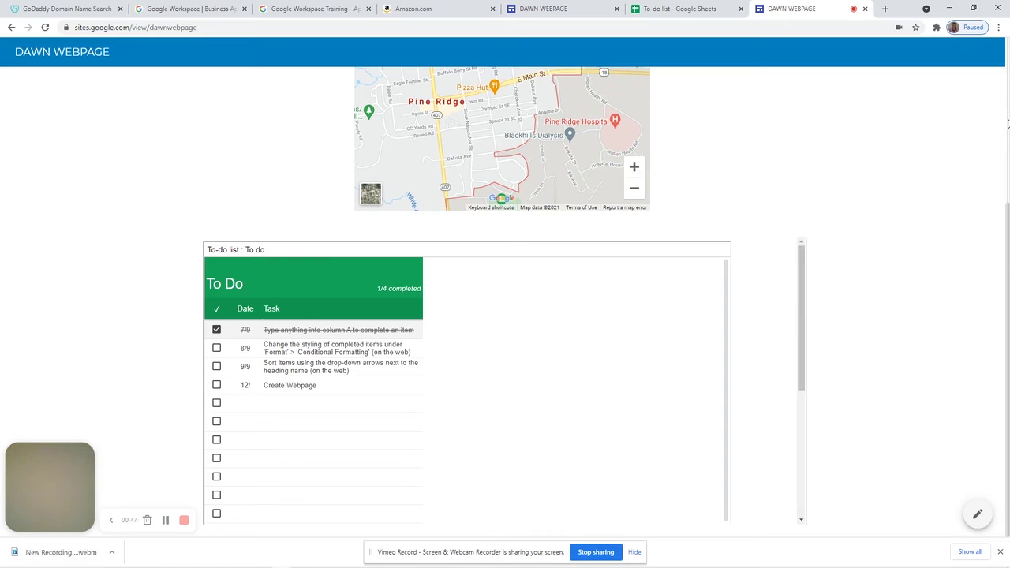
left_click(558, 9)
Drag the Pine Ridge map embed from the centre to the left of its section
left_click(477, 393)
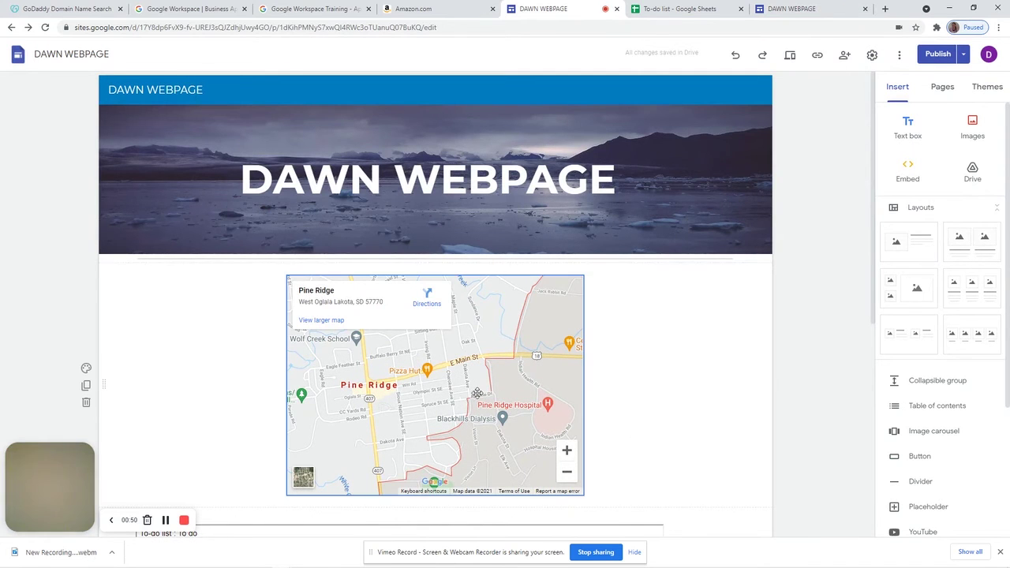
left_click_drag(476, 393, 276, 371)
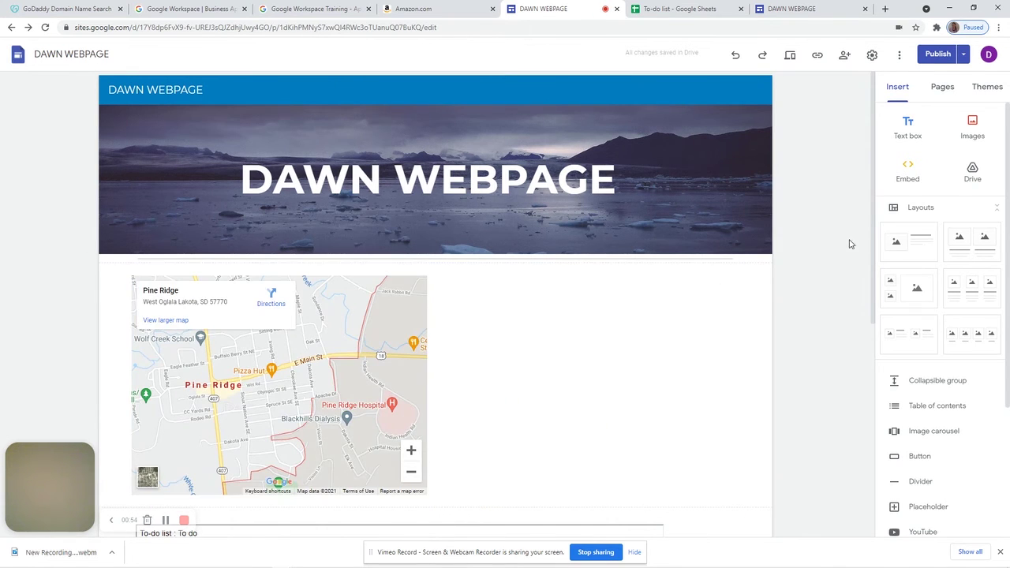
left_click_drag(871, 258, 844, 271)
scroll(654, 253, "up", 1)
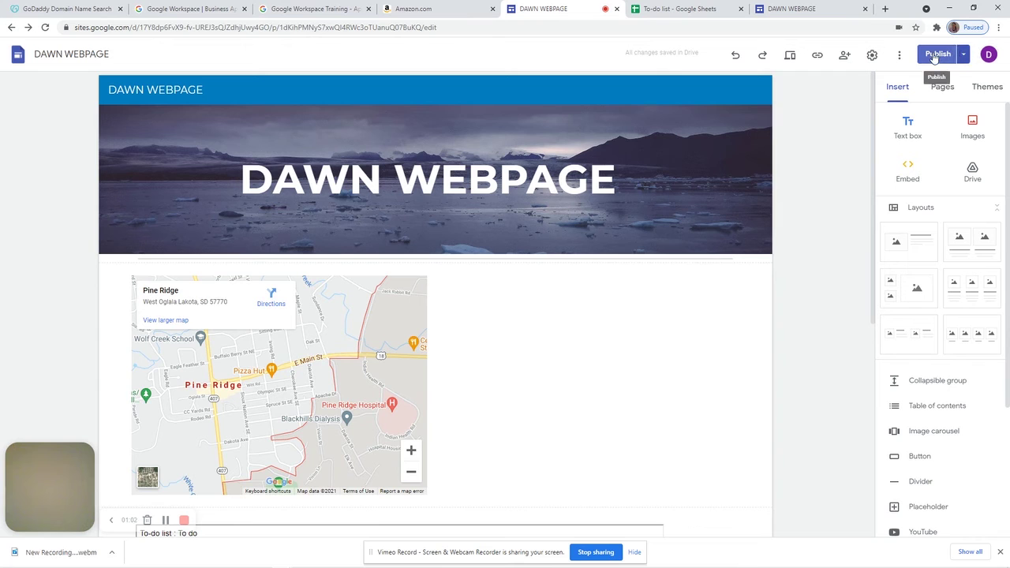
Start custom domain setup, select Buy a domain, and continue to Google Domains
left_click(873, 57)
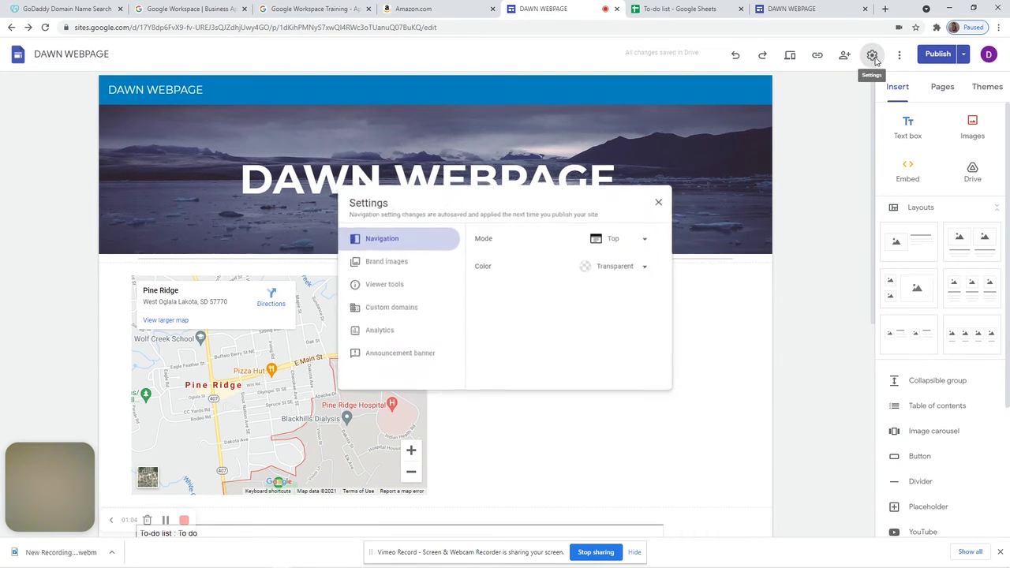
left_click(383, 309)
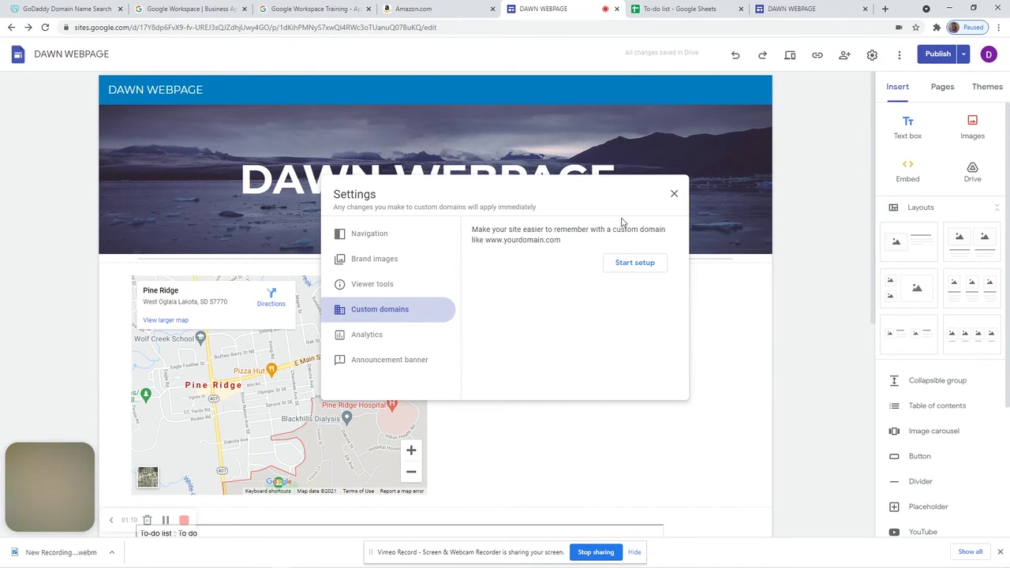
left_click(636, 267)
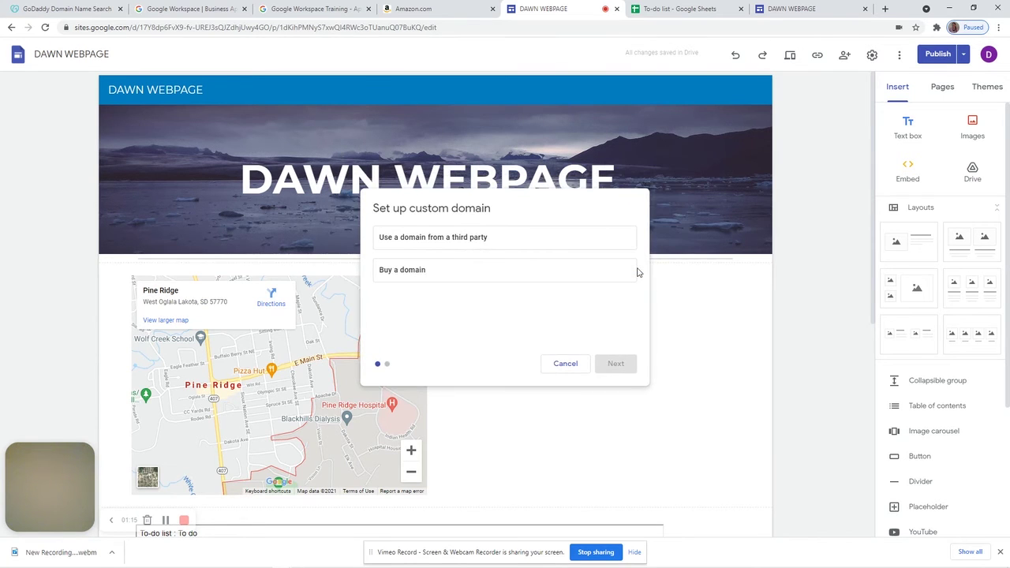
left_click(491, 240)
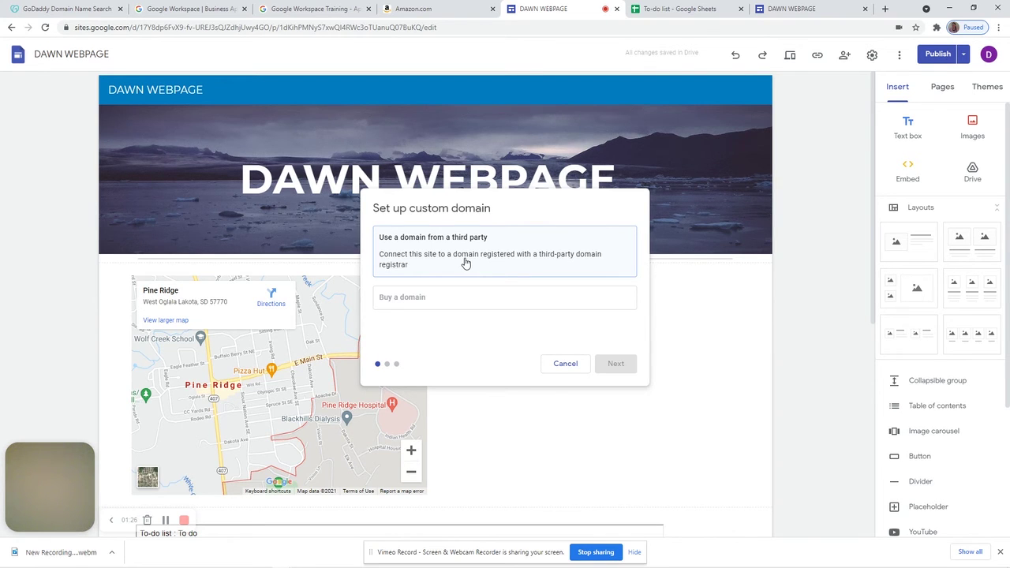
left_click(451, 297)
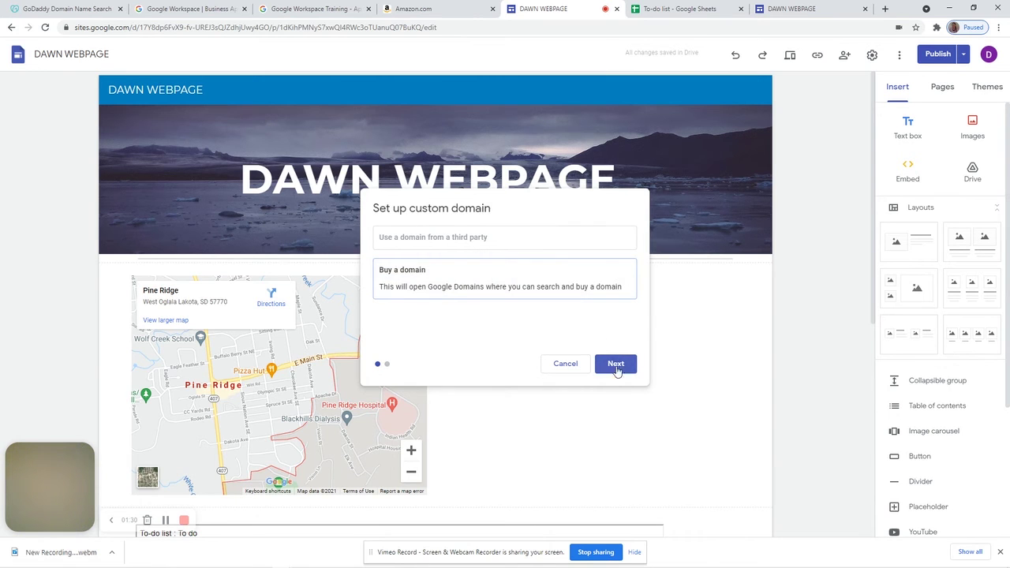
left_click(617, 366)
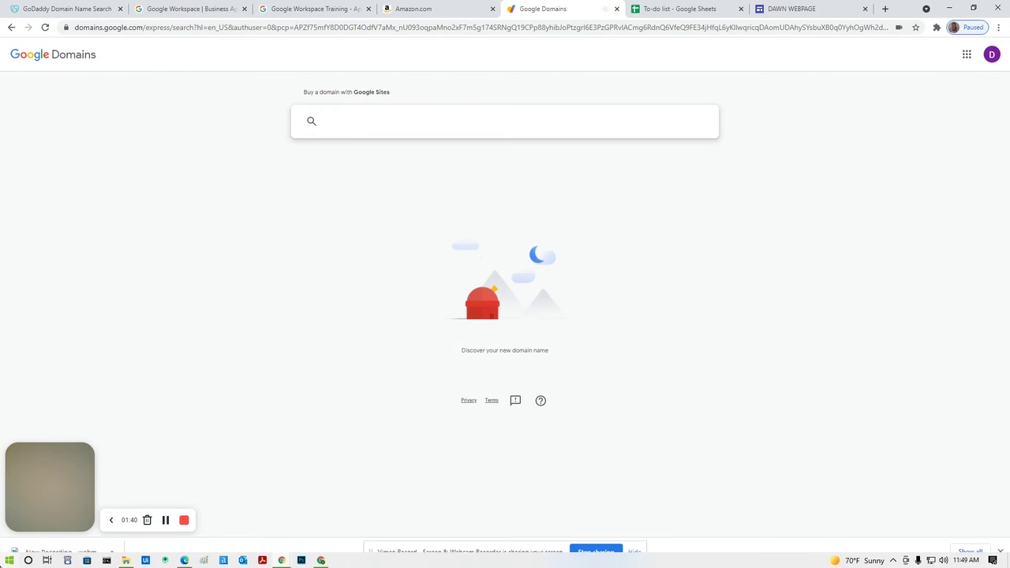
Search for dawnwebsite, review the .com option's $12/year details, and choose to buy it
type("dawnwebsite")
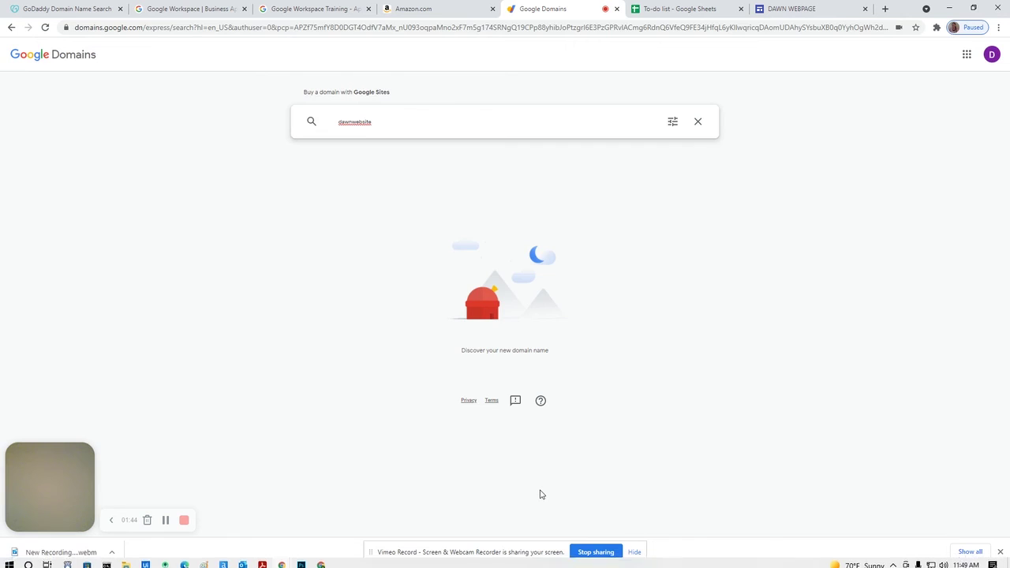
key("Return")
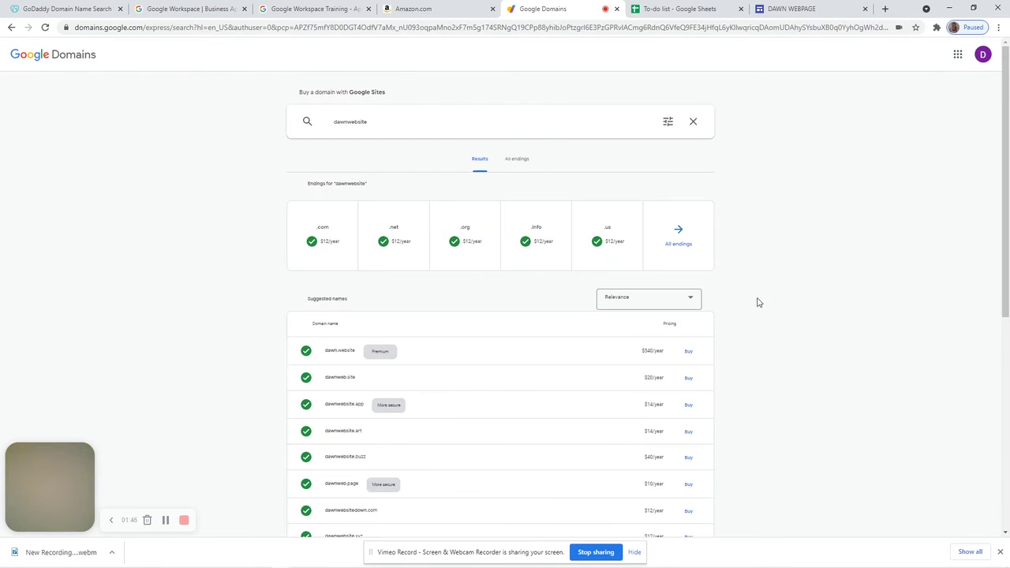
left_click(334, 257)
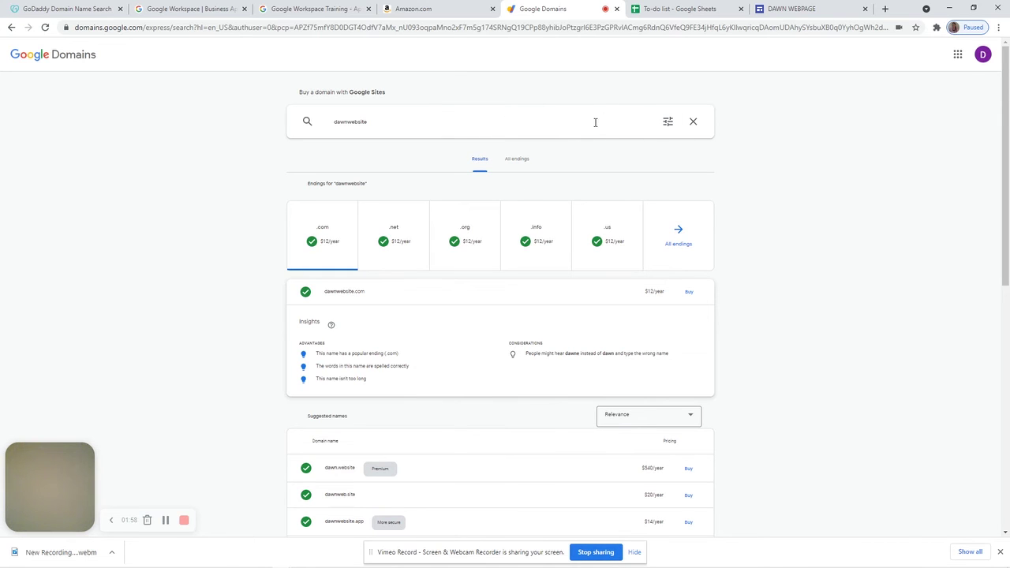
left_click(332, 231)
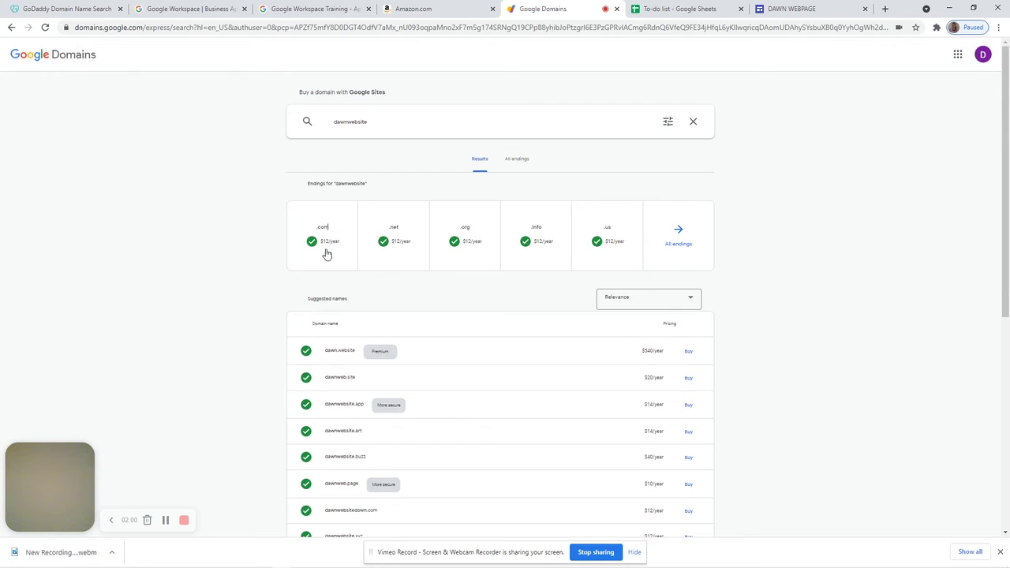
left_click(322, 251)
double_click(332, 242)
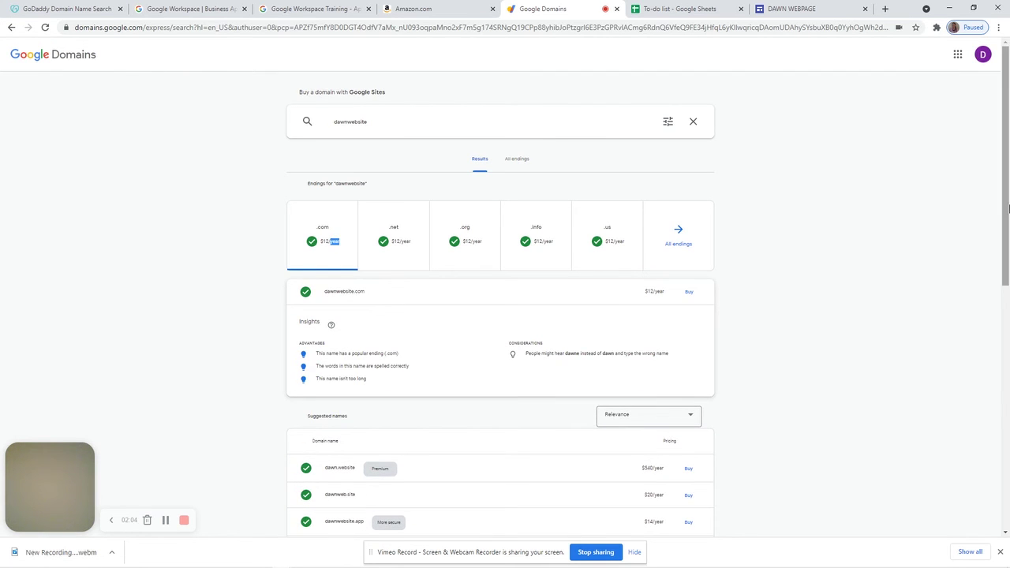
mouse_move(1006, 269)
left_mouse_down()
mouse_move(1006, 503)
mouse_move(1006, 268)
left_mouse_up()
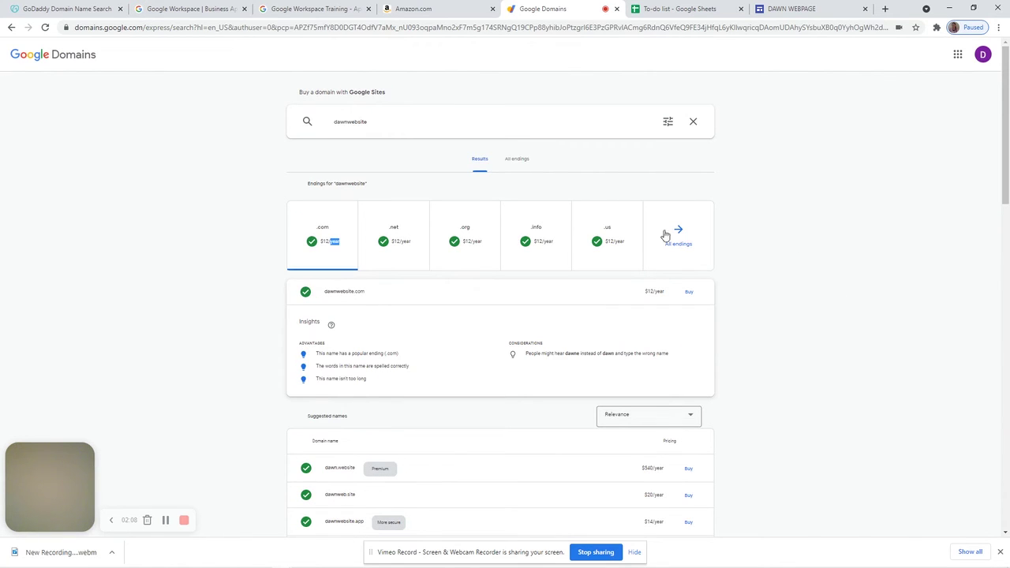
left_click(420, 123)
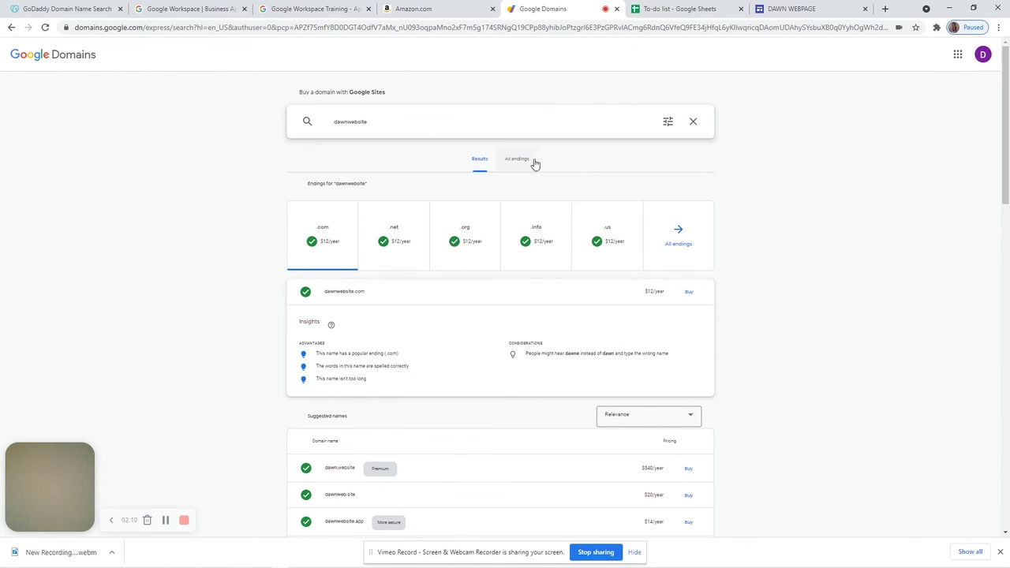
left_click(317, 226)
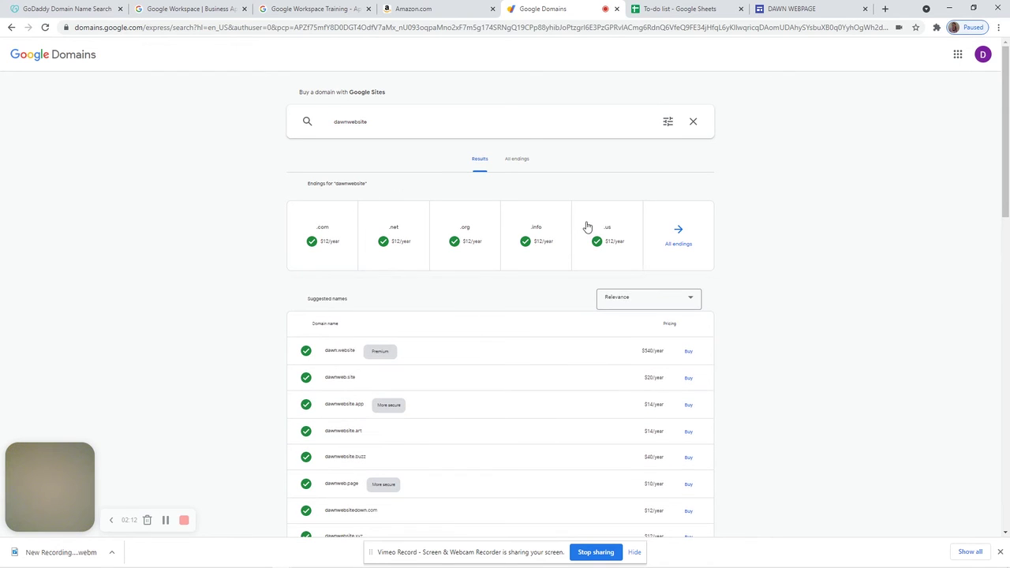
left_click(336, 227)
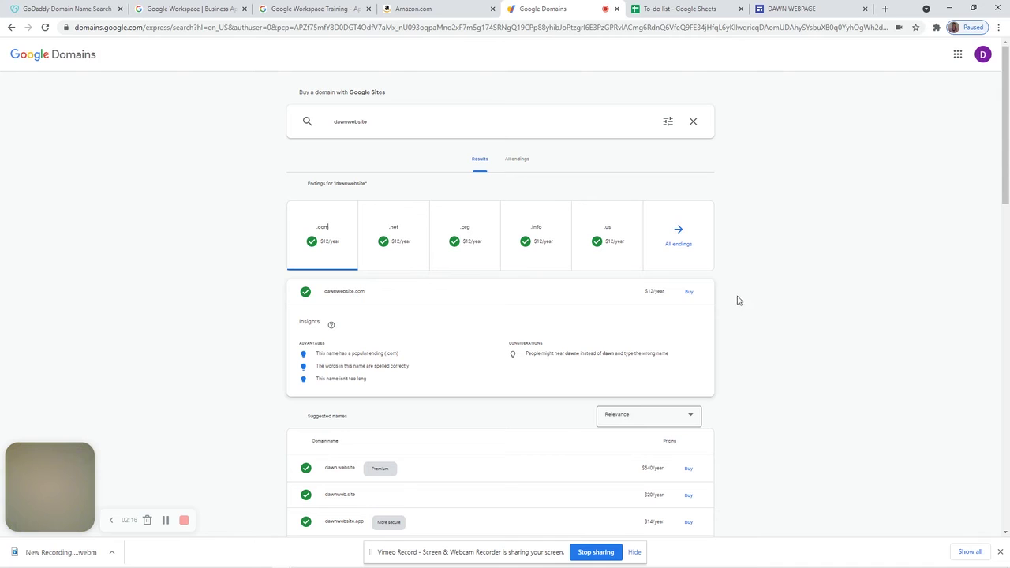
left_click(690, 293)
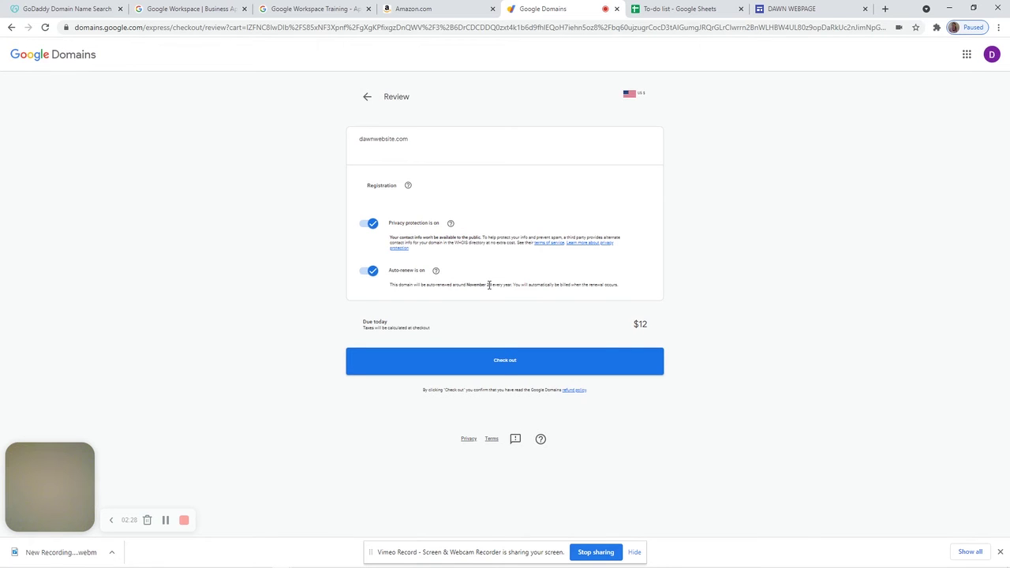
Turn off auto-renew for dawnwebsite.com, go through checkout's contact form, then close the Google Domains tab
left_click(372, 271)
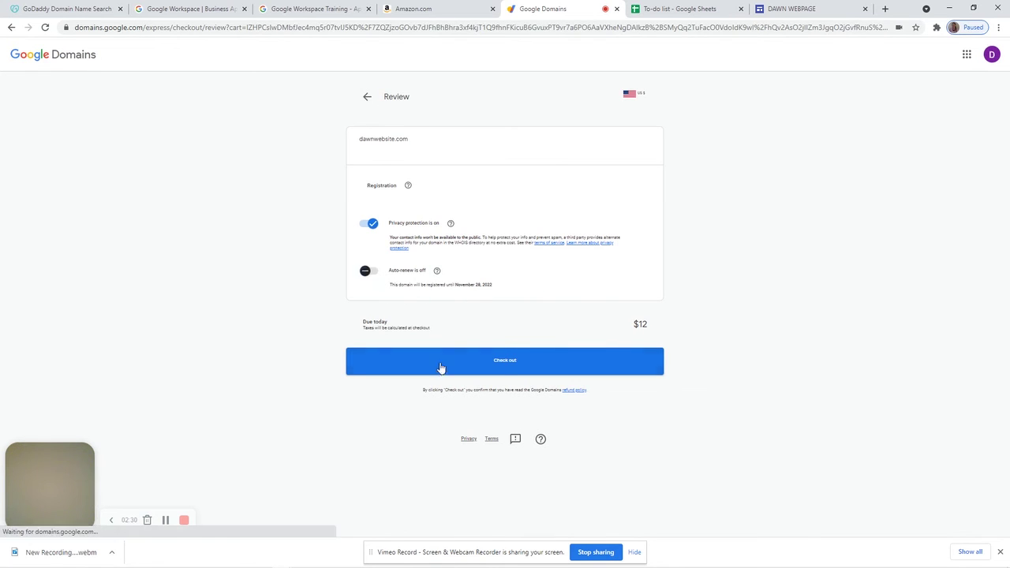
left_click(505, 369)
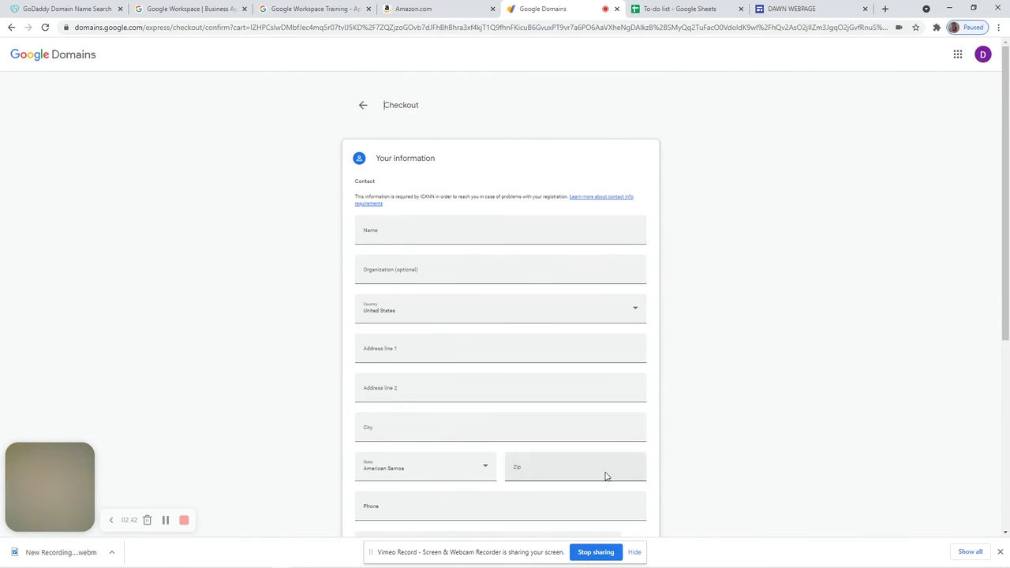
left_click_drag(1007, 259, 1003, 448)
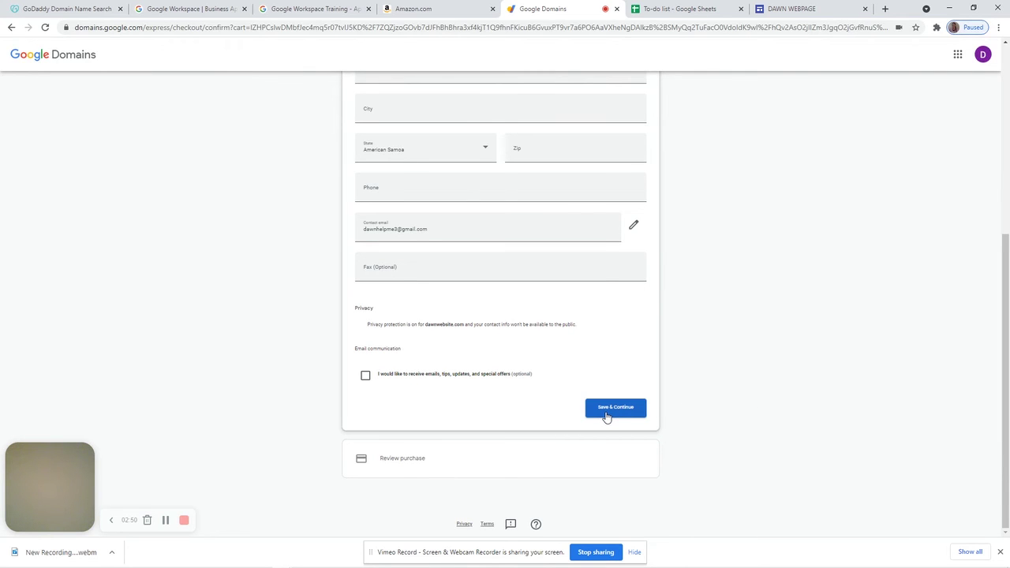
left_click_drag(1002, 314, 1006, 71)
scroll(981, 297, "down", 4)
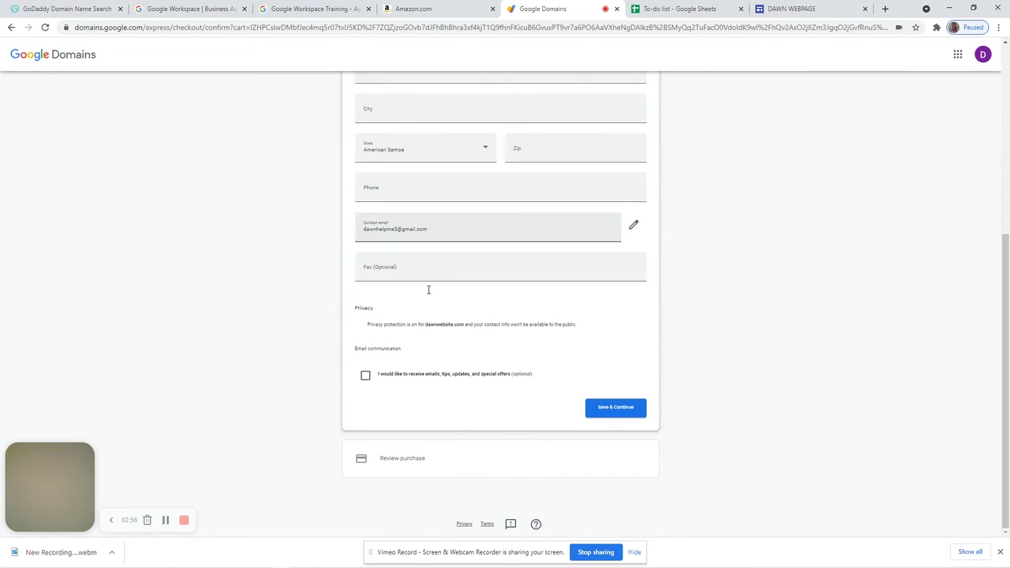
left_click(612, 415)
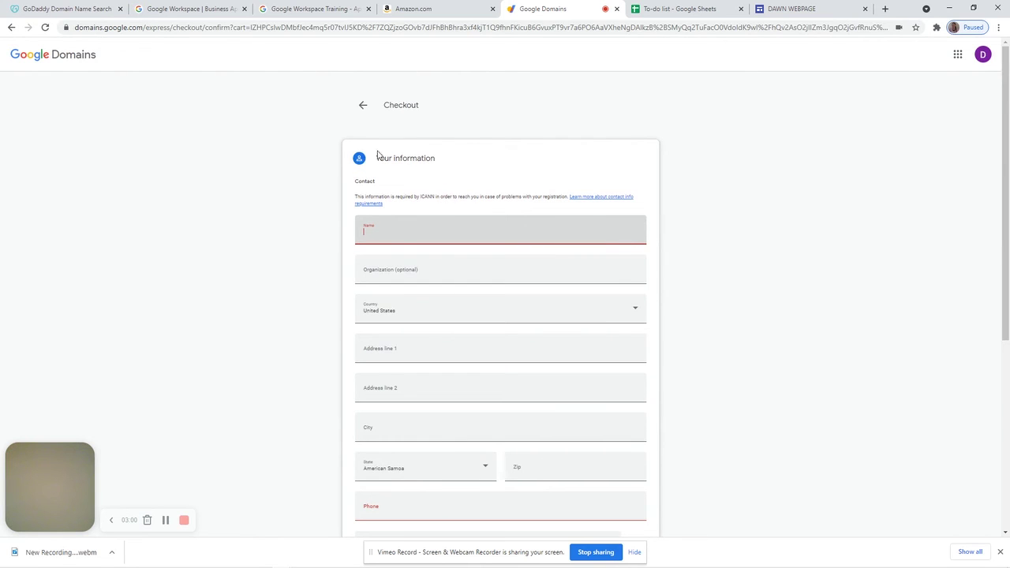
left_click(617, 9)
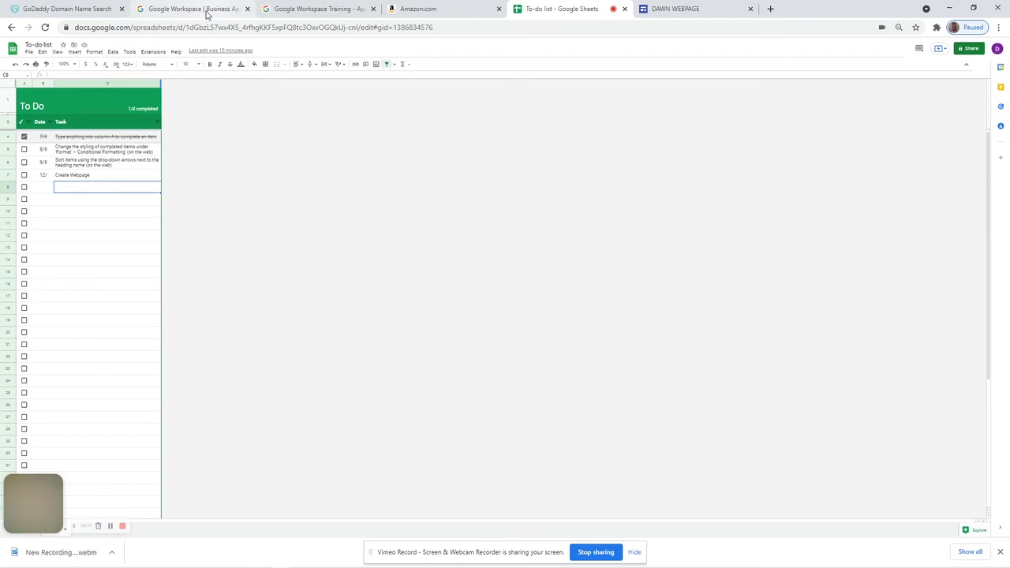
Move to cell C5, return to the Sheets home file list, and open a new browser tab
key("Up")
key("Up")
key("Up")
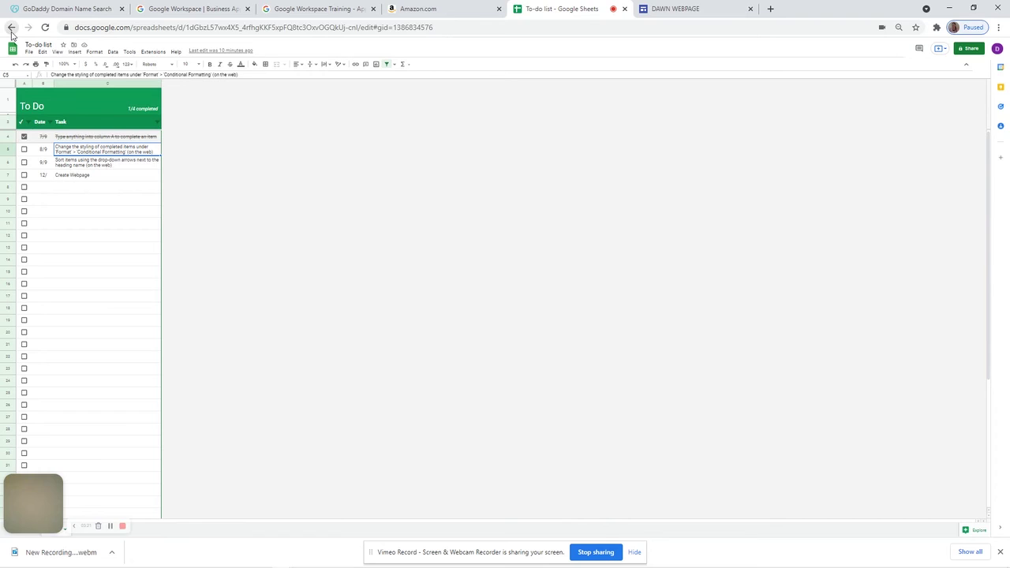
left_click(13, 47)
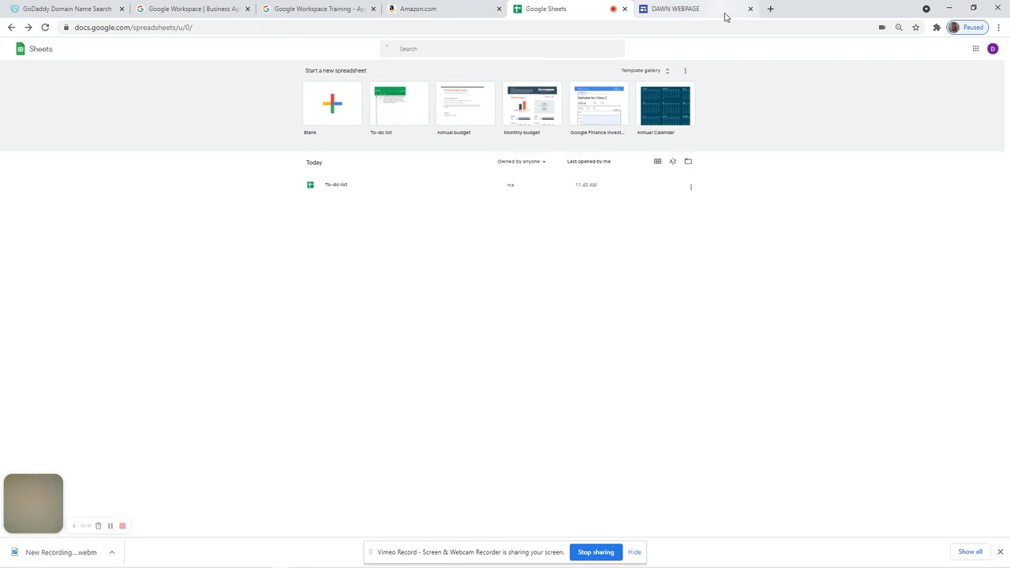
left_click(770, 9)
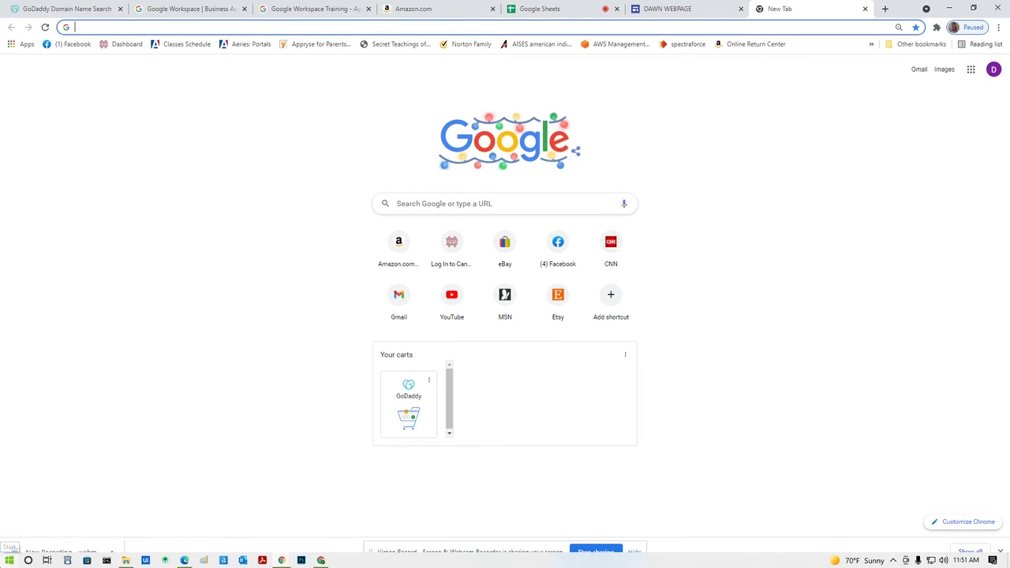
Go to sites.google.com, open DAWN WEBPAGE in the editor, and compare it with the published site
type("sites.google.com")
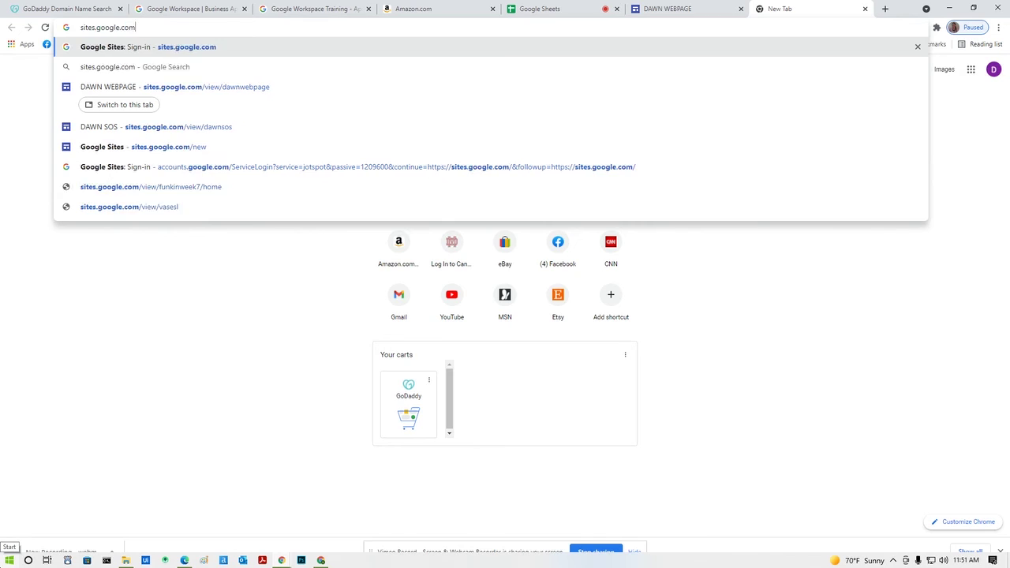
key("Return")
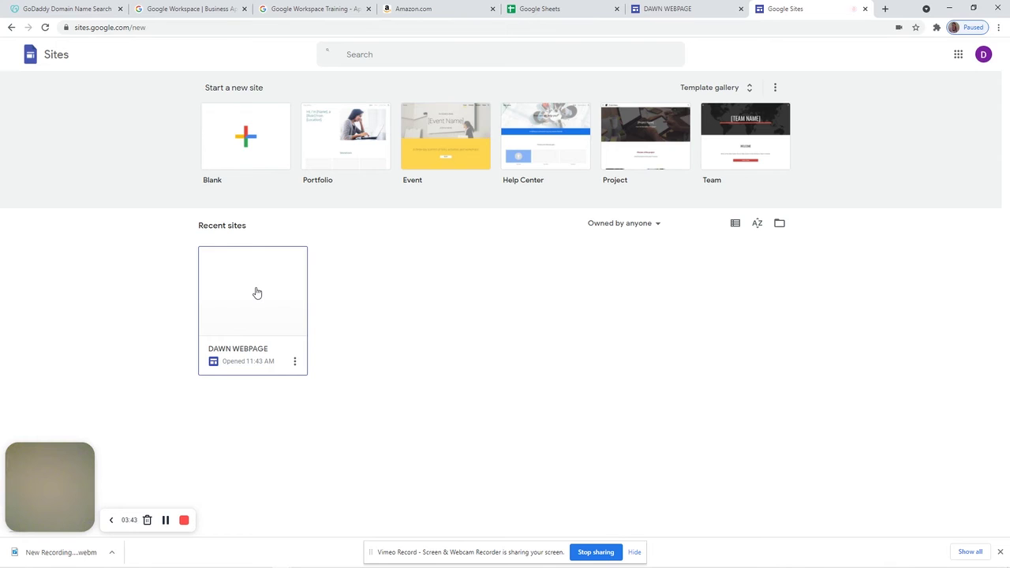
left_click(256, 293)
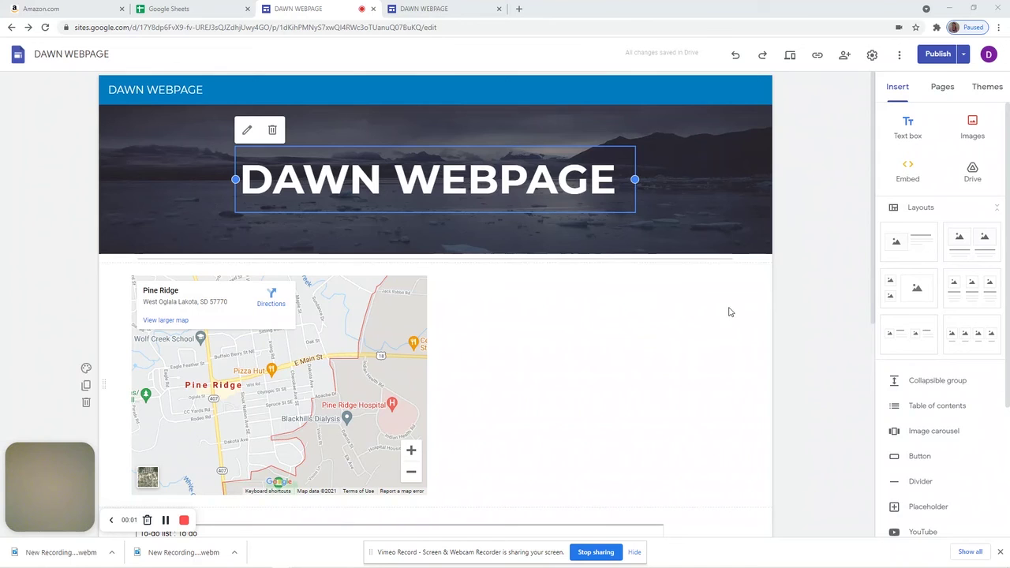
left_click(451, 10)
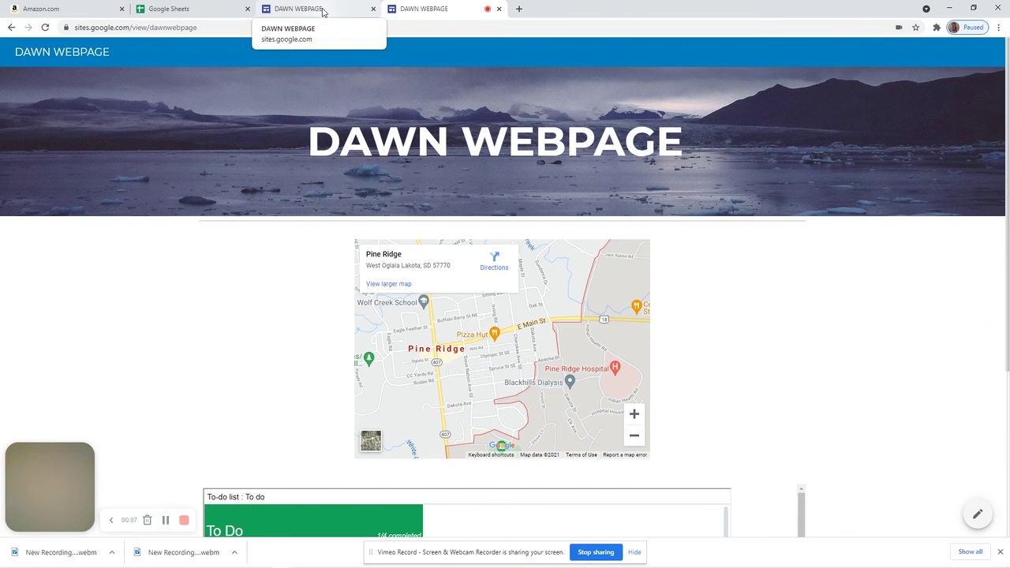
left_click(322, 12)
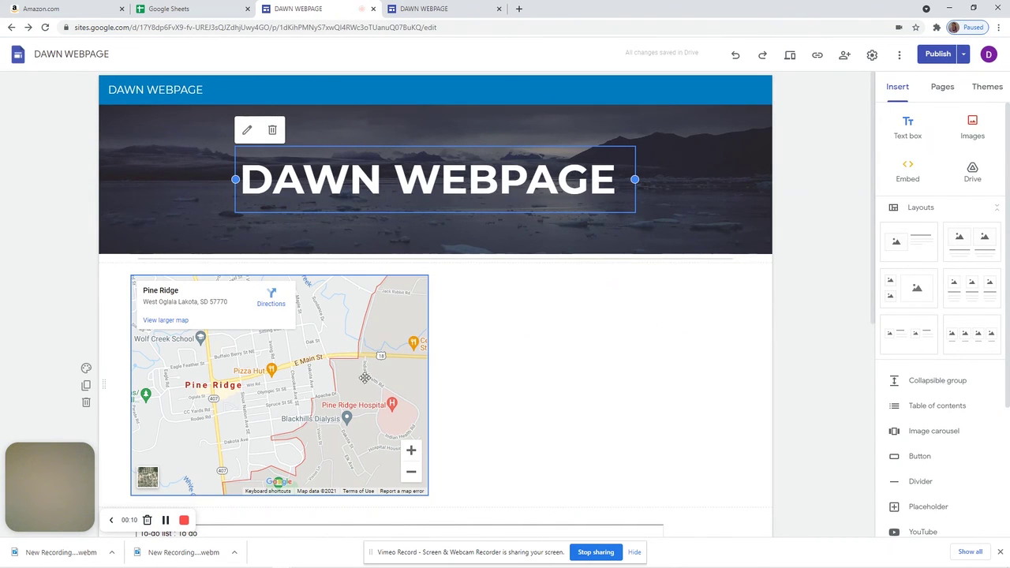
Delete the Pine Ridge map section and start inserting a button named 'amazon list'
left_click(104, 385)
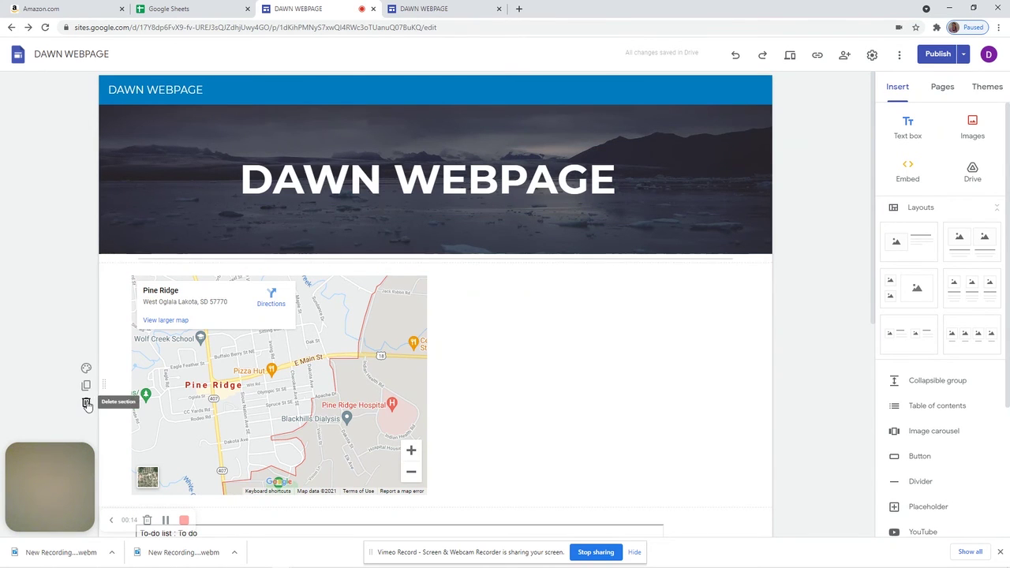
left_click(87, 403)
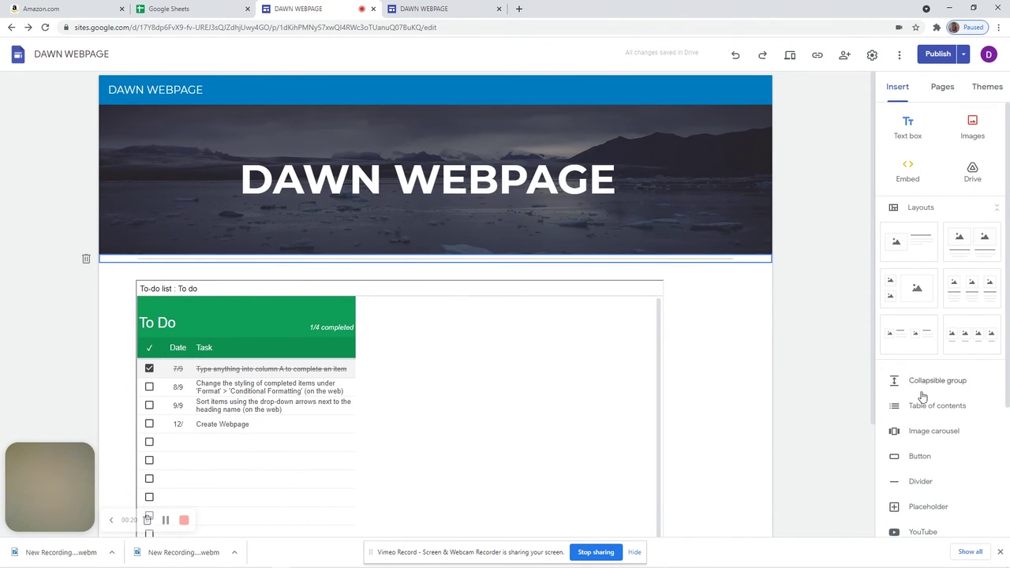
left_click(917, 457)
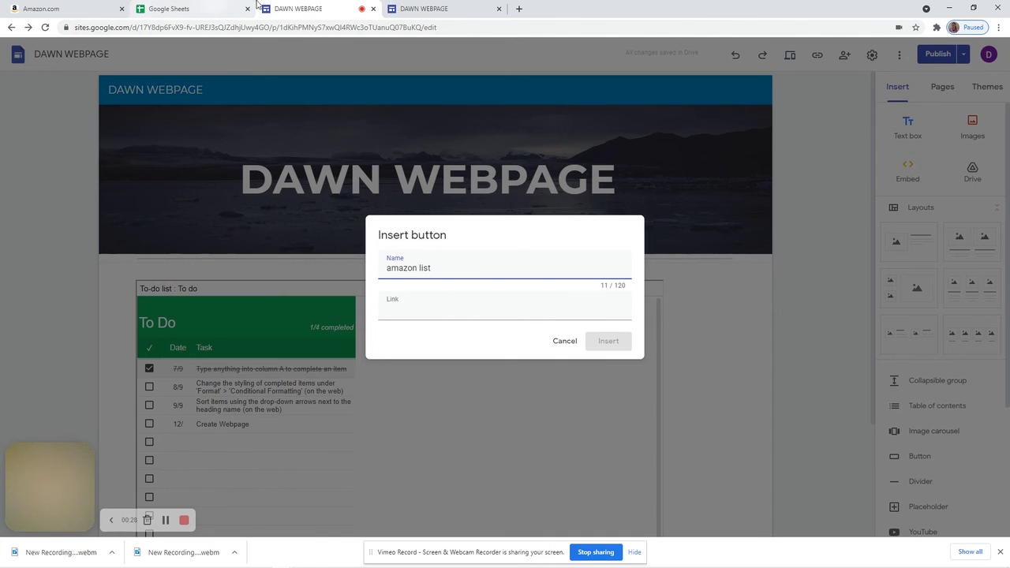
Set view-only sharing on the OST Emergency Youth Shelter wish list, then check the published DAWN WEBPAGE
left_click(75, 12)
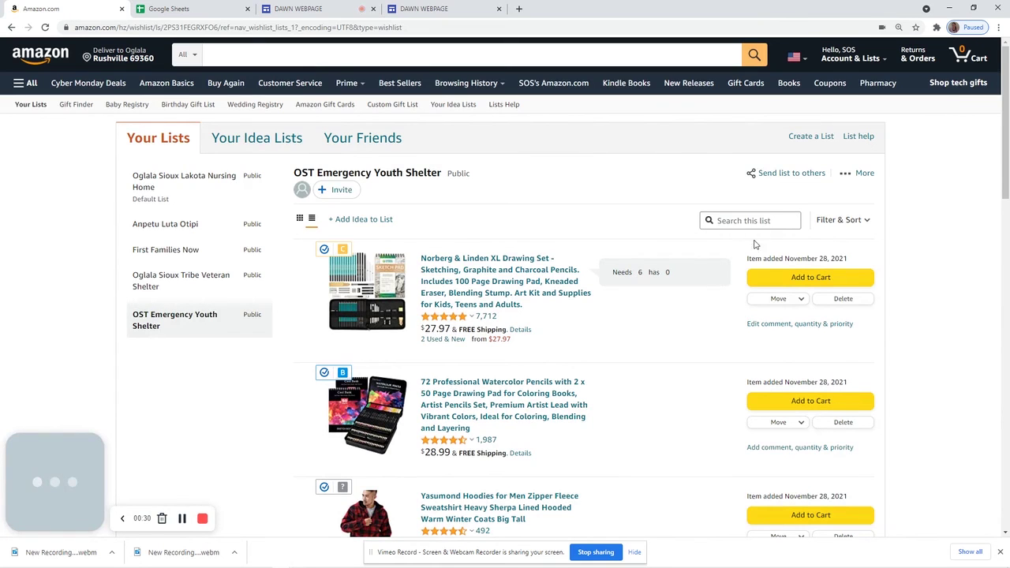
left_click(768, 174)
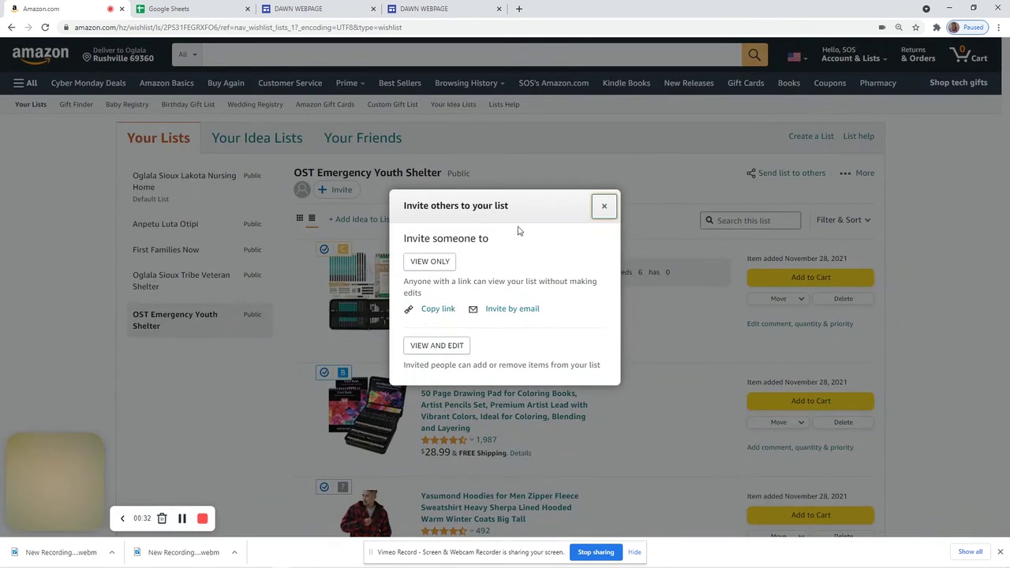
left_click(437, 261)
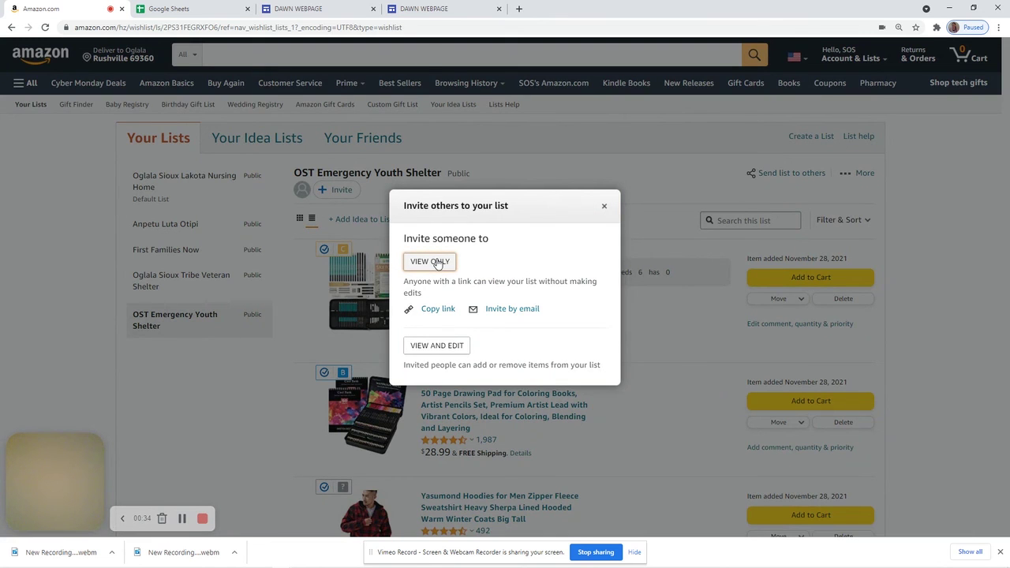
left_click(605, 206)
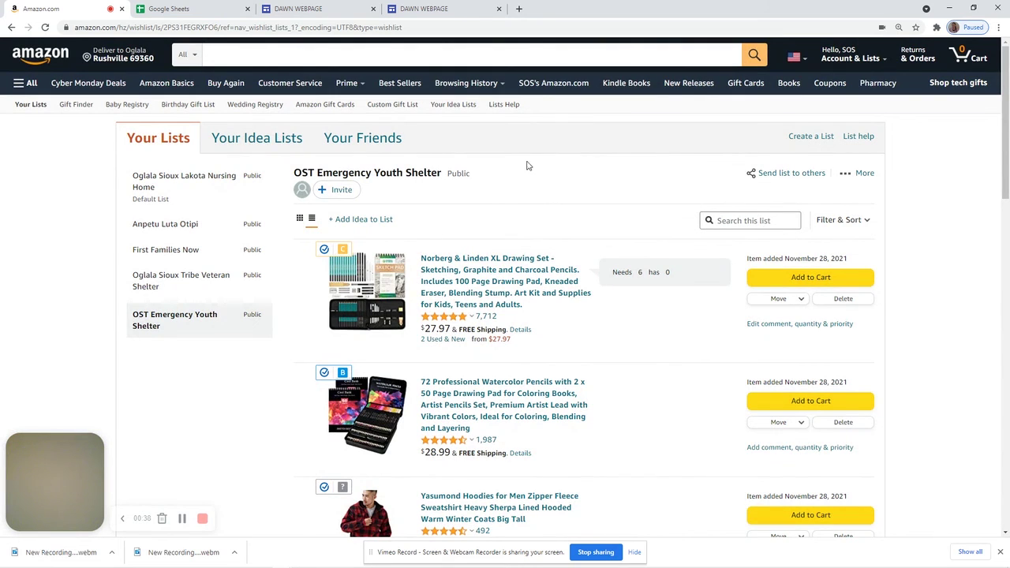
left_click(780, 175)
left_click(444, 257)
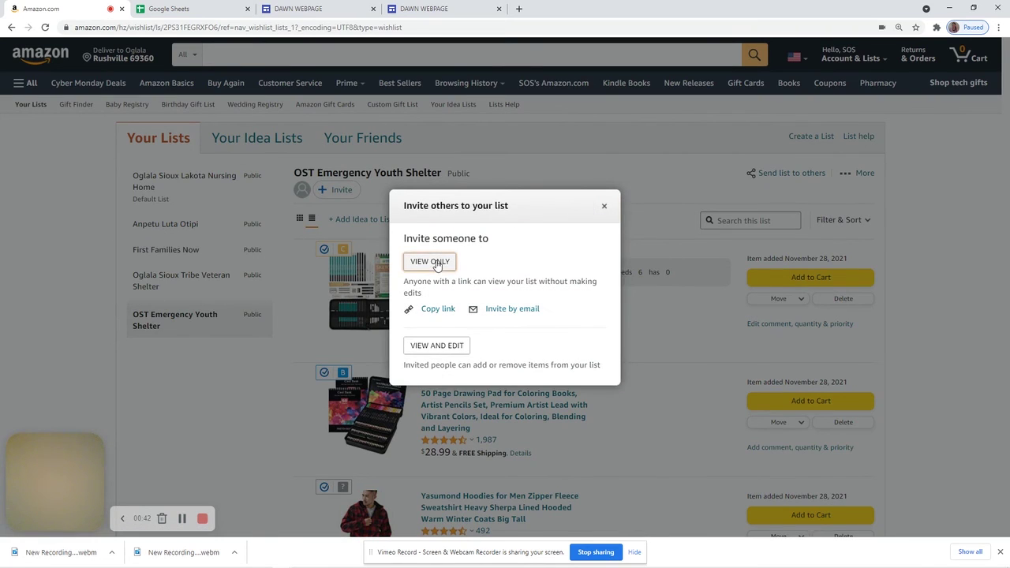
left_click(604, 206)
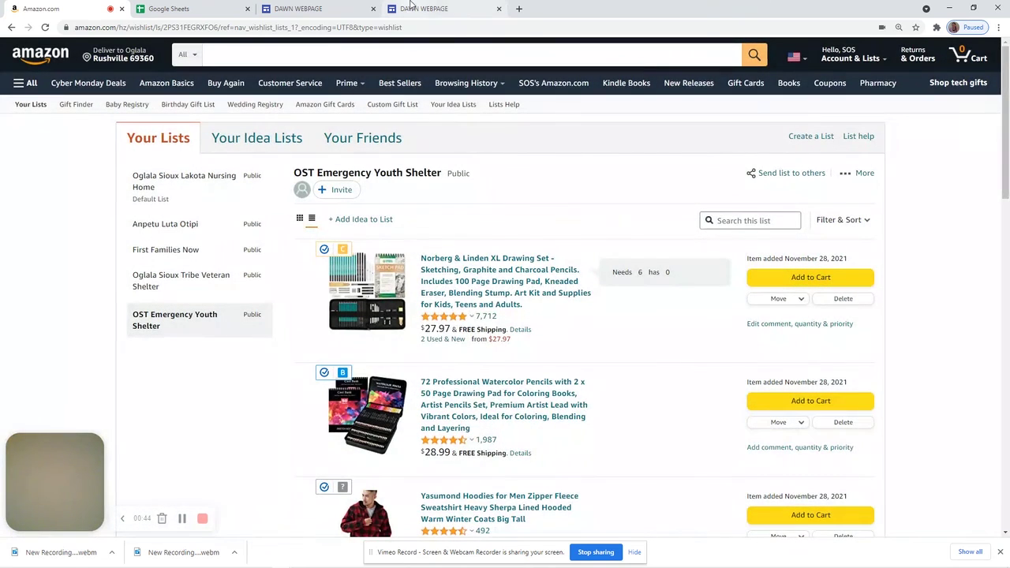
left_click(417, 11)
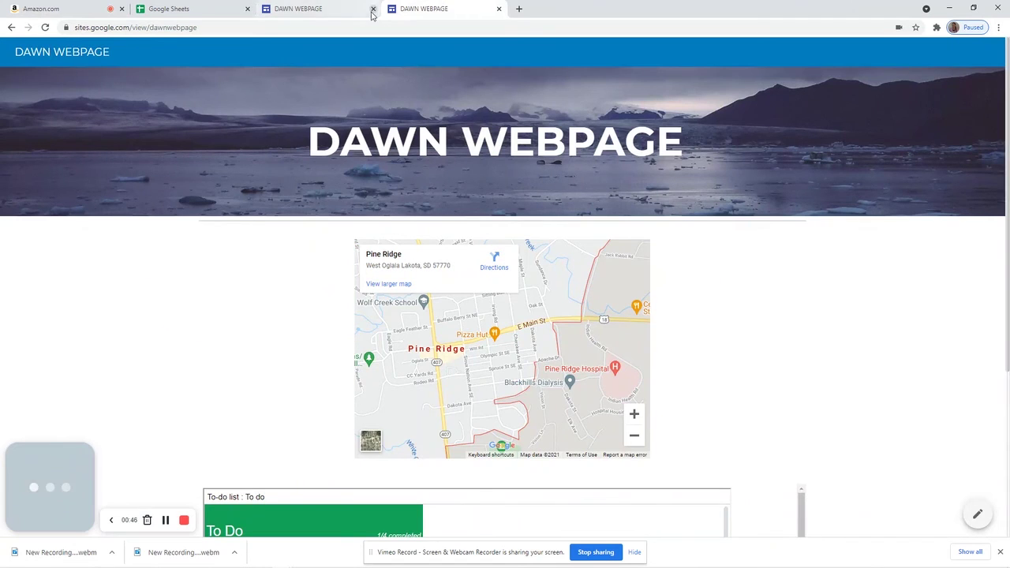
Paste the copied link into the 'amazon list' button, insert it, and open the publish review
left_click(371, 10)
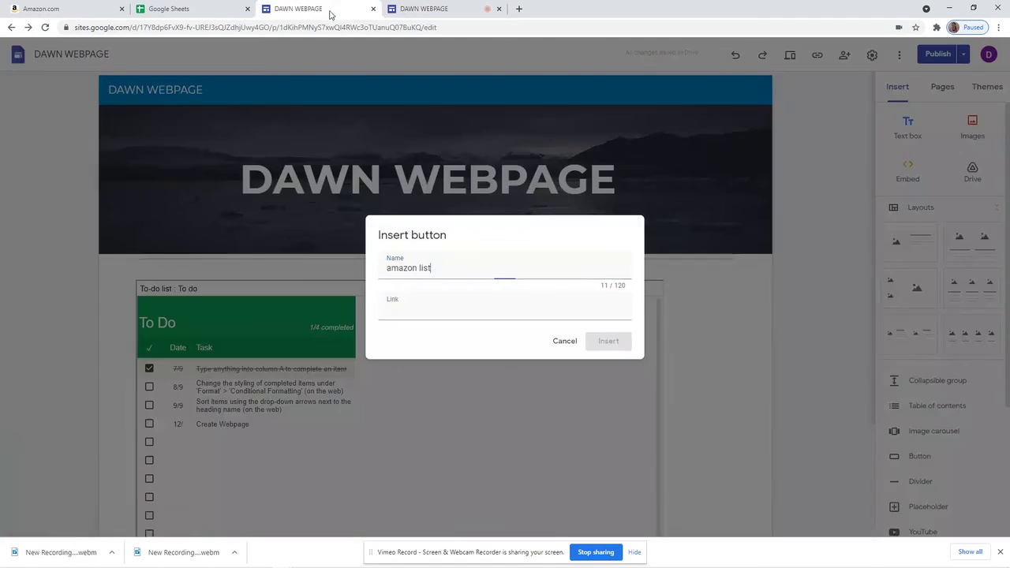
left_click(399, 309)
right_click(399, 309)
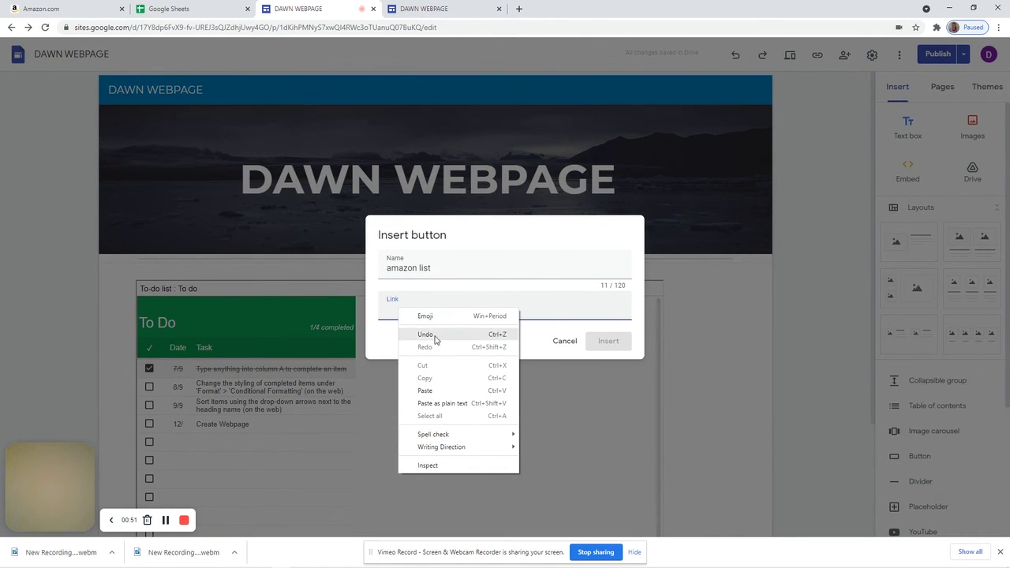
left_click(428, 390)
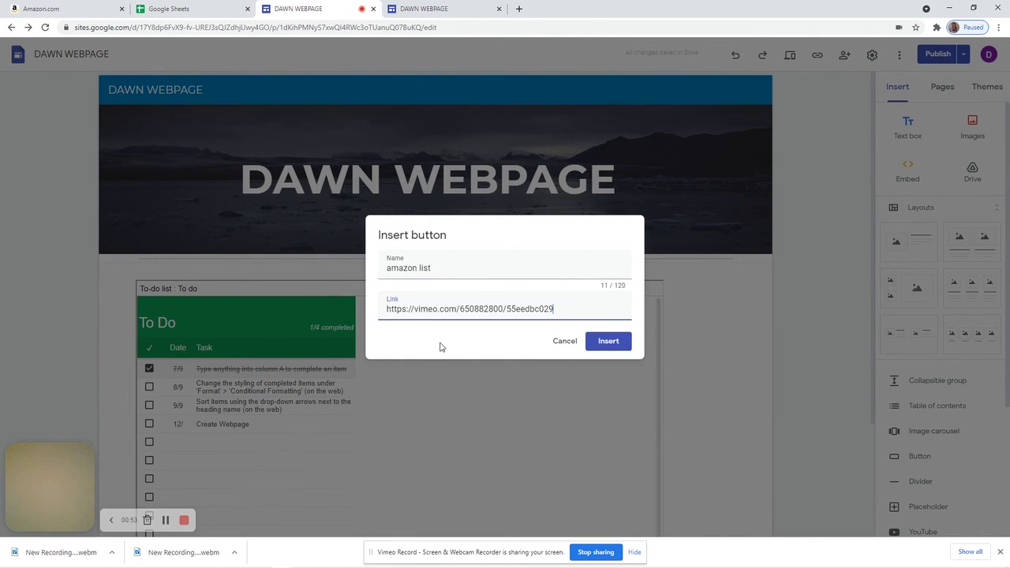
left_click(608, 341)
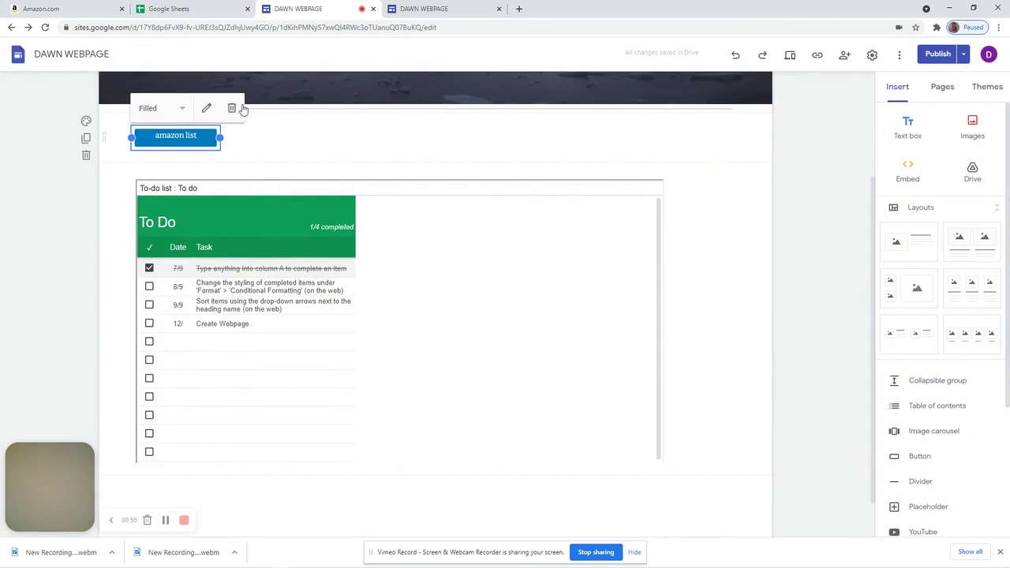
left_click(935, 55)
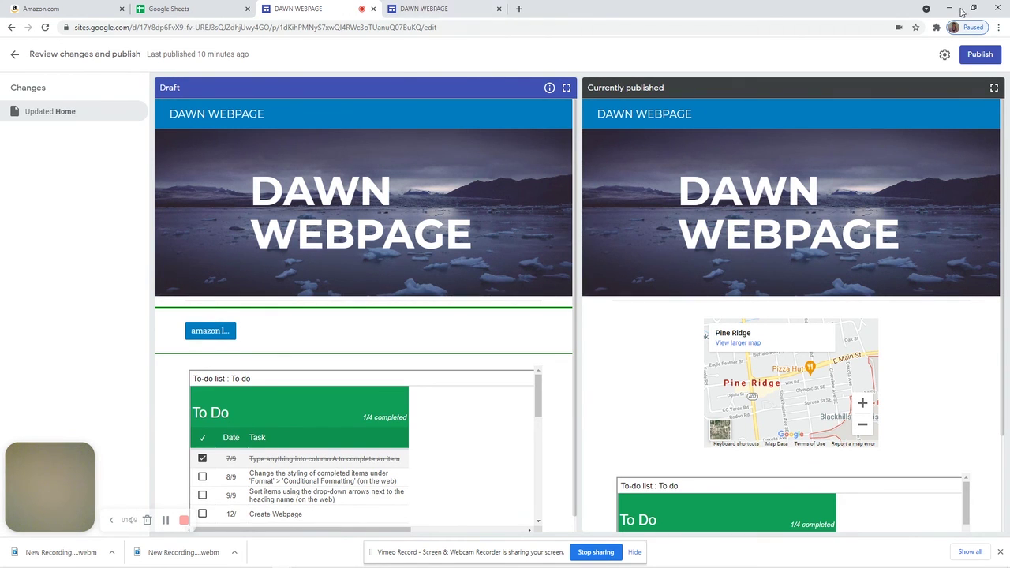
Publish the DAWN WEBPAGE changes and reload the other live-site tab to see them
left_click(980, 54)
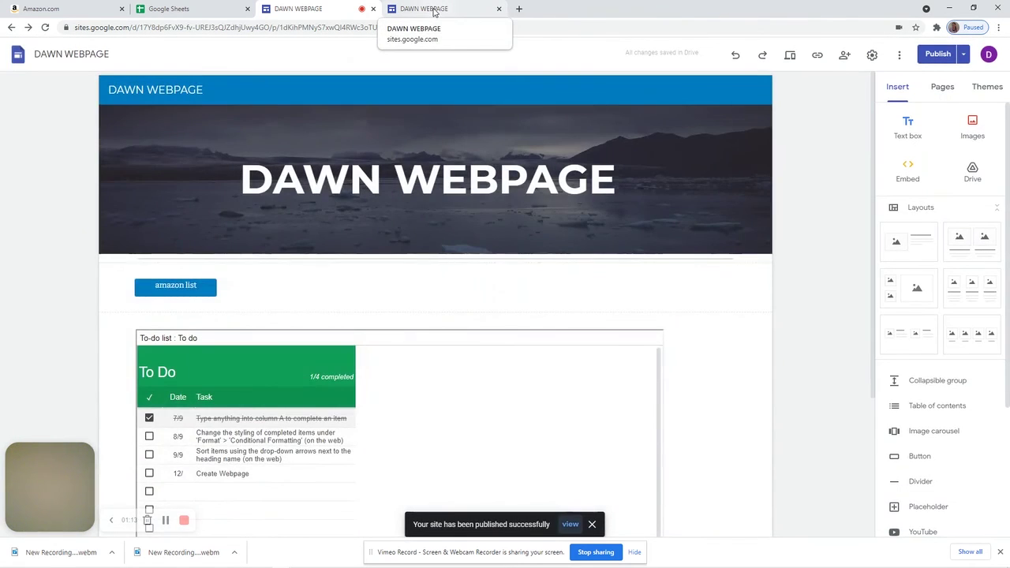
left_click(433, 11)
left_click(45, 27)
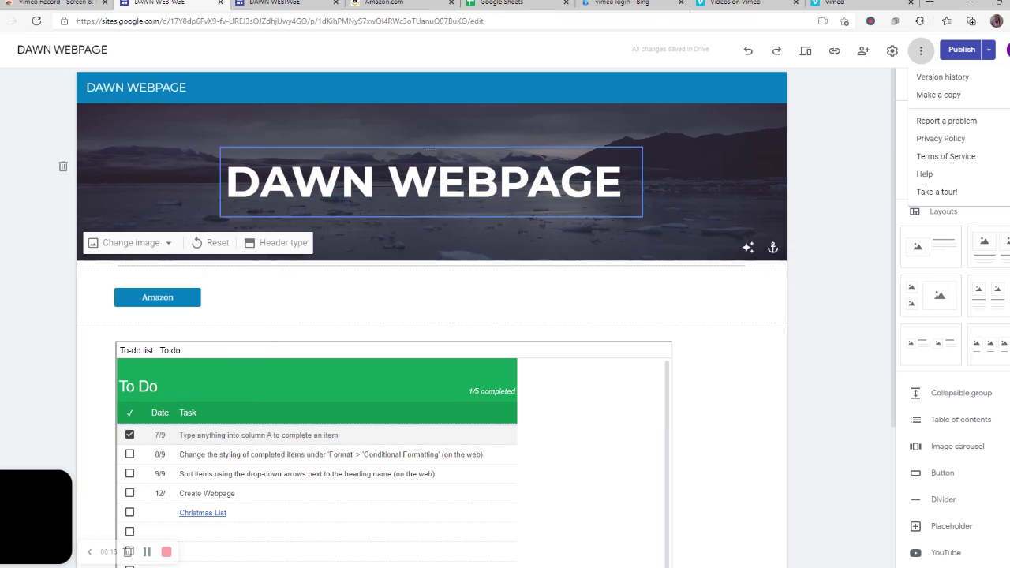
Open the To-do list spreadsheet, select the empty Task cell, and return to the nursing home wish list
left_click(518, 6)
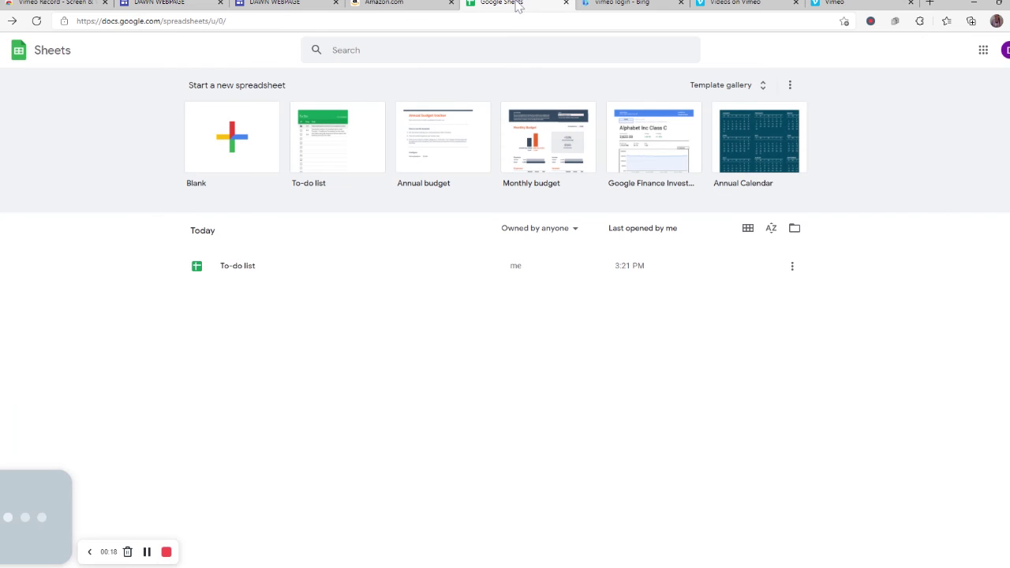
left_click(314, 148)
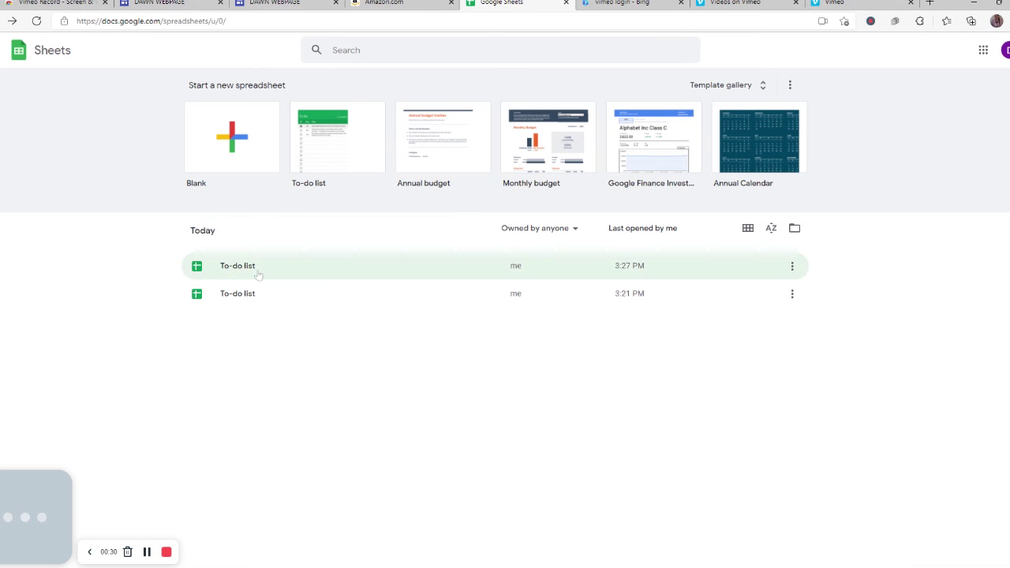
left_click(251, 295)
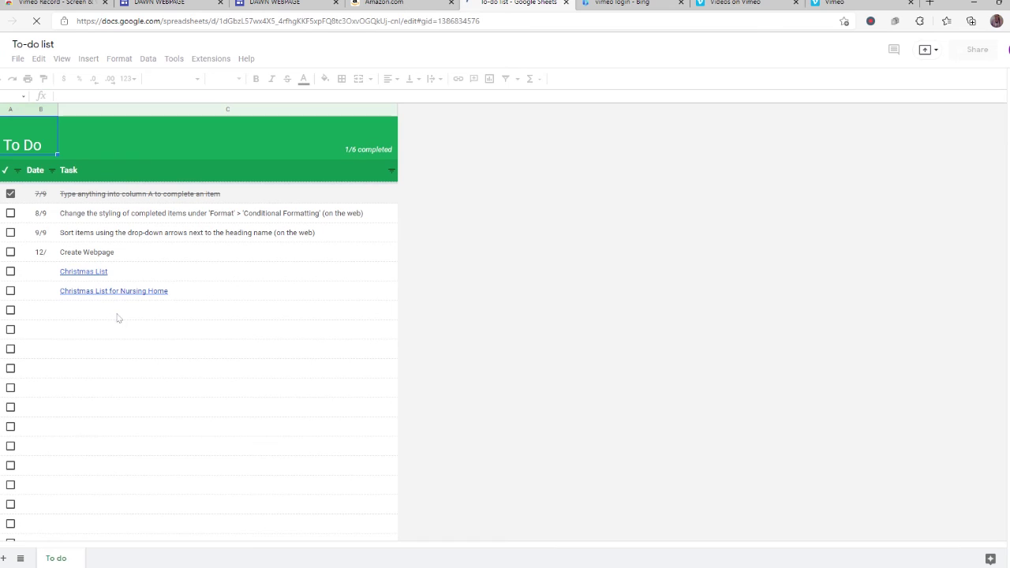
left_click(98, 314)
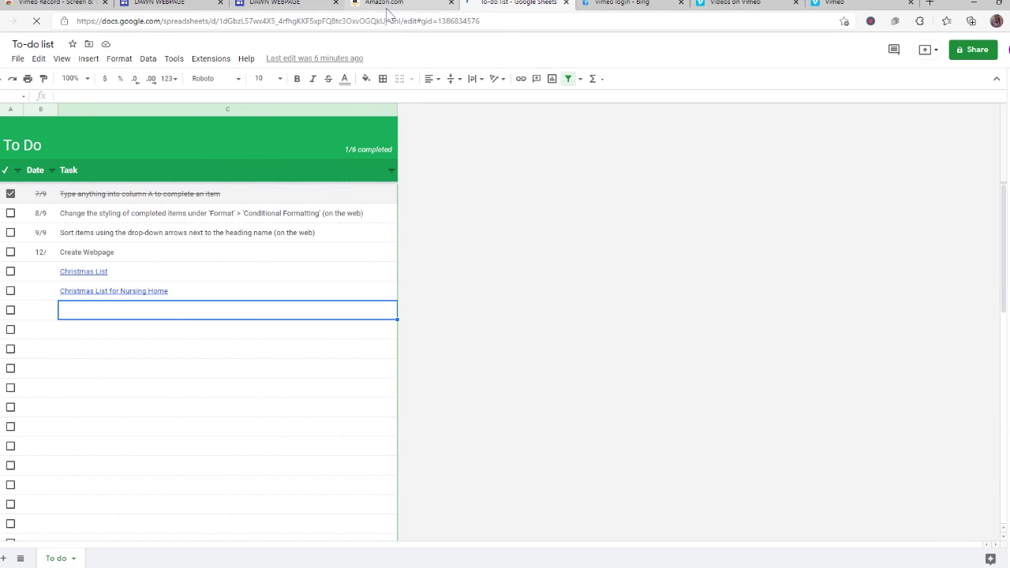
left_click(388, 6)
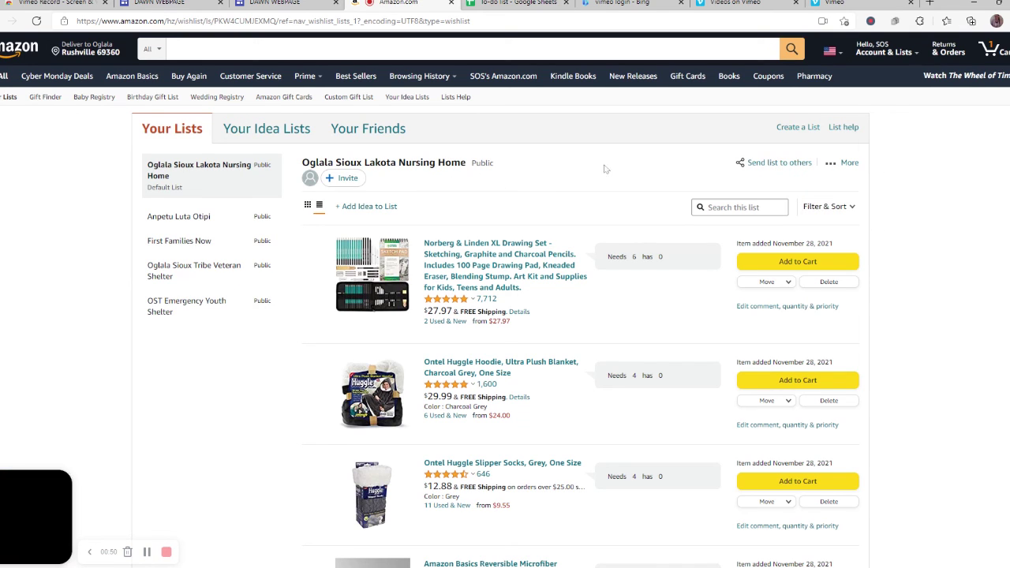
Open Manage list for the nursing home wish list and save its settings
mouse_move(835, 164)
left_click(825, 192)
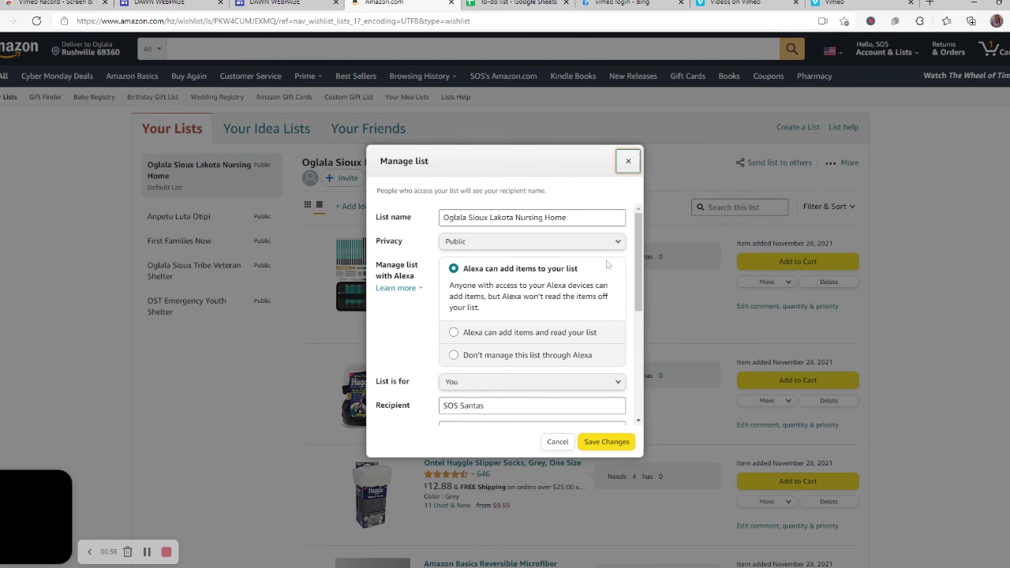
scroll(632, 335, "down", 3)
scroll(632, 335, "down", 1)
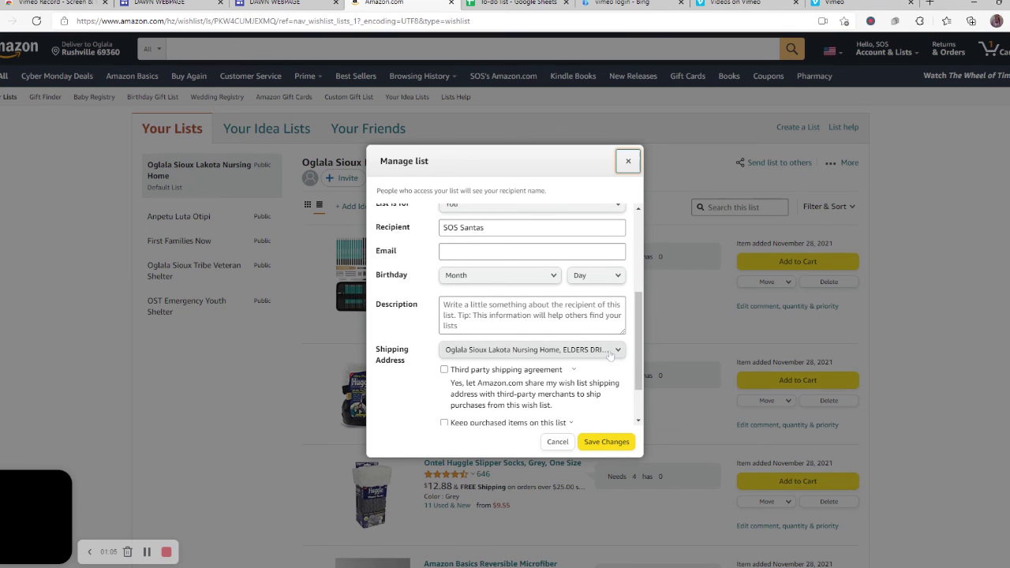
scroll(623, 370, "down", 2)
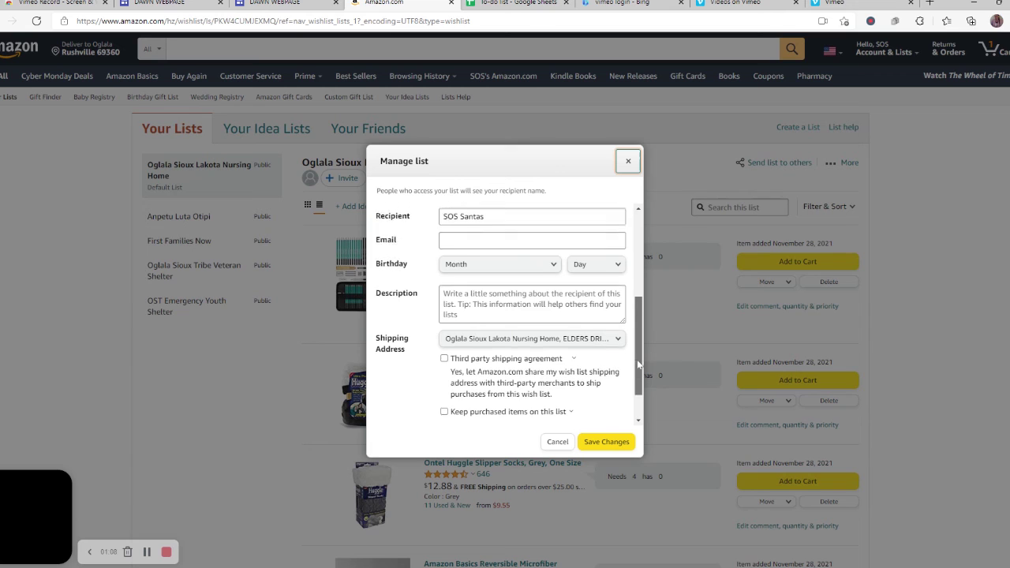
left_click(608, 443)
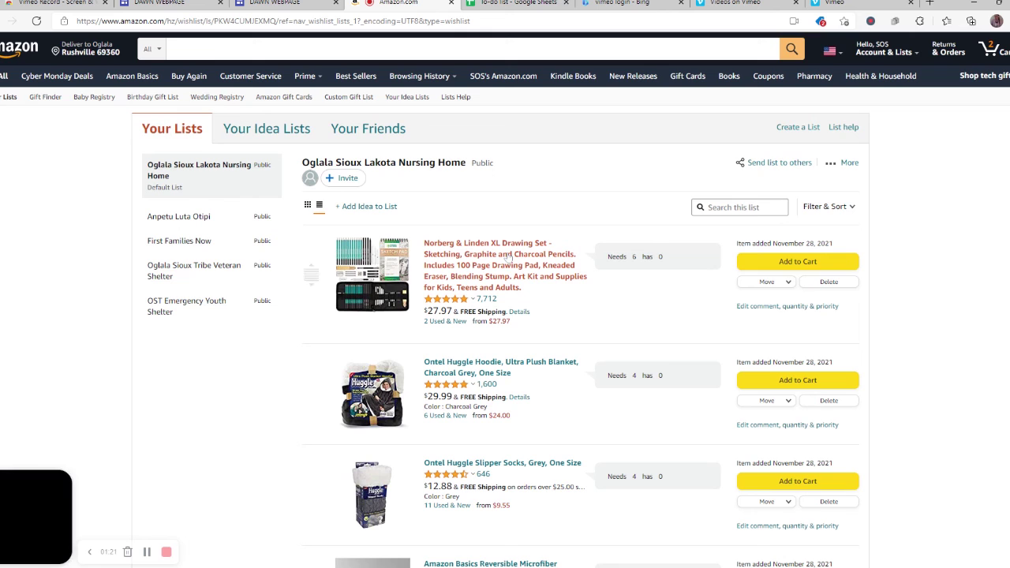
Copy a view-only share link for the nursing home wish list
left_click(770, 164)
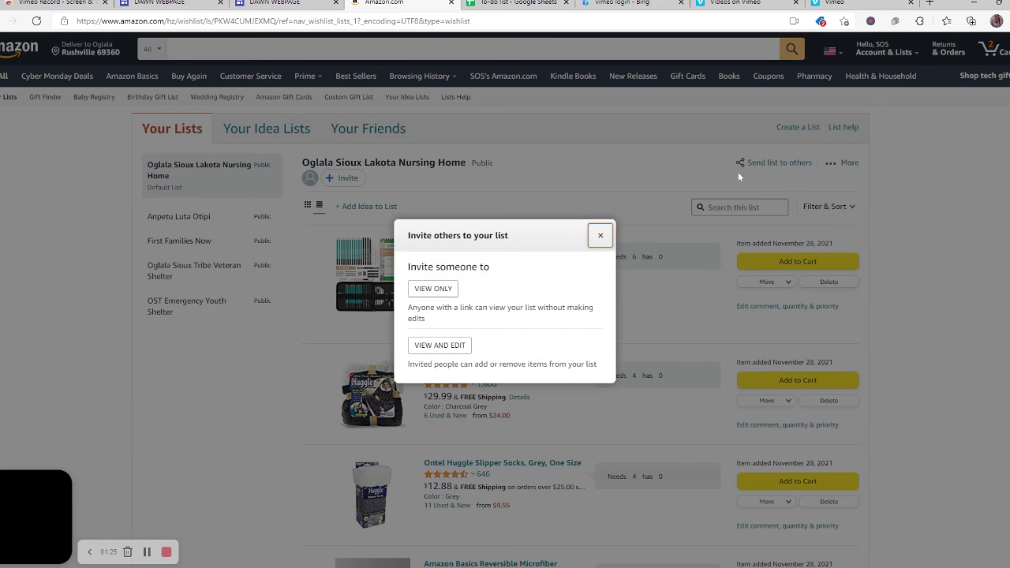
left_click(437, 289)
left_click(443, 335)
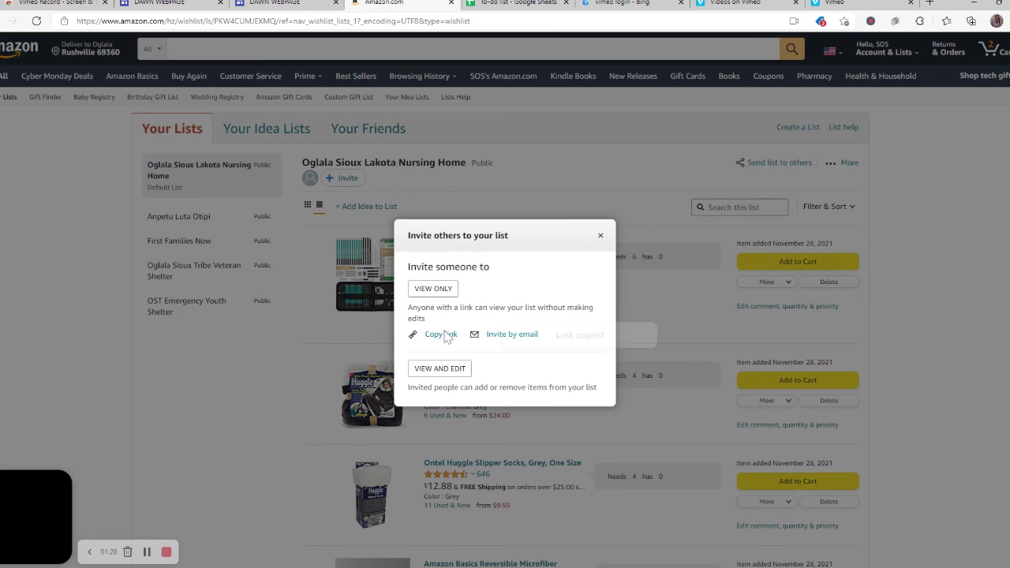
left_click(600, 235)
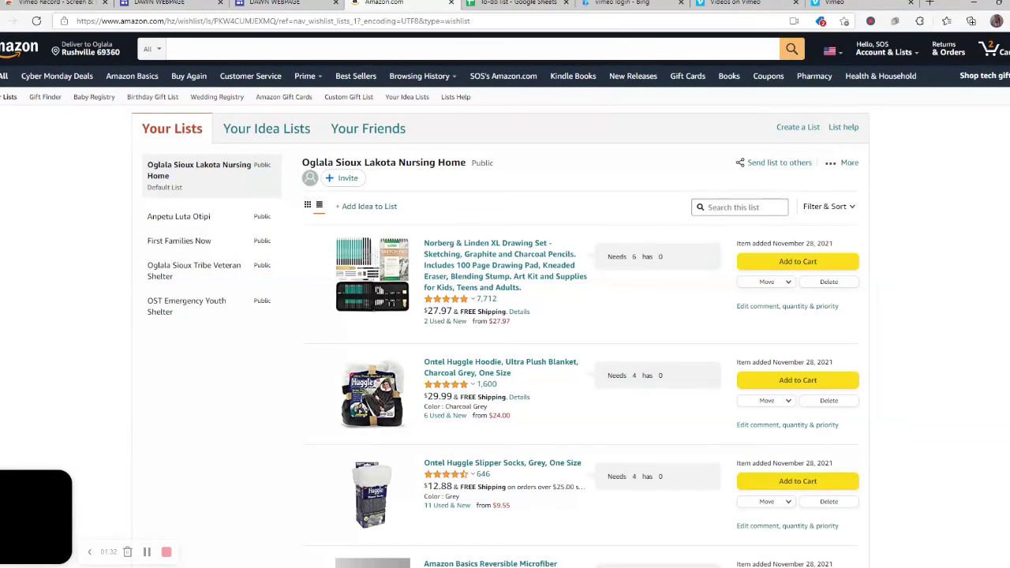
left_click(517, 3)
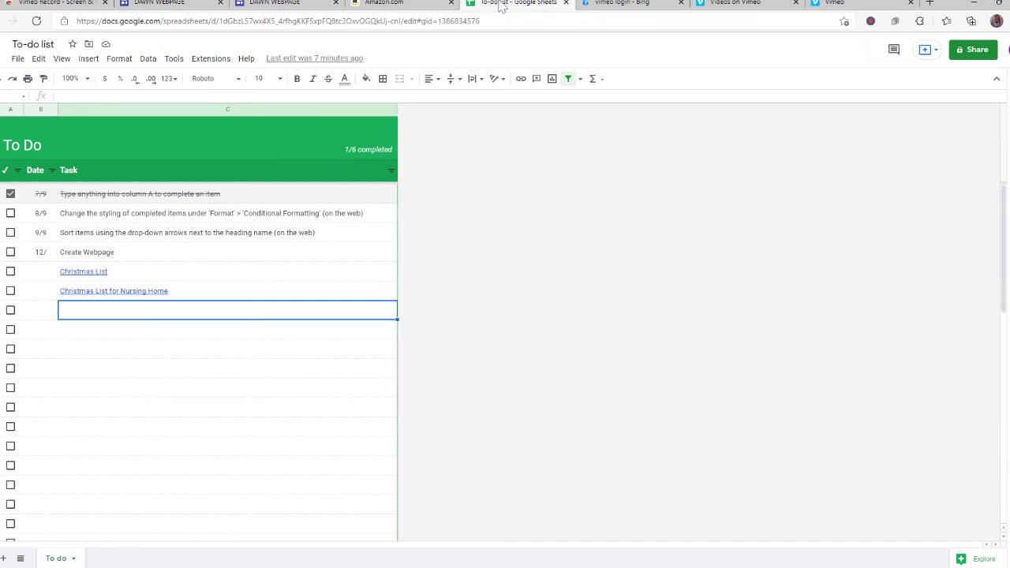
Paste the wish-list link into the empty Task cell and relabel it 'Elders Christmas List'
right_click(141, 313)
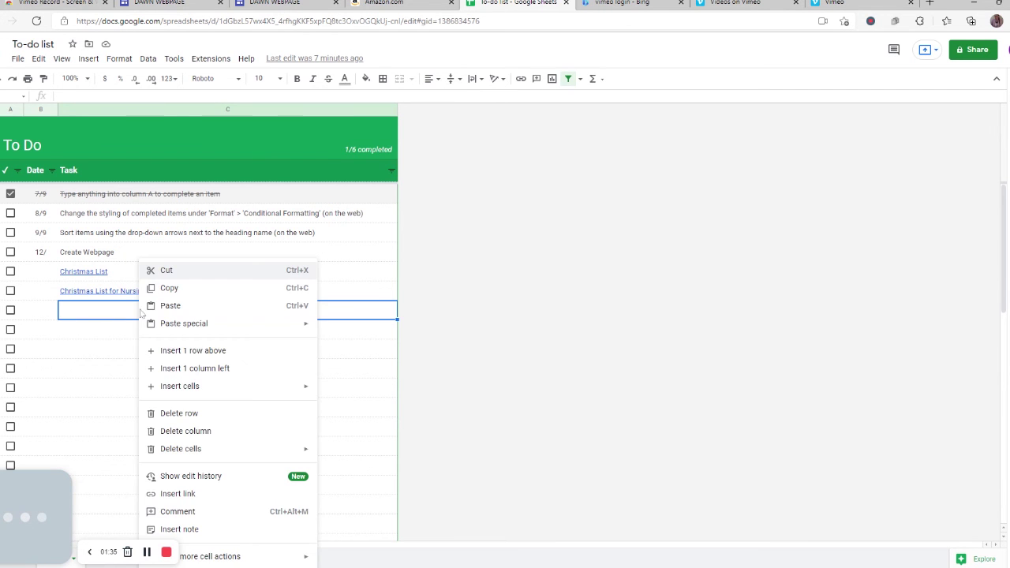
left_click(172, 307)
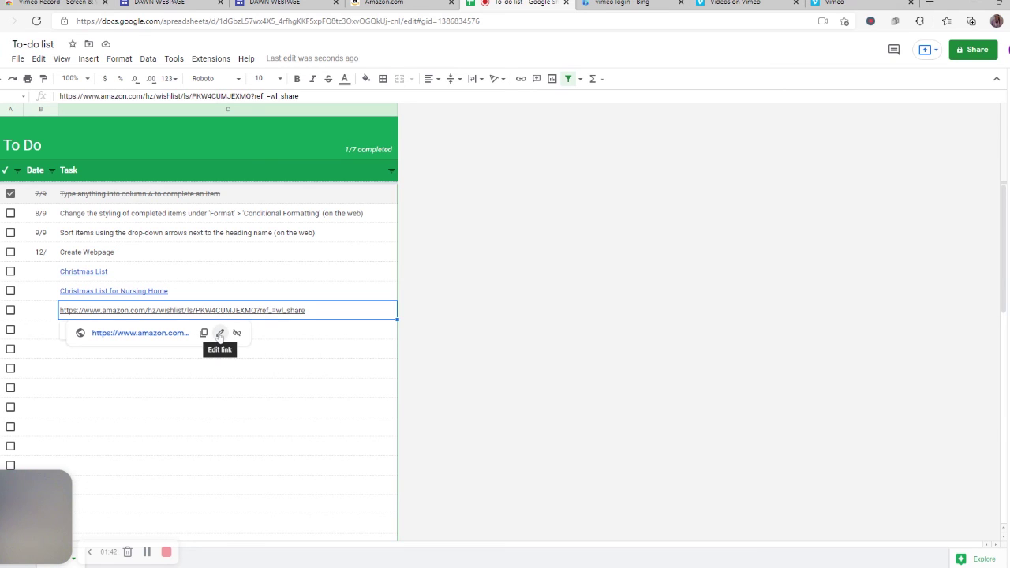
left_click(220, 333)
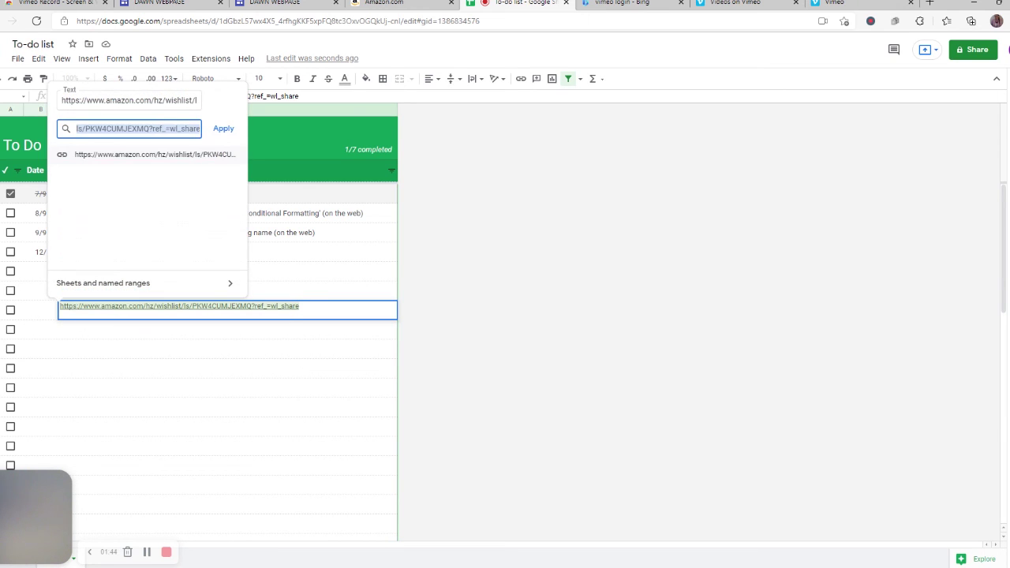
left_click(140, 100)
key("ctrl+a")
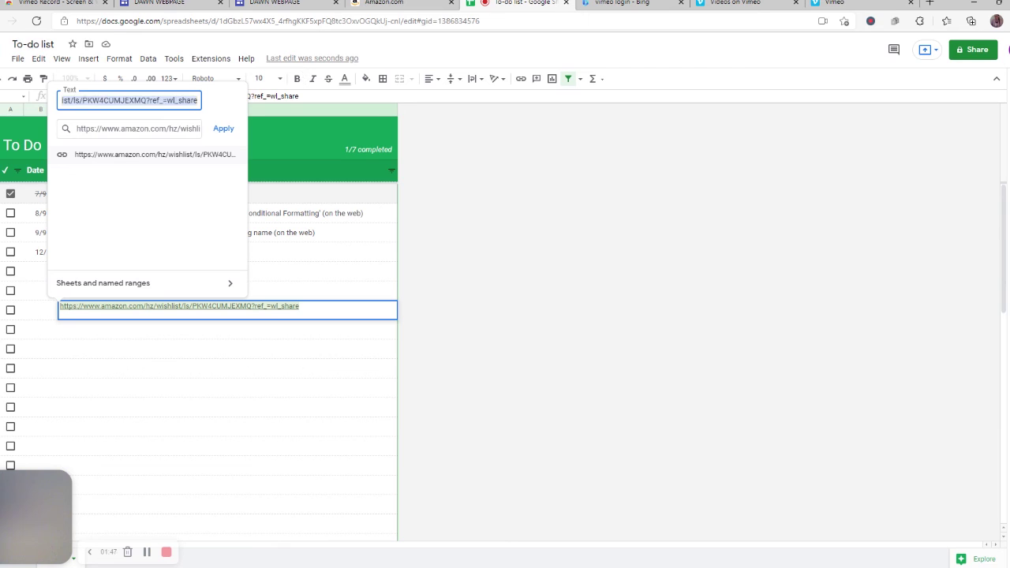
type("Elders")
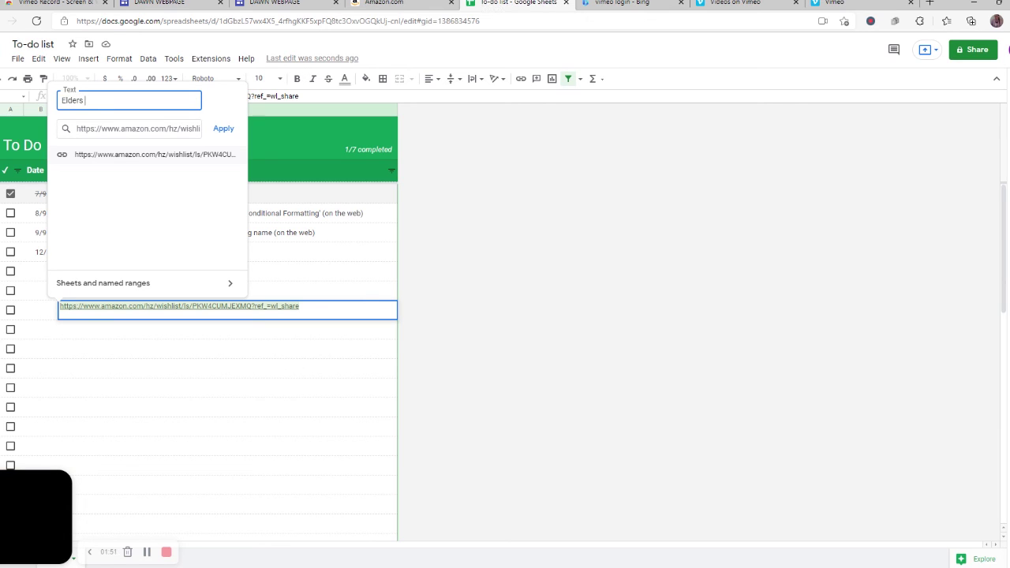
type("List")
left_click(223, 129)
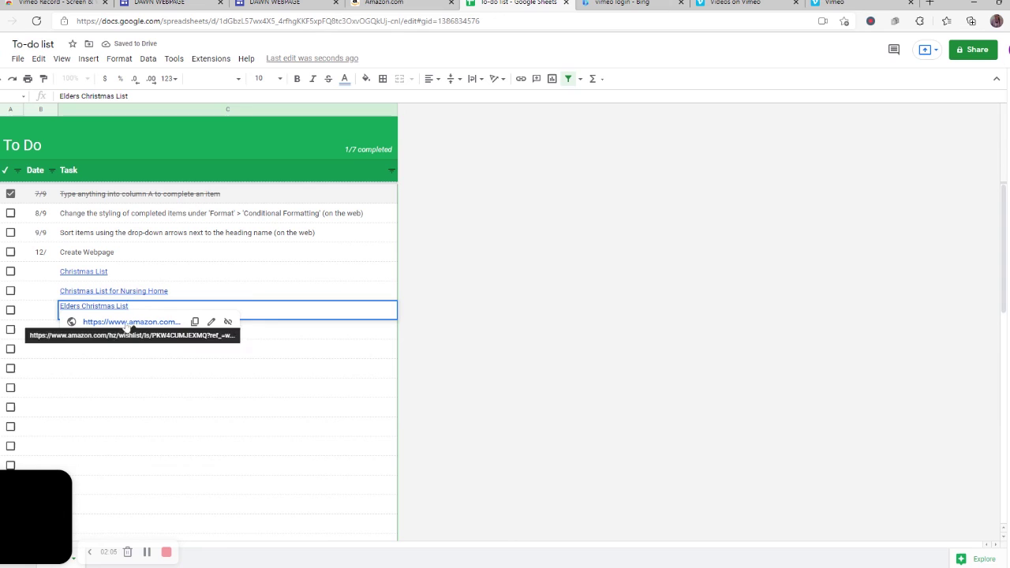
key("Return")
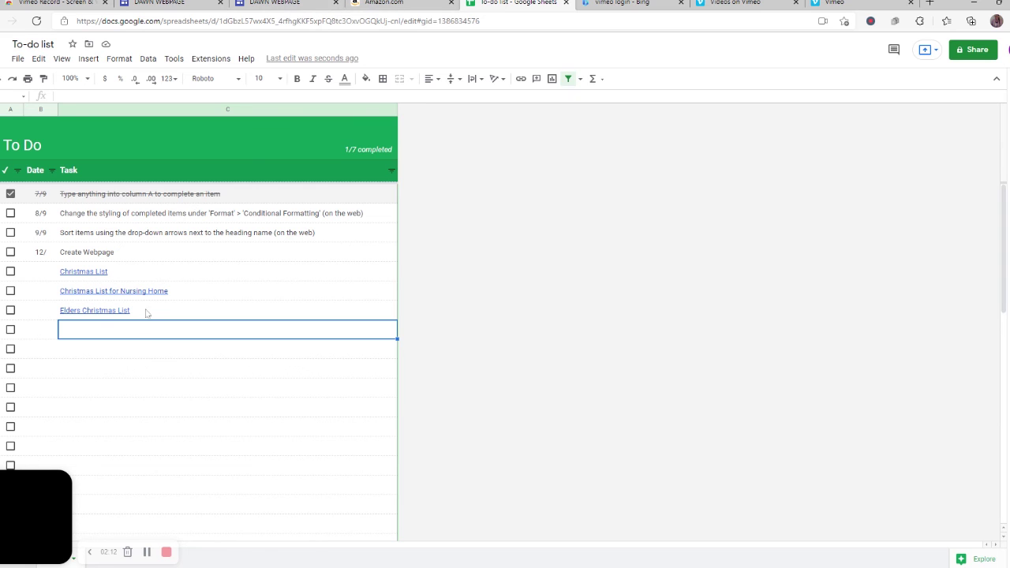
left_click(291, 5)
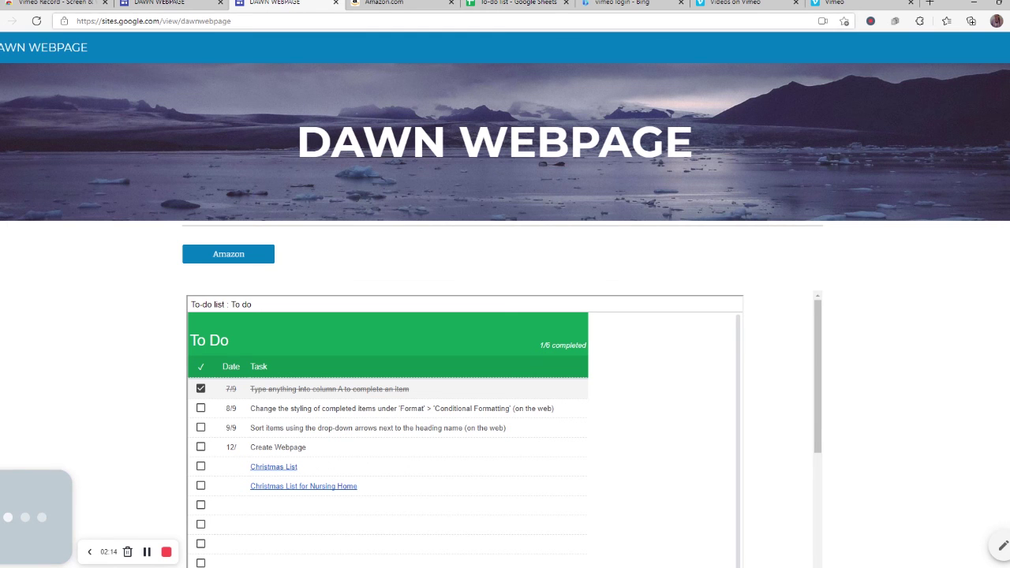
Reload the live site and follow the Elders Christmas List link to its Amazon wish list
left_click(40, 25)
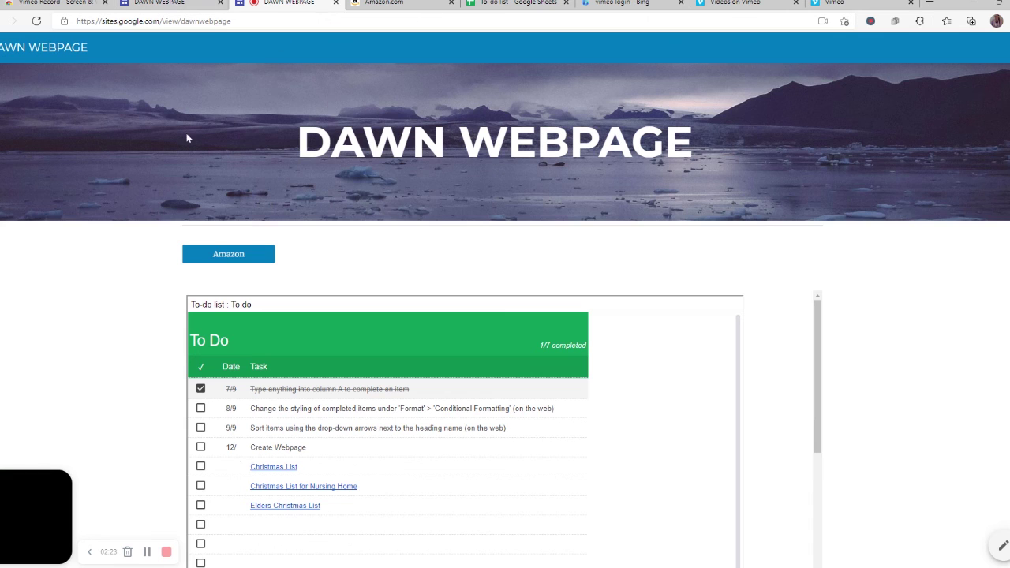
left_click(294, 507)
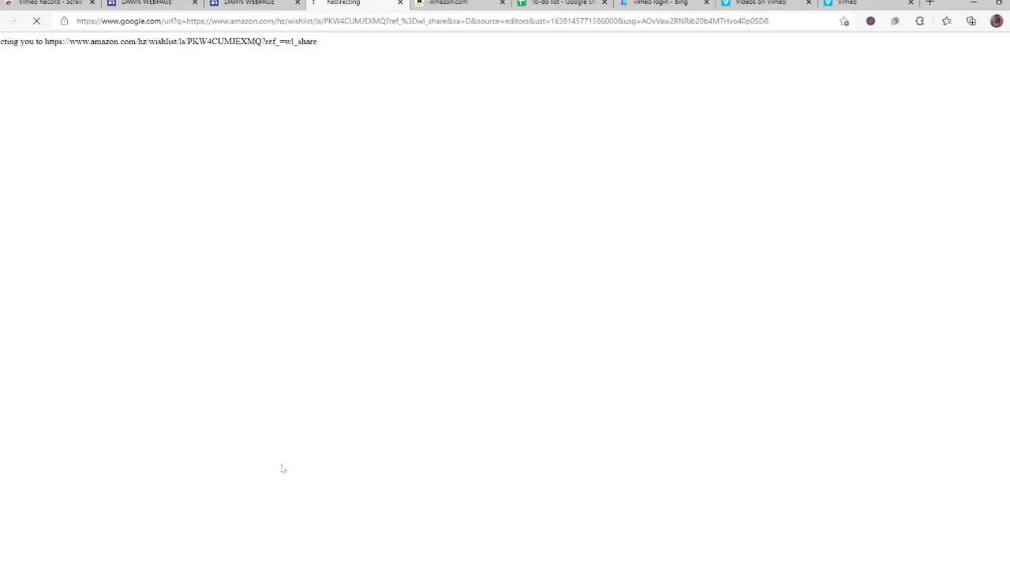